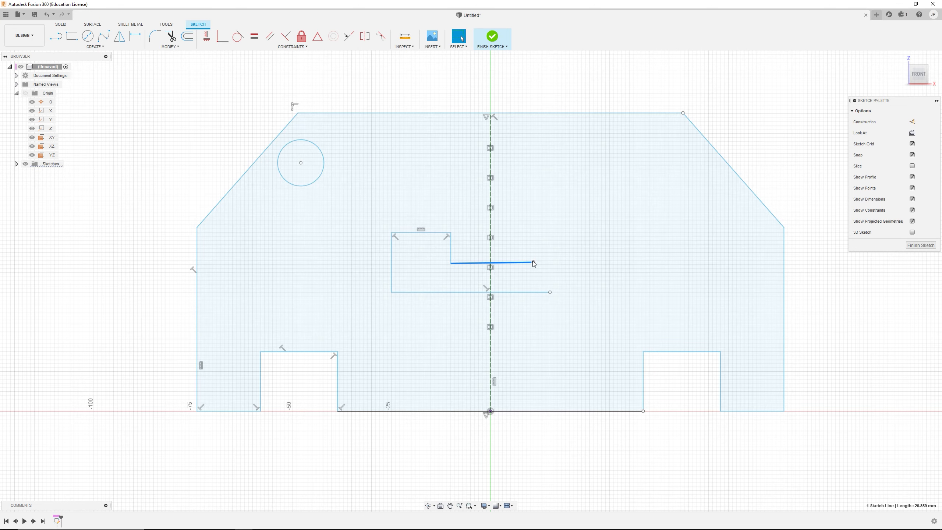
Level the cutout's upper open line to horizontal and place two sketch points on the vertical centreline near the cutout's open lines
{"action": "left_click_drag", "start_coordinate": [533, 262], "coordinate": [534, 264]}
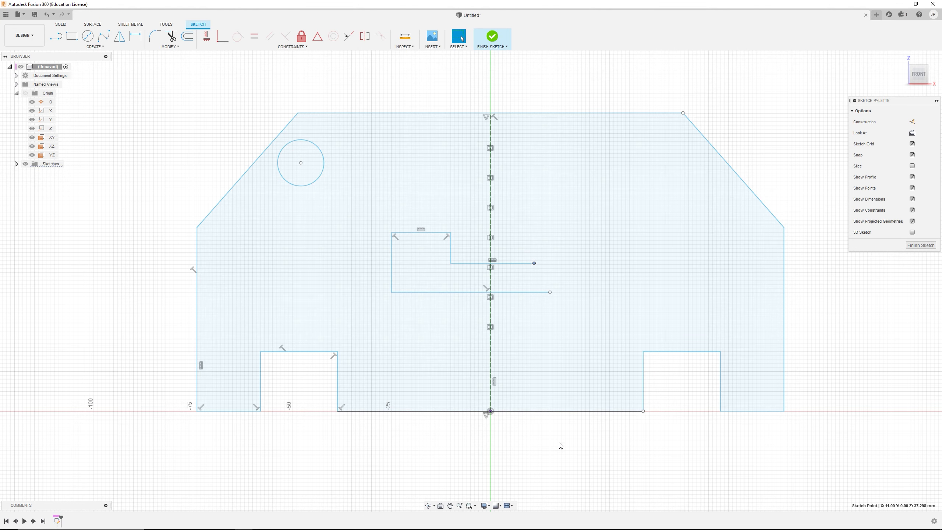
{"action": "left_click", "coordinate": [95, 46]}
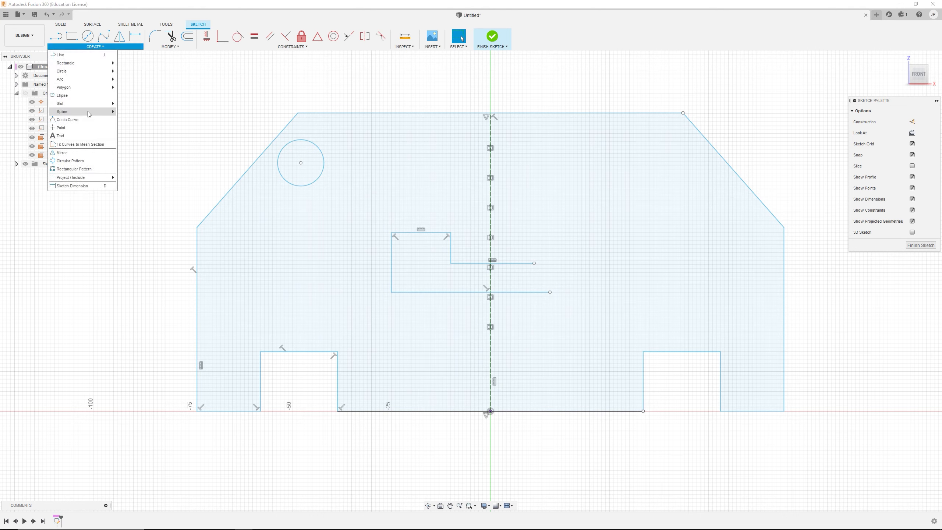
{"action": "left_click", "coordinate": [85, 129]}
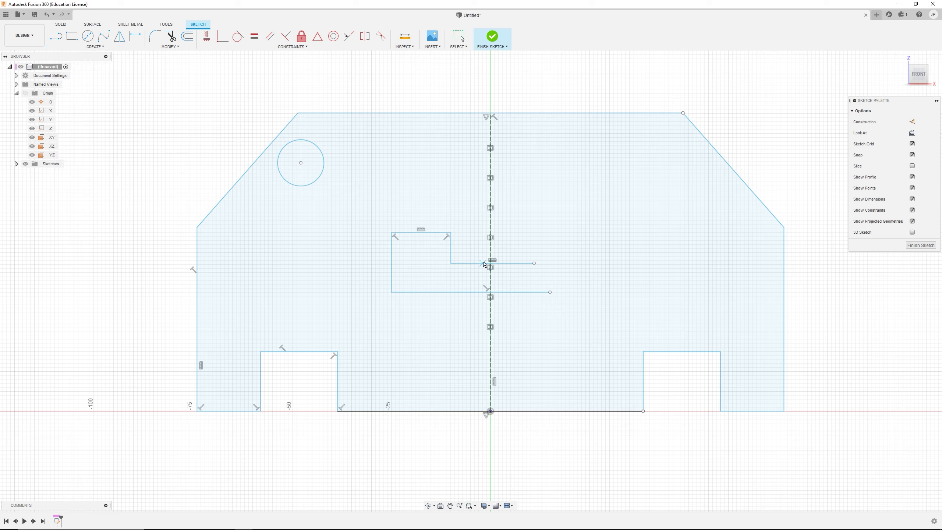
{"action": "scroll", "coordinate": [491, 263], "scroll_direction": "up", "scroll_amount": 3}
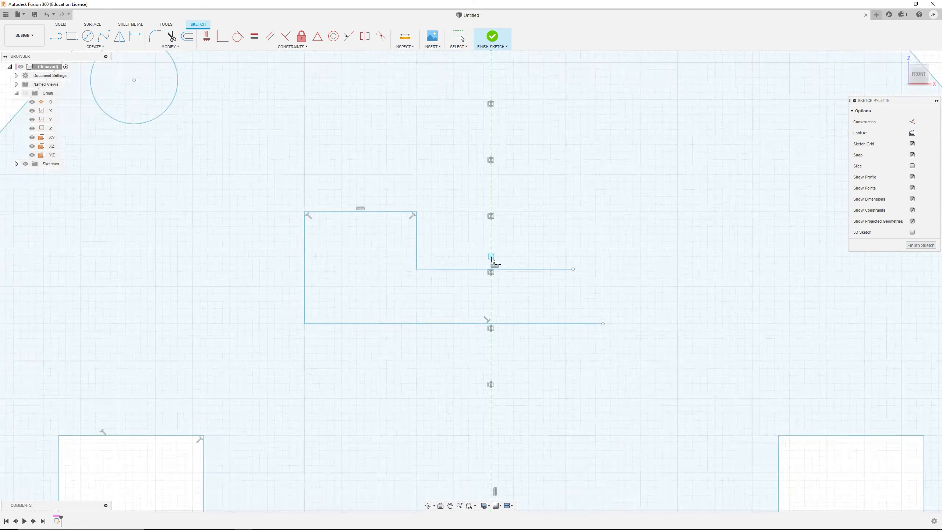
{"action": "left_click", "coordinate": [491, 324]}
{"action": "key", "text": "Escape"}
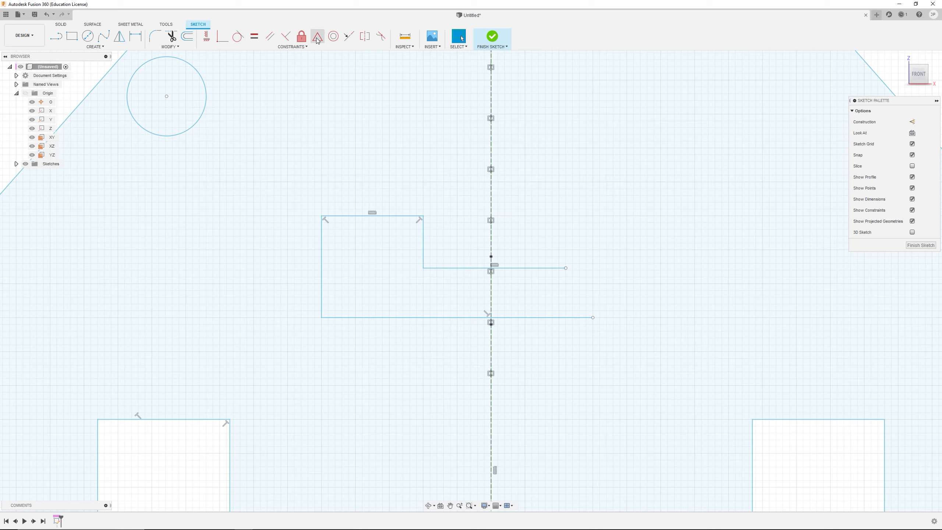
Centre both open cutout lines on the two centreline points with Midpoint constraints, and shorten them, the upper one to about 16 mm
{"action": "left_click", "coordinate": [317, 36]}
{"action": "left_click", "coordinate": [481, 269]}
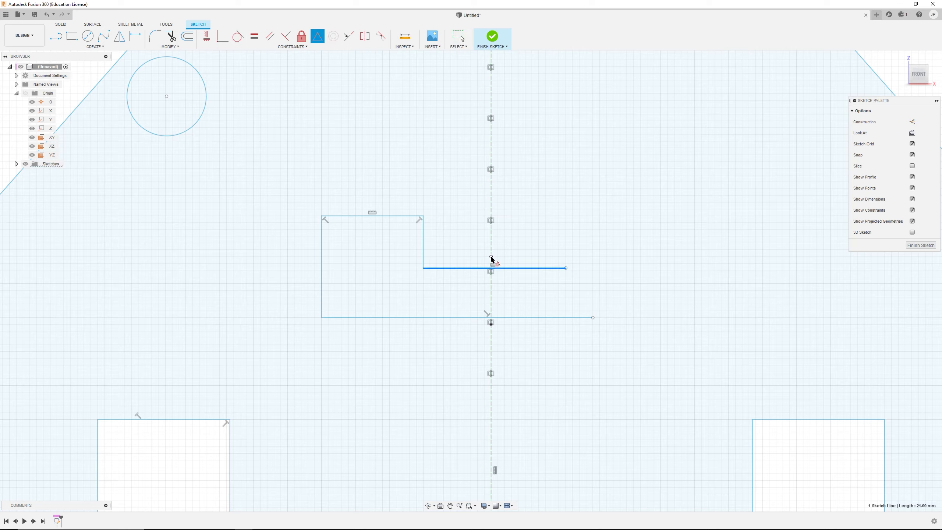
{"action": "left_click", "coordinate": [491, 257]}
{"action": "left_click", "coordinate": [482, 306]}
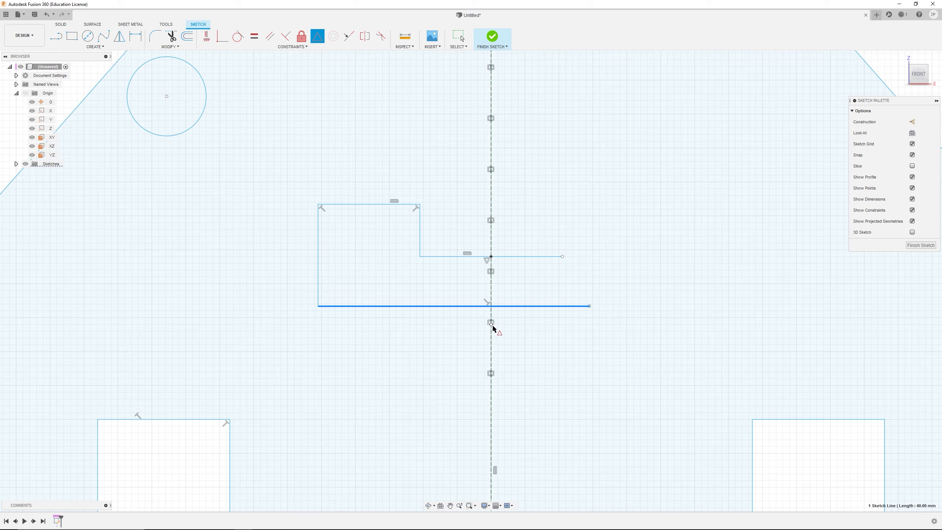
{"action": "left_click", "coordinate": [492, 326]}
{"action": "key", "text": "Escape"}
{"action": "scroll", "coordinate": [530, 265], "scroll_direction": "down", "scroll_amount": 5}
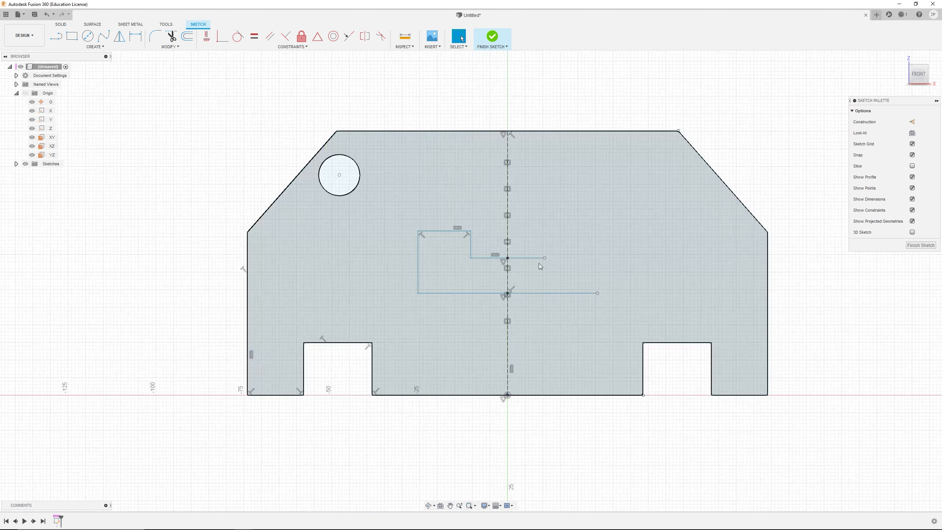
{"action": "left_click_drag", "start_coordinate": [571, 259], "coordinate": [538, 264]}
{"action": "left_click_drag", "start_coordinate": [597, 293], "coordinate": [578, 294]}
Sketch a horizontal line about 22 mm long across the centreline above the cutout
{"action": "left_click", "coordinate": [56, 36]}
{"action": "left_click", "coordinate": [472, 194]}
{"action": "left_click", "coordinate": [549, 195]}
{"action": "key", "text": "Escape"}
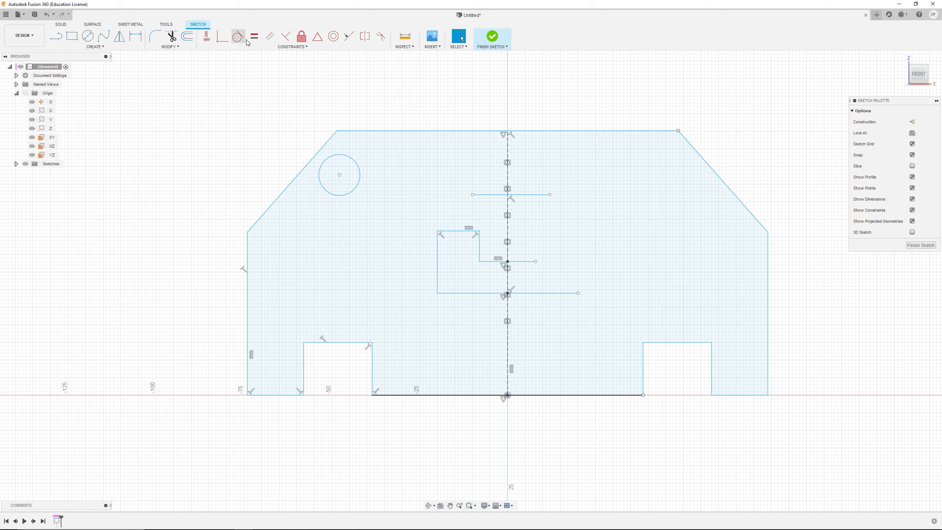
Try to centre the new horizontal line directly on the centreline with a Midpoint constraint, move its endpoint, and delete the line
{"action": "left_click", "coordinate": [318, 37]}
{"action": "left_click", "coordinate": [503, 194]}
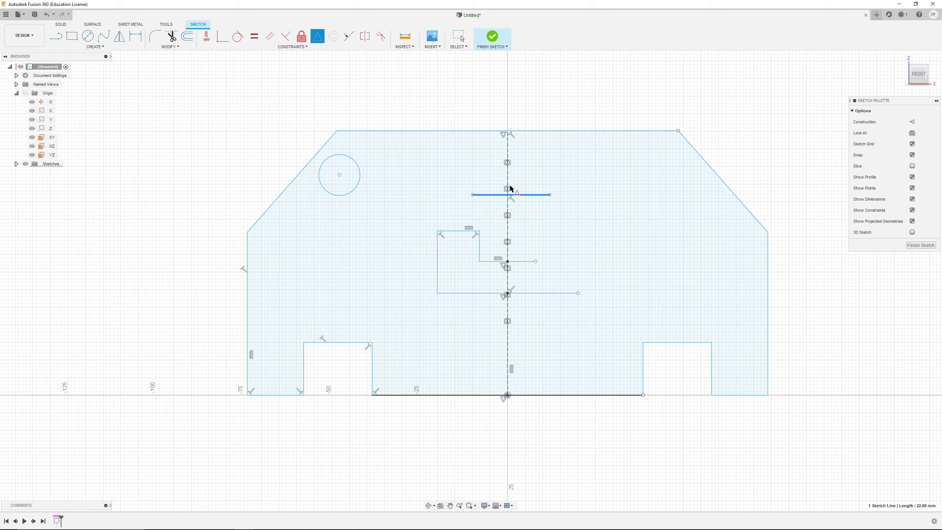
{"action": "left_click", "coordinate": [507, 184]}
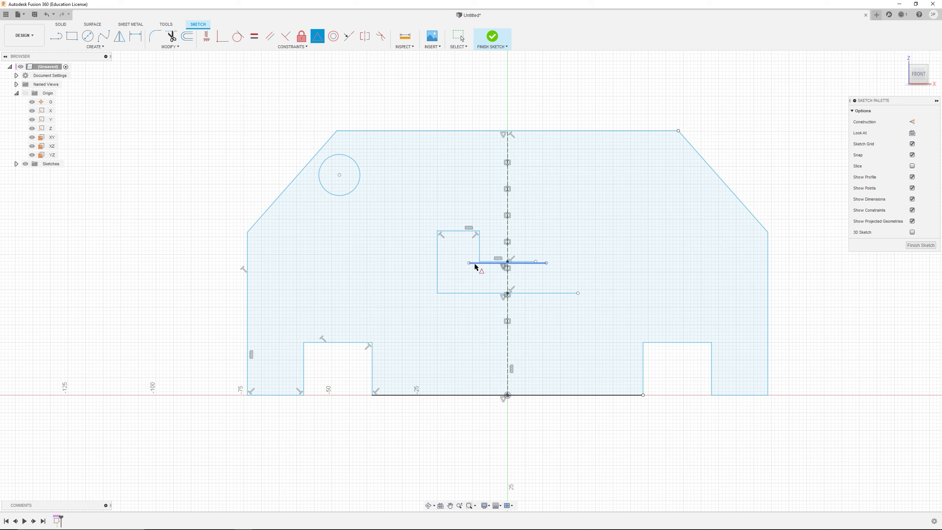
{"action": "key", "text": "Escape"}
{"action": "mouse_move", "coordinate": [473, 270]}
{"action": "left_mouse_down"}
{"action": "mouse_move", "coordinate": [467, 294]}
{"action": "mouse_move", "coordinate": [473, 279]}
{"action": "left_mouse_up"}
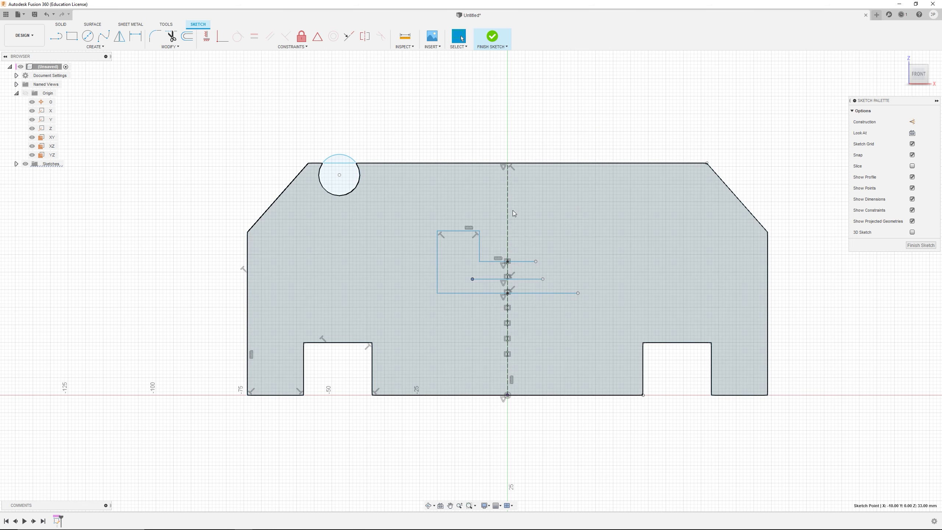
{"action": "left_click", "coordinate": [499, 281]}
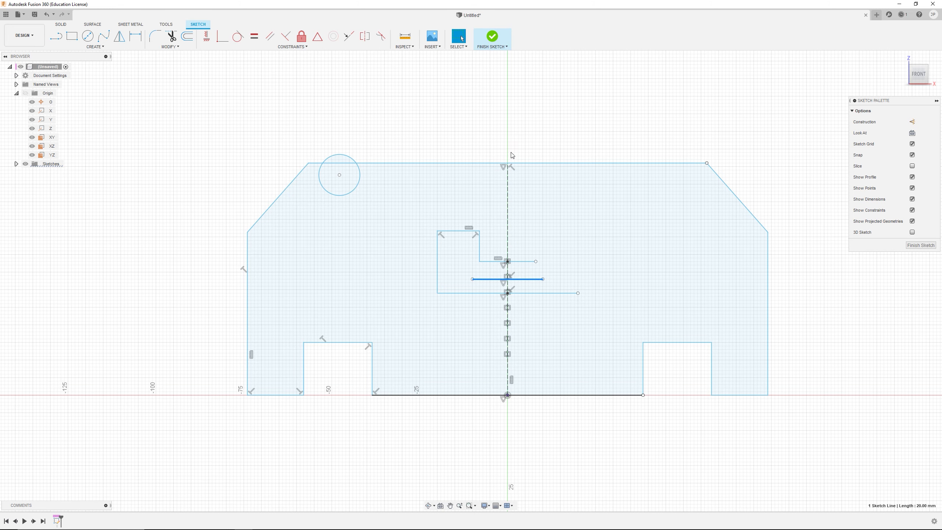
{"action": "key", "text": "Delete"}
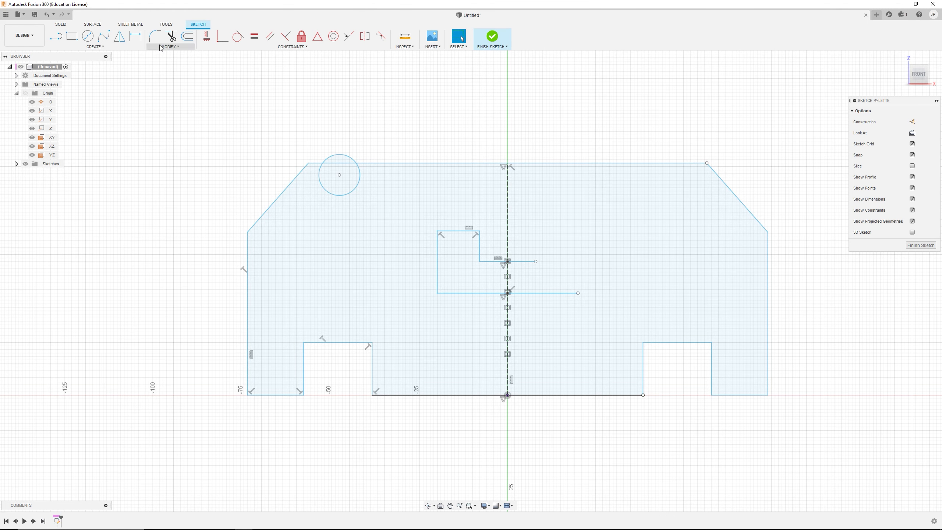
Mirror the cutout's upper horizontal line and its two vertical lines about the vertical centreline to close the U-shaped cutout
{"action": "left_click", "coordinate": [119, 36]}
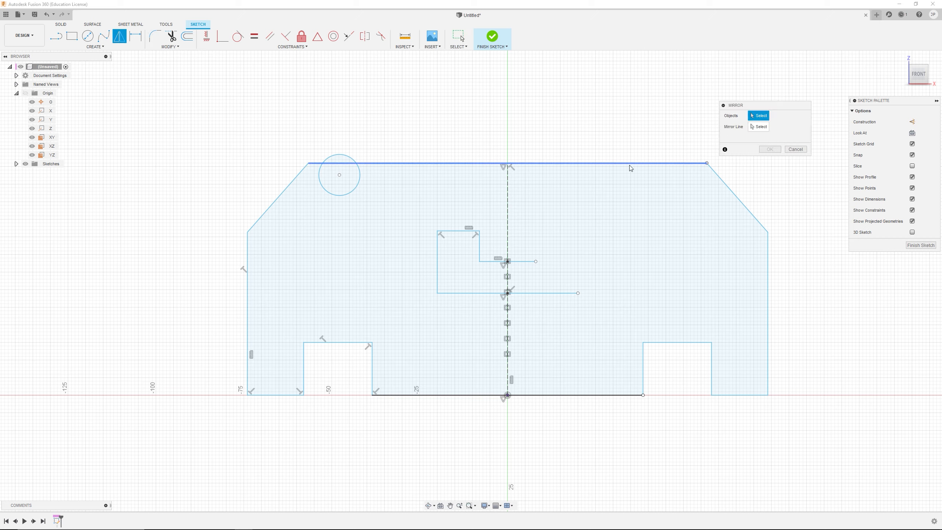
{"action": "left_click", "coordinate": [461, 231]}
{"action": "left_click", "coordinate": [438, 249]}
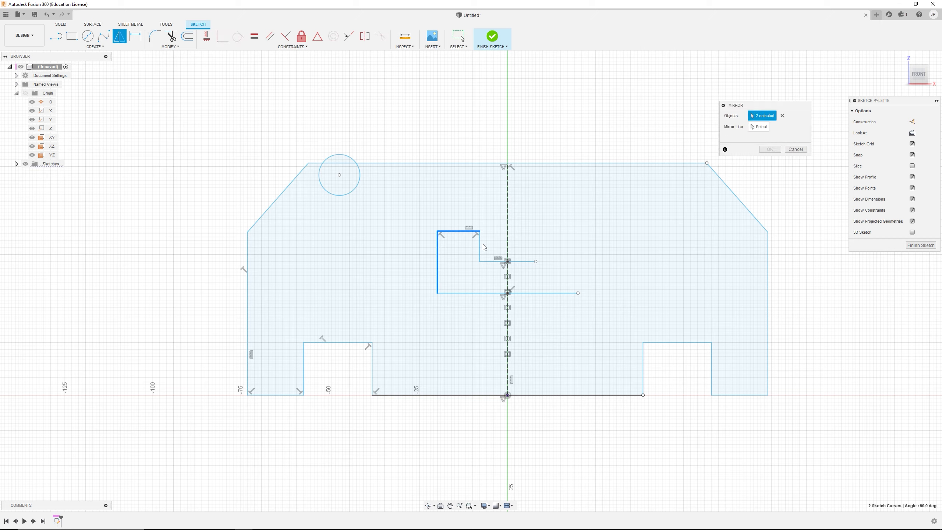
{"action": "left_click", "coordinate": [480, 248]}
{"action": "left_click", "coordinate": [758, 126]}
{"action": "left_click", "coordinate": [507, 229]}
{"action": "left_click", "coordinate": [765, 150]}
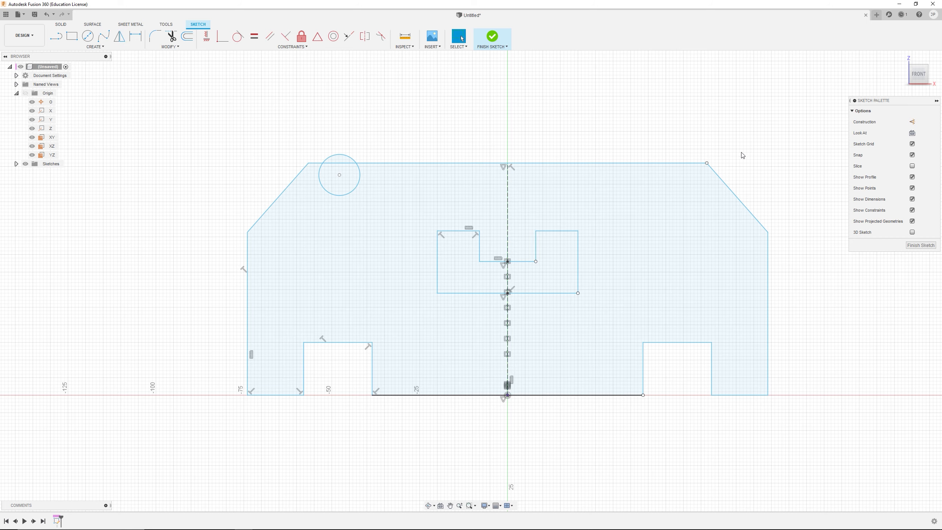
Examine the edges of the U-shaped cutout on both sides of the centreline, comparing the centred and mirrored lines
{"action": "scroll", "coordinate": [532, 259], "scroll_direction": "up", "scroll_amount": 3}
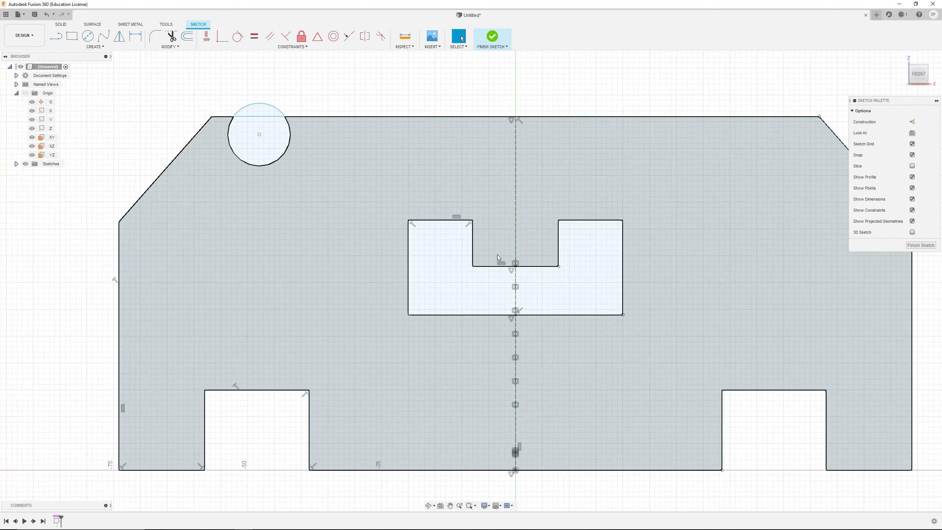
{"action": "left_click", "coordinate": [497, 254]}
{"action": "scroll", "coordinate": [598, 274], "scroll_direction": "down", "scroll_amount": 1}
{"action": "scroll", "coordinate": [545, 275], "scroll_direction": "up", "scroll_amount": 2}
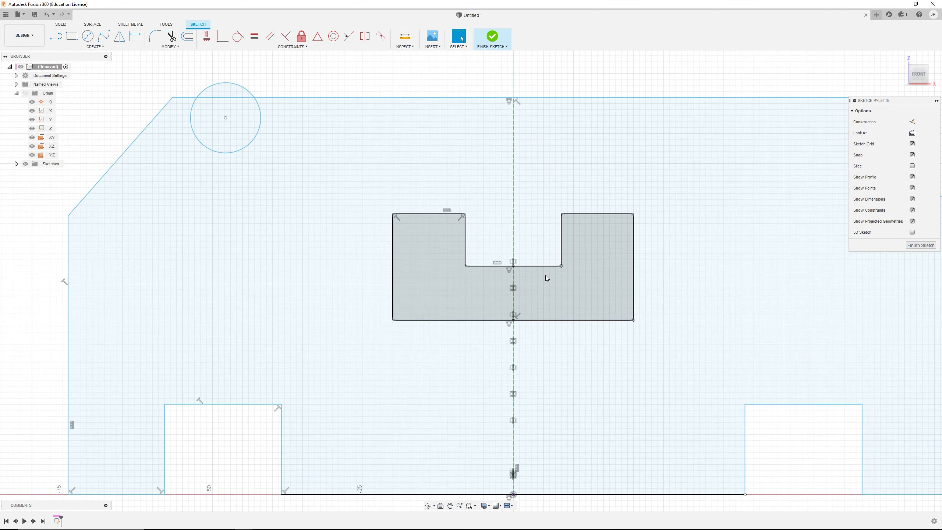
{"action": "left_click", "coordinate": [466, 229]}
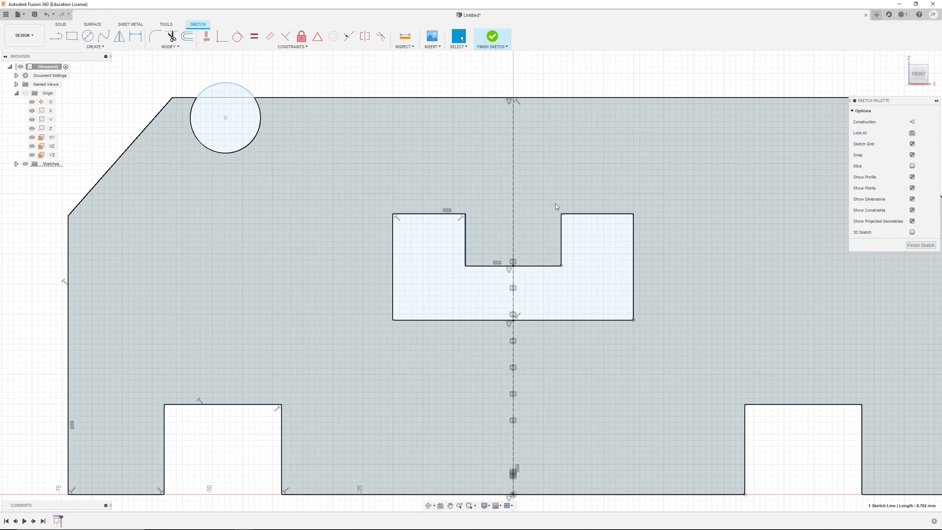
{"action": "left_click", "coordinate": [561, 226]}
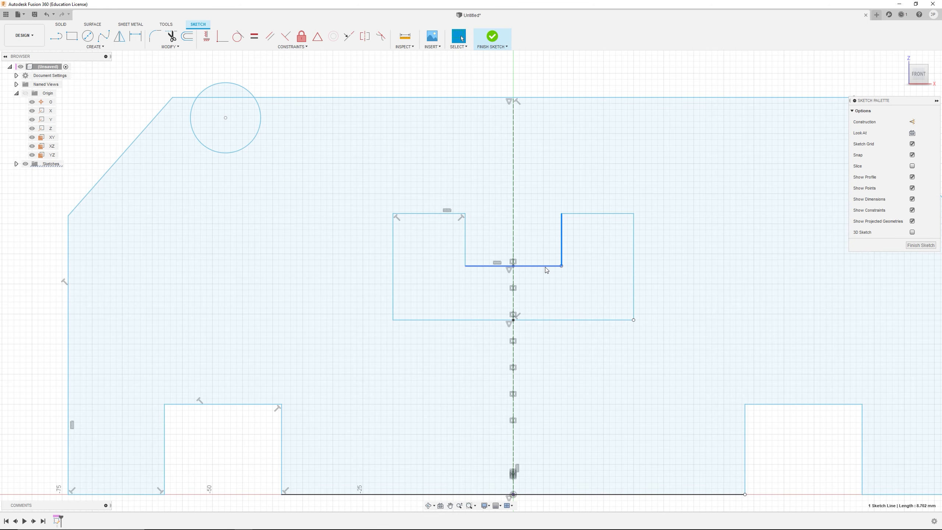
{"action": "left_click", "coordinate": [548, 320]}
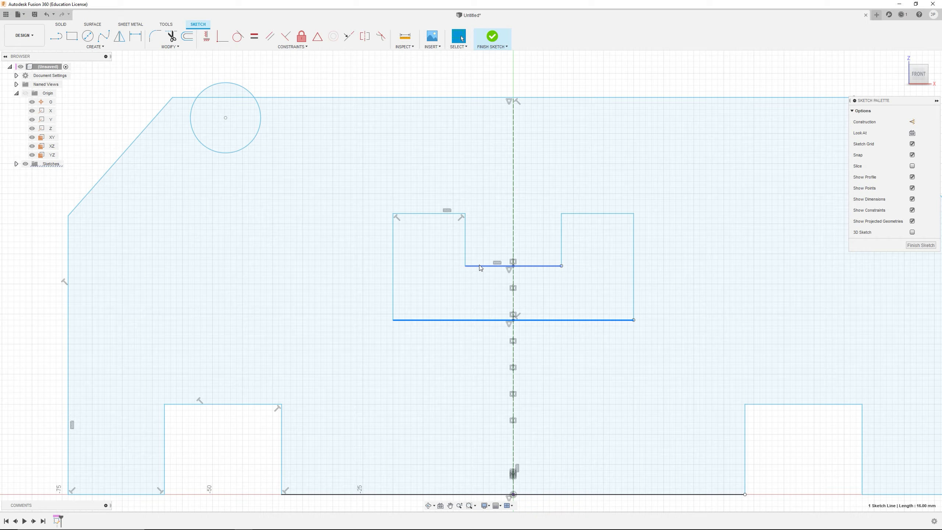
{"action": "left_click", "coordinate": [479, 266]}
{"action": "scroll", "coordinate": [525, 292], "scroll_direction": "down", "scroll_amount": 2}
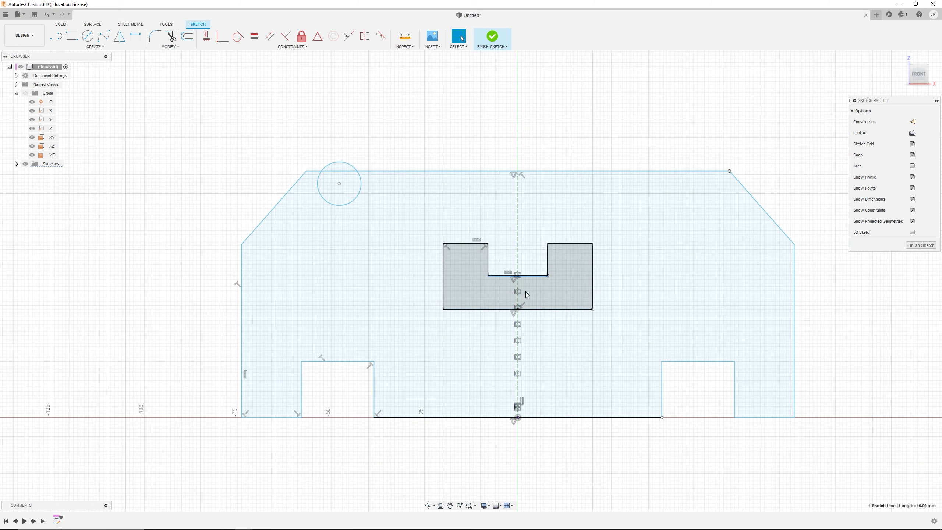
{"action": "left_click", "coordinate": [489, 260]}
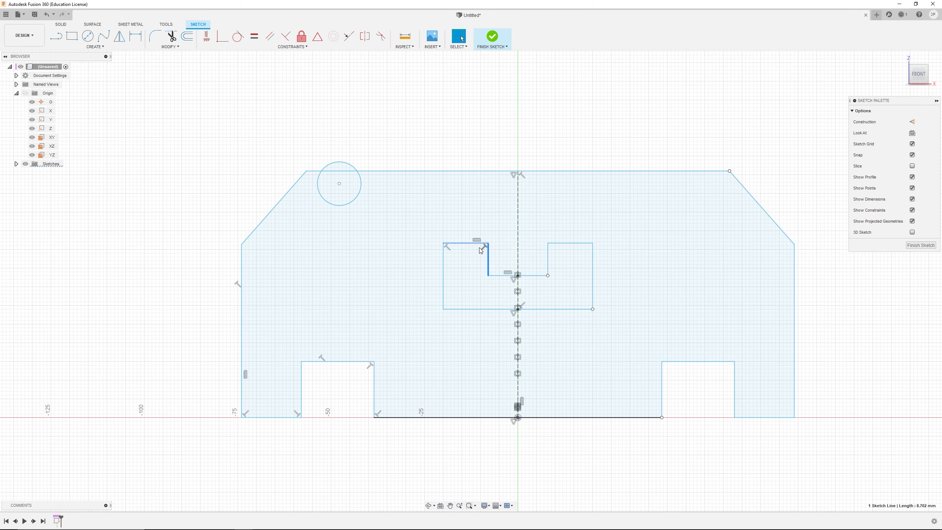
{"action": "left_click", "coordinate": [443, 255], "text": "shift"}
{"action": "left_click", "coordinate": [465, 244]}
{"action": "left_click", "coordinate": [444, 255]}
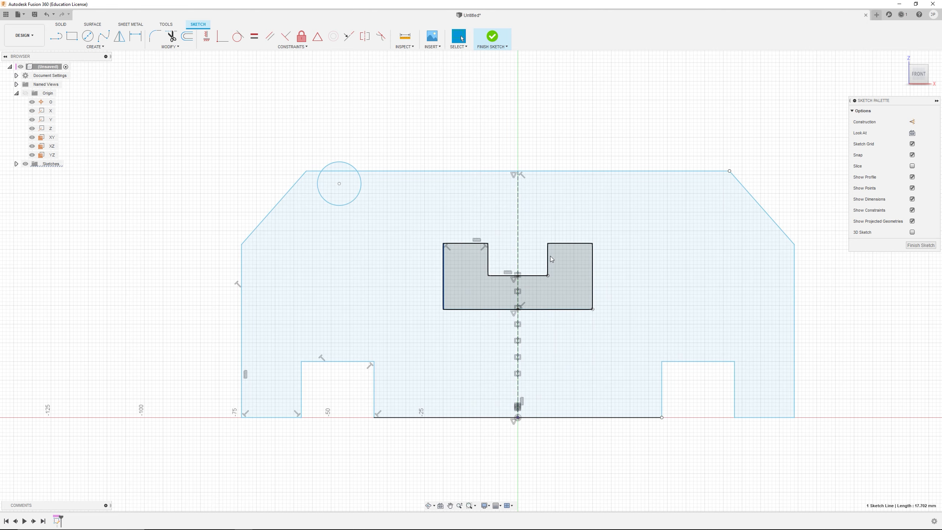
{"action": "left_click", "coordinate": [548, 255]}
{"action": "left_click", "coordinate": [560, 240]}
{"action": "left_click", "coordinate": [586, 257]}
{"action": "left_click", "coordinate": [595, 148]}
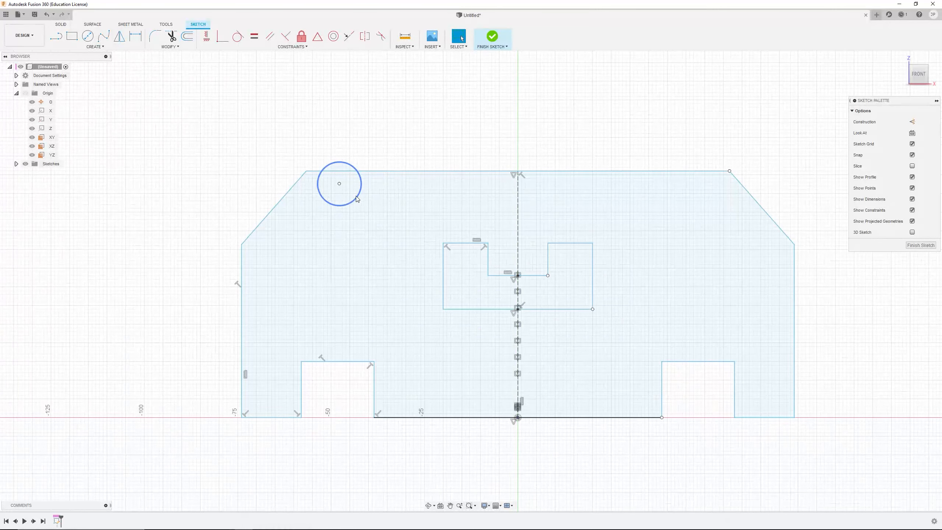
Move the circle down fully inside the plate's upper left corner and mirror it about the vertical centreline
{"action": "left_click_drag", "start_coordinate": [339, 183], "coordinate": [334, 215]}
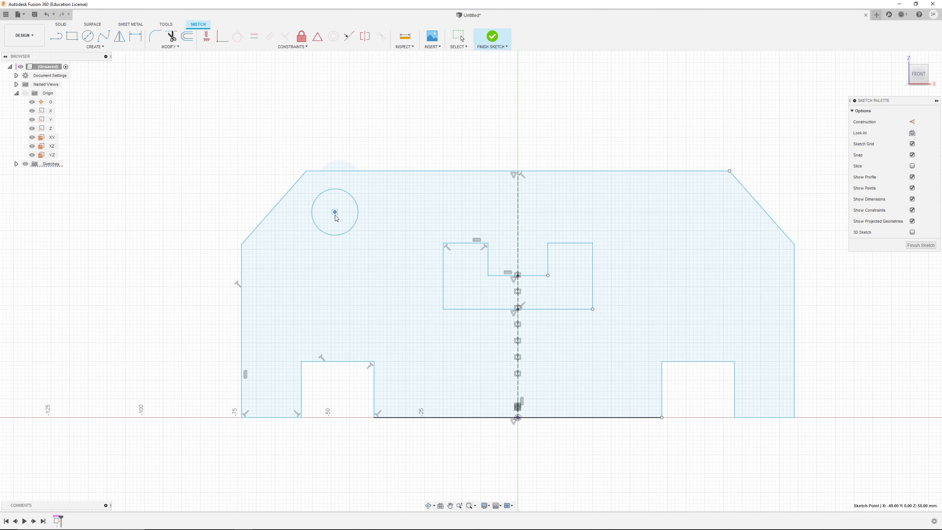
{"action": "left_click", "coordinate": [356, 210]}
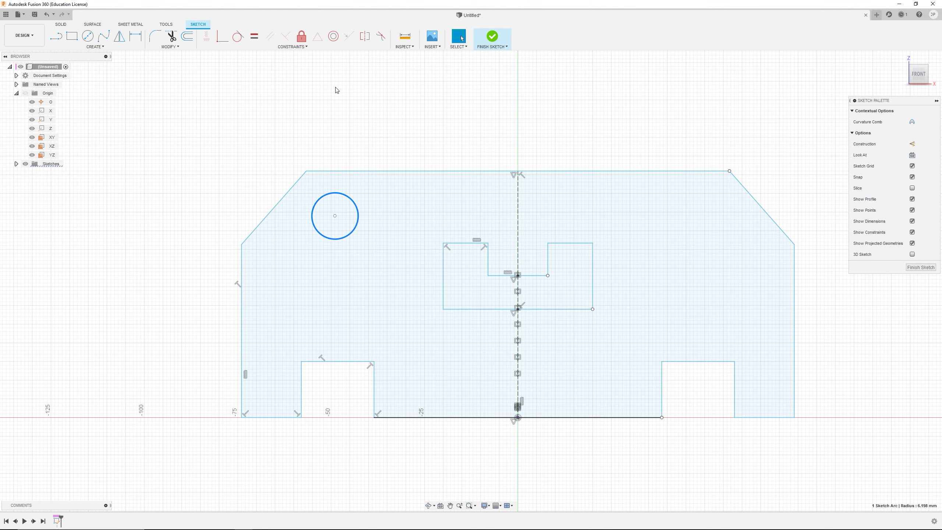
{"action": "left_click", "coordinate": [119, 36]}
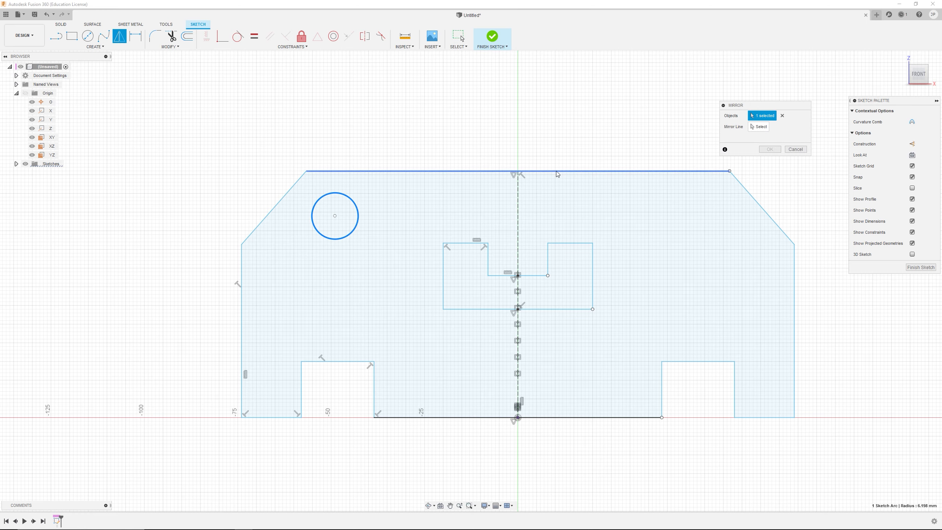
{"action": "left_click", "coordinate": [753, 128]}
{"action": "left_click", "coordinate": [518, 230]}
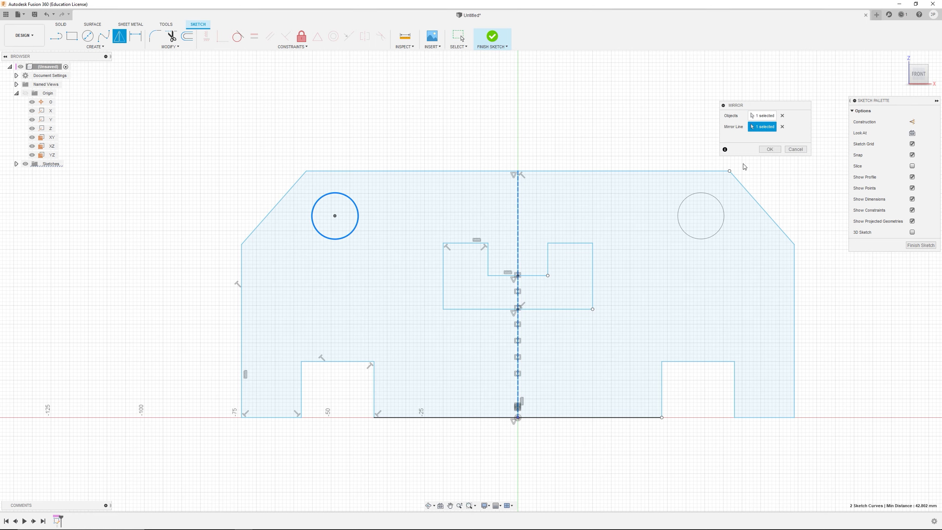
{"action": "left_click", "coordinate": [769, 149]}
{"action": "scroll", "coordinate": [656, 216], "scroll_direction": "down", "scroll_amount": 3}
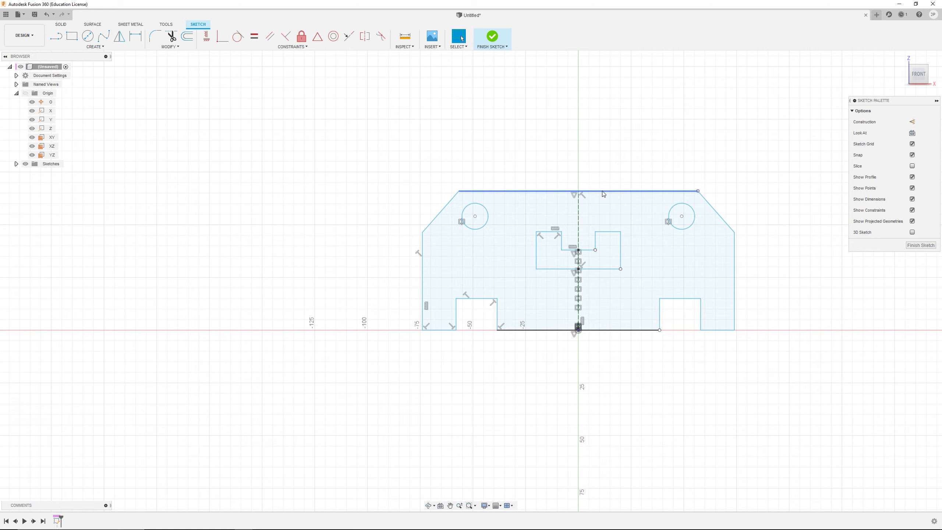
Raise the plate's top edge and move the mirrored circles up, with the left centre at about X -49, Z 67 mm
{"action": "left_click_drag", "start_coordinate": [603, 194], "coordinate": [604, 156]}
{"action": "left_click_drag", "start_coordinate": [475, 216], "coordinate": [475, 191]}
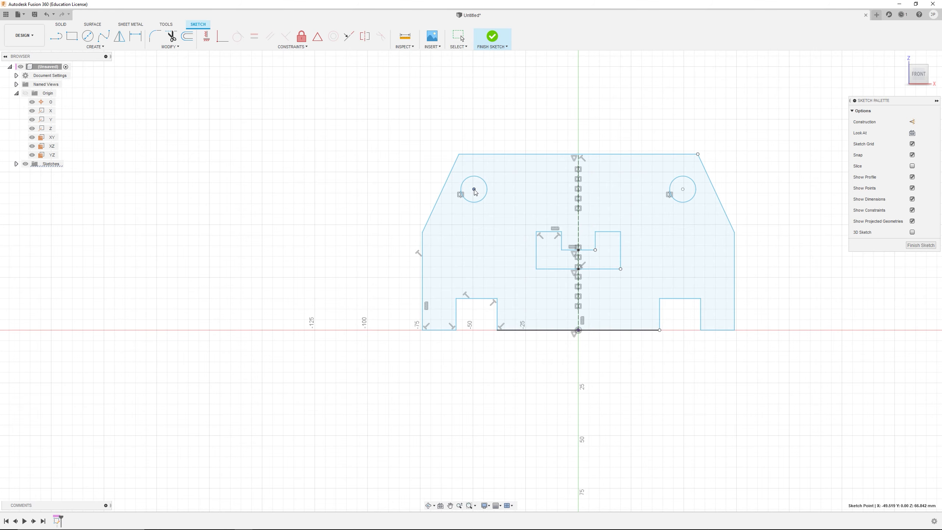
{"action": "left_click", "coordinate": [623, 131]}
{"action": "scroll", "coordinate": [686, 152], "scroll_direction": "down", "scroll_amount": 1}
{"action": "scroll", "coordinate": [683, 148], "scroll_direction": "up", "scroll_amount": 1}
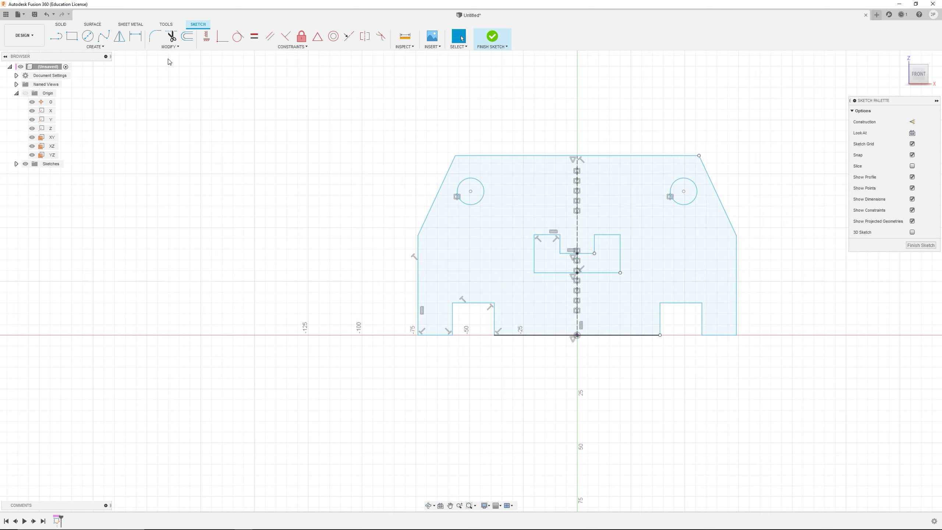
Dimension the plate's bottom edge between the two notches to 30 mm
{"action": "left_click", "coordinate": [136, 39]}
{"action": "left_click", "coordinate": [536, 335]}
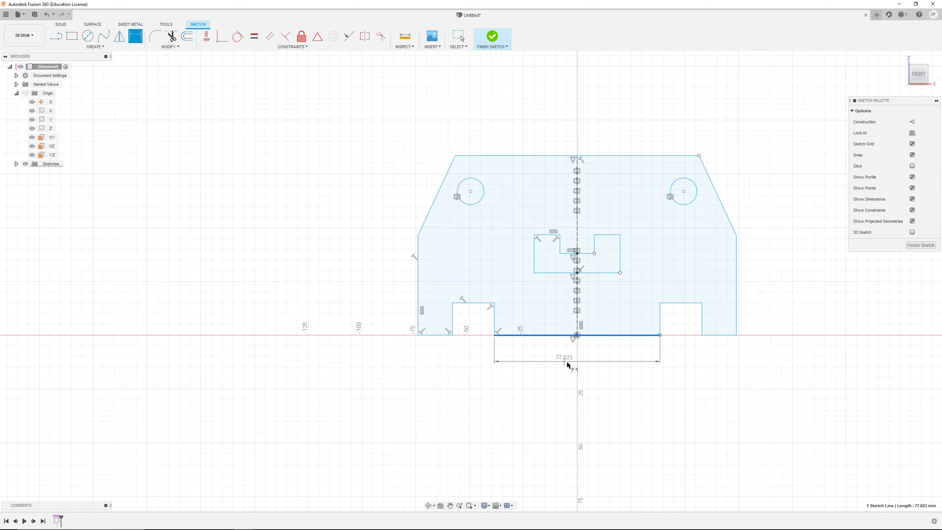
{"action": "left_click", "coordinate": [567, 367]}
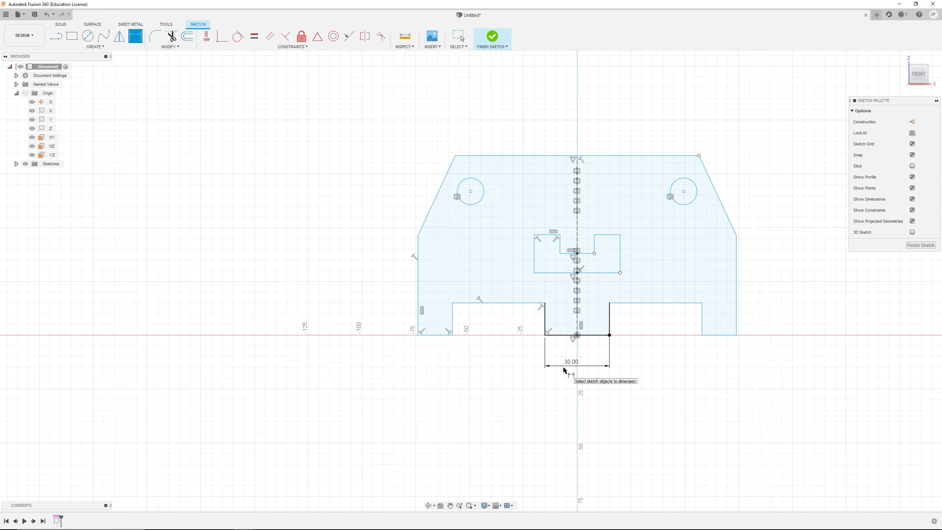
Move the notch's outer side, the plate's left edge and the circles inward, with the left circle's centre at about X -36, Z 56 mm
{"action": "key", "text": "Return"}
{"action": "key", "text": "Escape"}
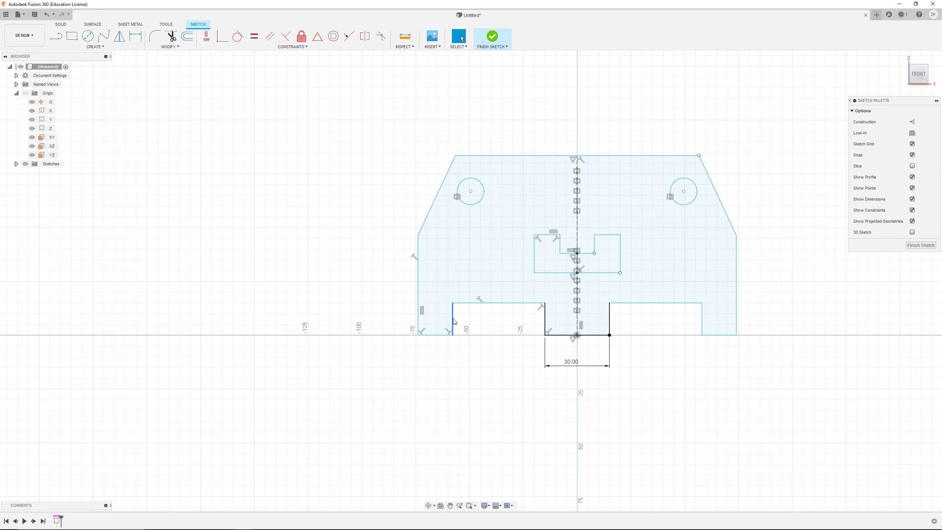
{"action": "left_click_drag", "start_coordinate": [454, 321], "coordinate": [511, 321]}
{"action": "left_click_drag", "start_coordinate": [420, 305], "coordinate": [435, 304]}
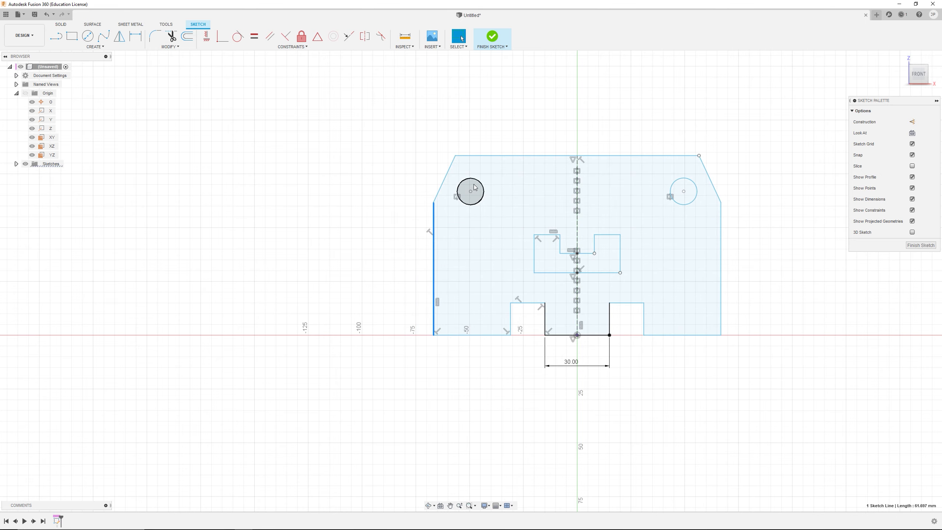
{"action": "left_click_drag", "start_coordinate": [475, 187], "coordinate": [504, 210]}
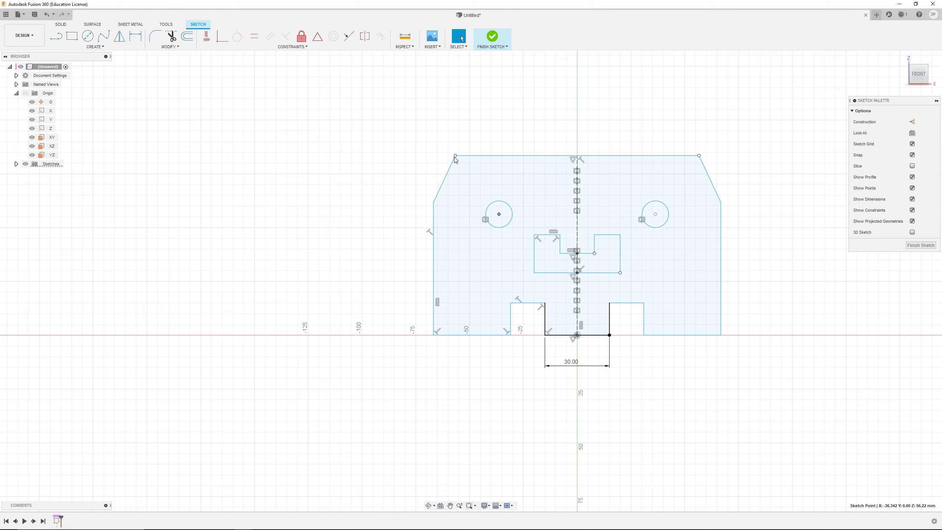
{"action": "left_click_drag", "start_coordinate": [497, 158], "coordinate": [499, 183]}
{"action": "left_click_drag", "start_coordinate": [433, 203], "coordinate": [449, 252]}
{"action": "scroll", "coordinate": [577, 290], "scroll_direction": "up", "scroll_amount": 2}
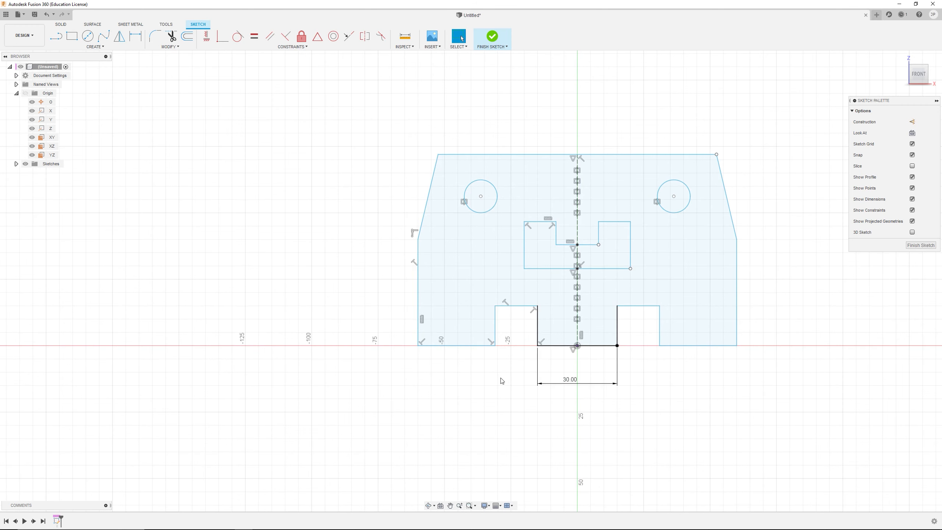
Dimension the left notch's top edge to 10 mm, placing the dimension below the plate beside the 30 mm one
{"action": "left_click", "coordinate": [141, 37]}
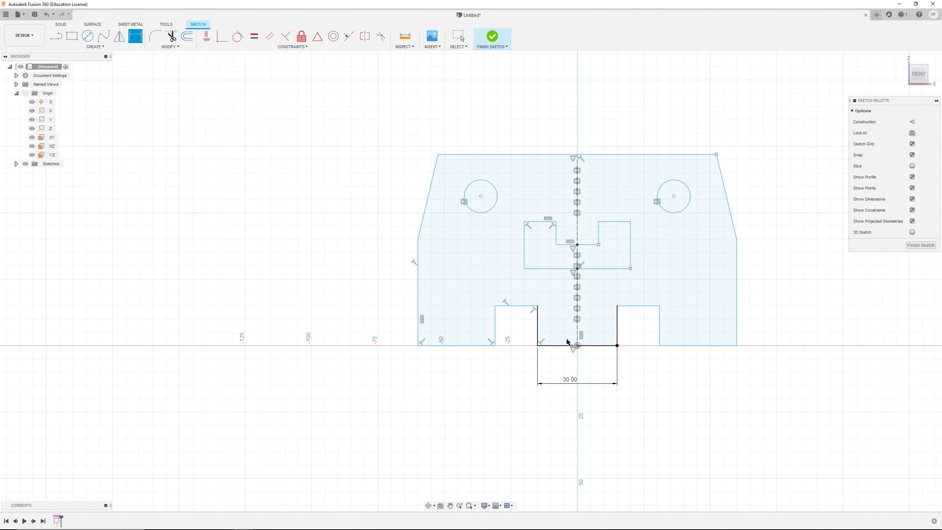
{"action": "left_click", "coordinate": [522, 309]}
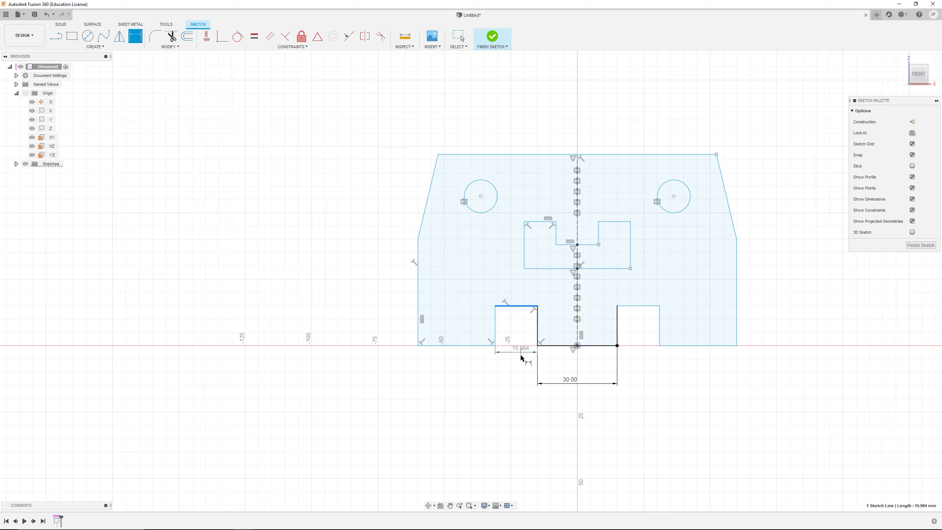
{"action": "left_click", "coordinate": [518, 376]}
{"action": "key", "text": "Return"}
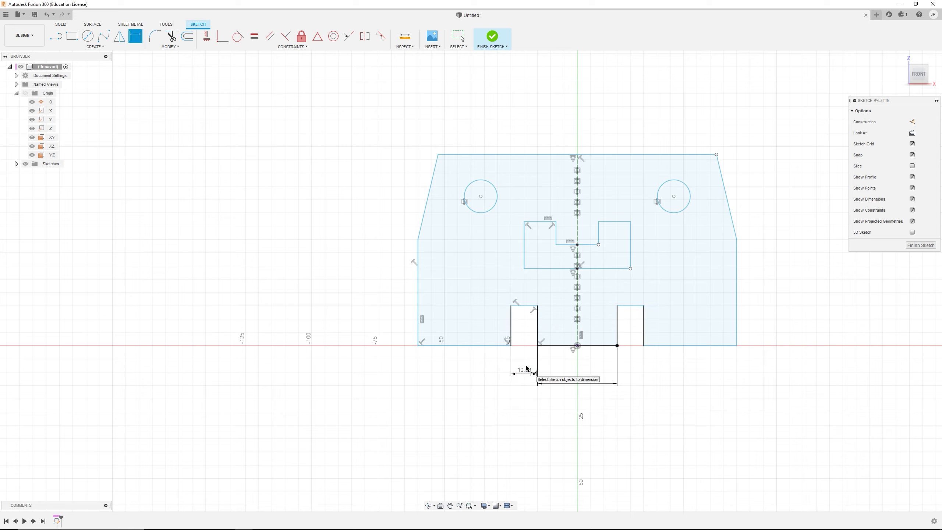
{"action": "key", "text": "Escape"}
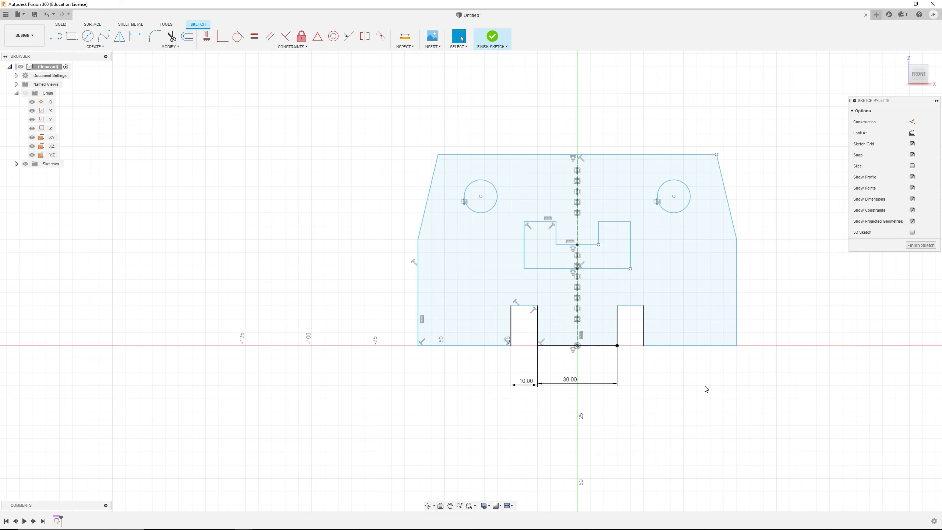
Lower the left notch's top edge to a height of about 8.6 mm and place its width dimension above the notch
{"action": "scroll", "coordinate": [581, 321], "scroll_direction": "up", "scroll_amount": 2}
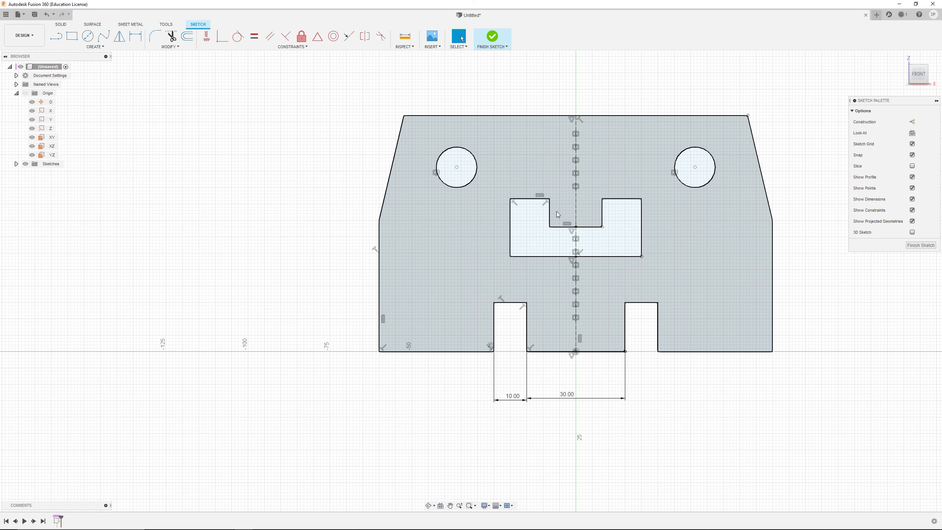
{"action": "left_click", "coordinate": [556, 211]}
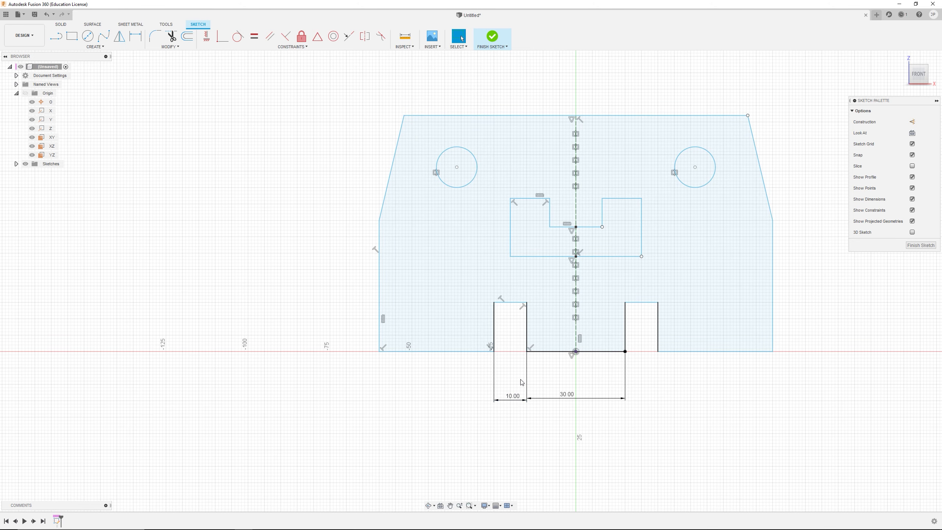
{"action": "left_click_drag", "start_coordinate": [513, 306], "coordinate": [513, 323]}
{"action": "left_click", "coordinate": [517, 348]}
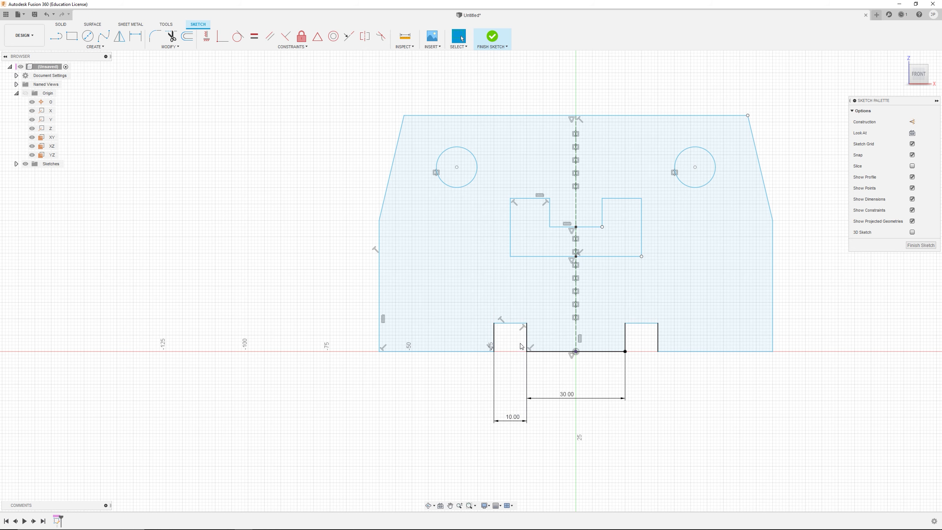
{"action": "left_click", "coordinate": [516, 323]}
{"action": "left_click", "coordinate": [517, 401]}
{"action": "left_click_drag", "start_coordinate": [517, 419], "coordinate": [507, 302]}
{"action": "scroll", "coordinate": [510, 319], "scroll_direction": "up", "scroll_amount": 5}
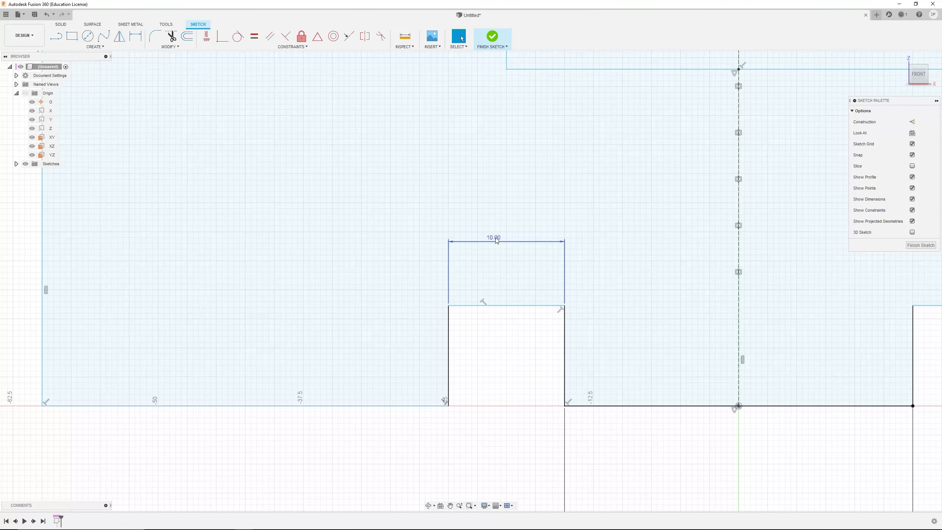
{"action": "left_click_drag", "start_coordinate": [496, 238], "coordinate": [514, 233]}
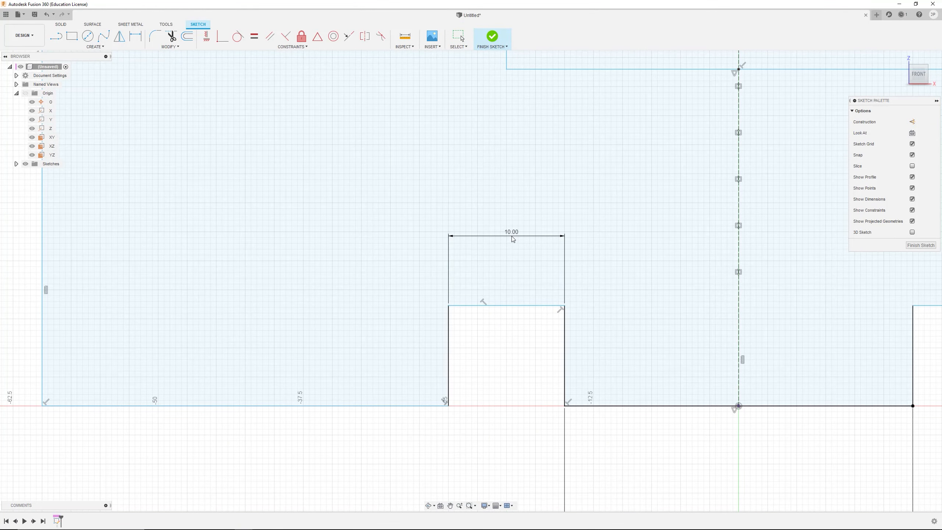
Examine the left notch's side edges, top edge and width dimension, testing whether its upper left corner can still move
{"action": "left_click", "coordinate": [450, 323]}
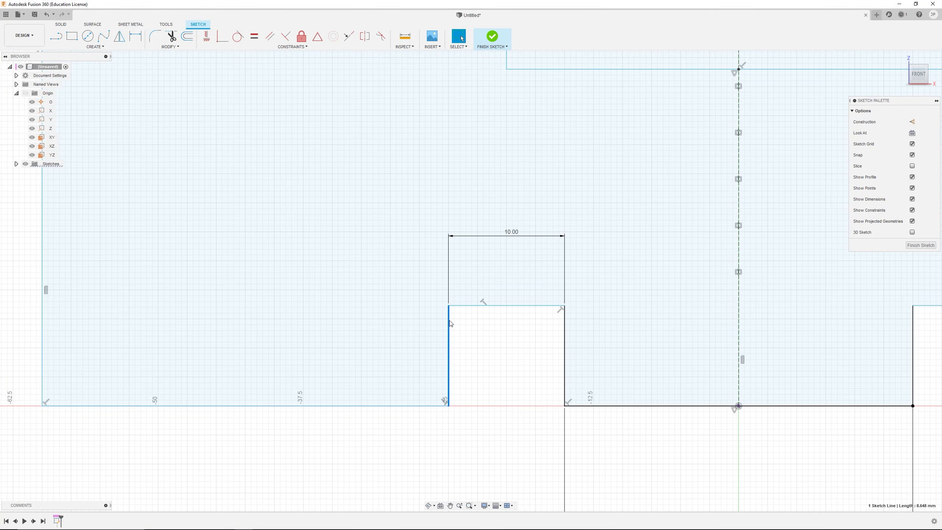
{"action": "left_click", "coordinate": [565, 322]}
{"action": "left_click", "coordinate": [510, 348]}
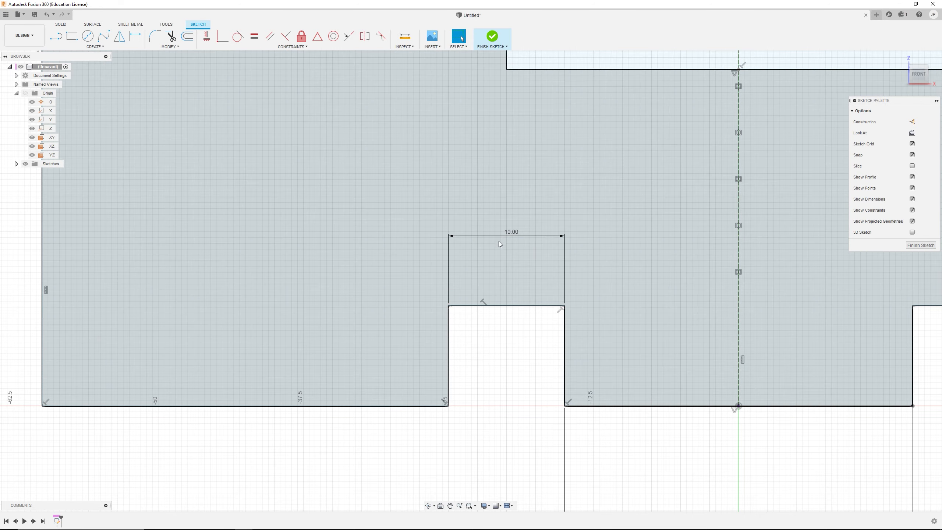
{"action": "left_click", "coordinate": [511, 235]}
{"action": "left_click", "coordinate": [507, 376]}
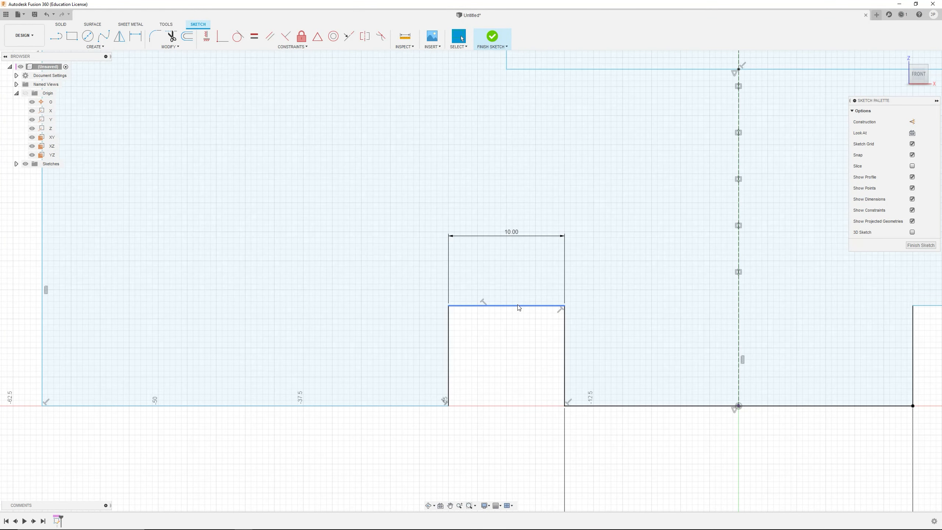
{"action": "left_click", "coordinate": [518, 306]}
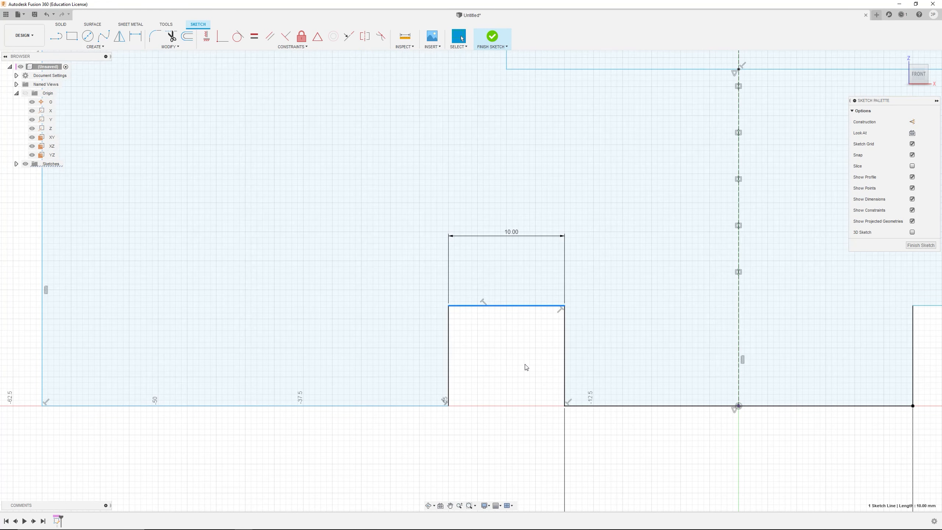
{"action": "left_click", "coordinate": [526, 367]}
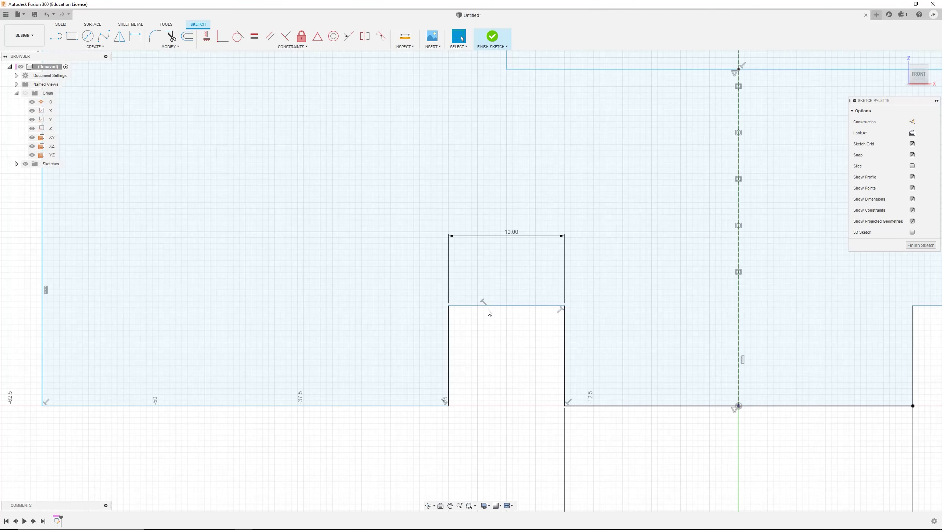
{"action": "left_click", "coordinate": [449, 322]}
{"action": "left_click_drag", "start_coordinate": [449, 306], "coordinate": [478, 338]}
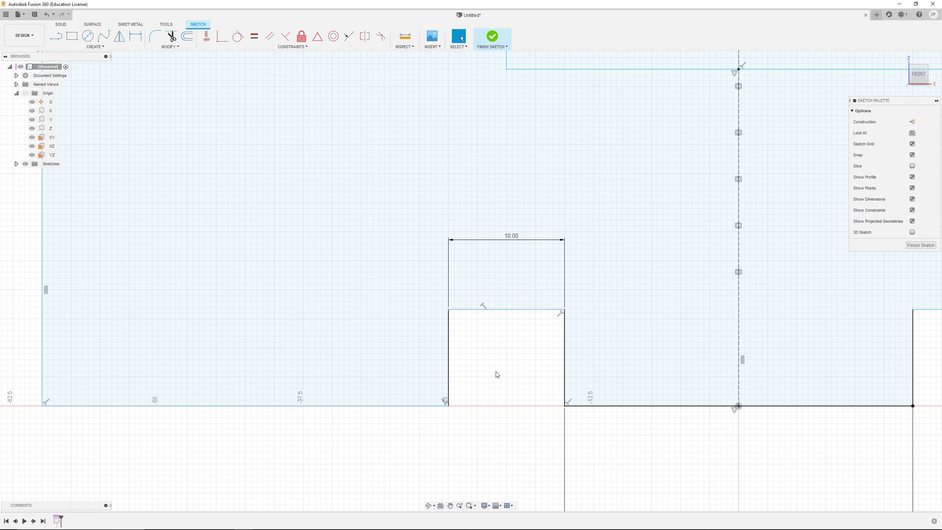
Apply Equal constraints between the left notch's top edge and both of its side edges
{"action": "left_click", "coordinate": [518, 311]}
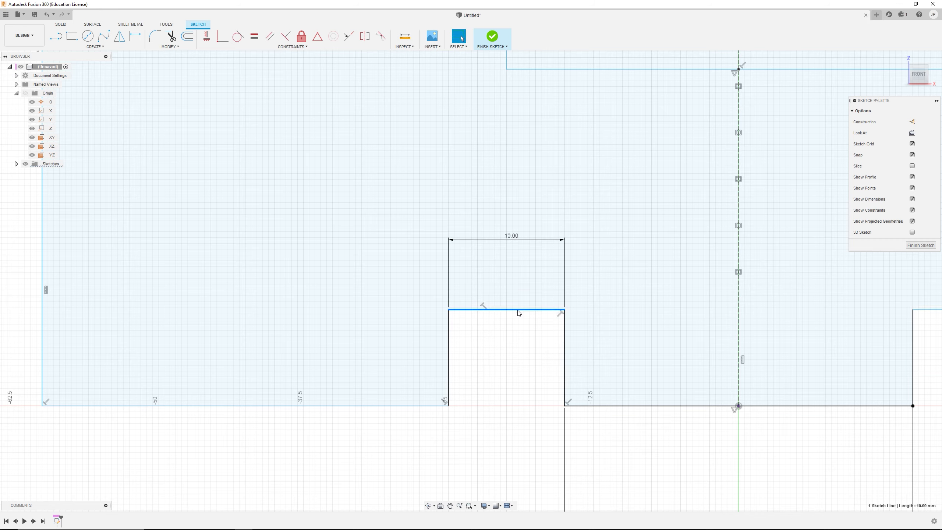
{"action": "left_click", "coordinate": [449, 340]}
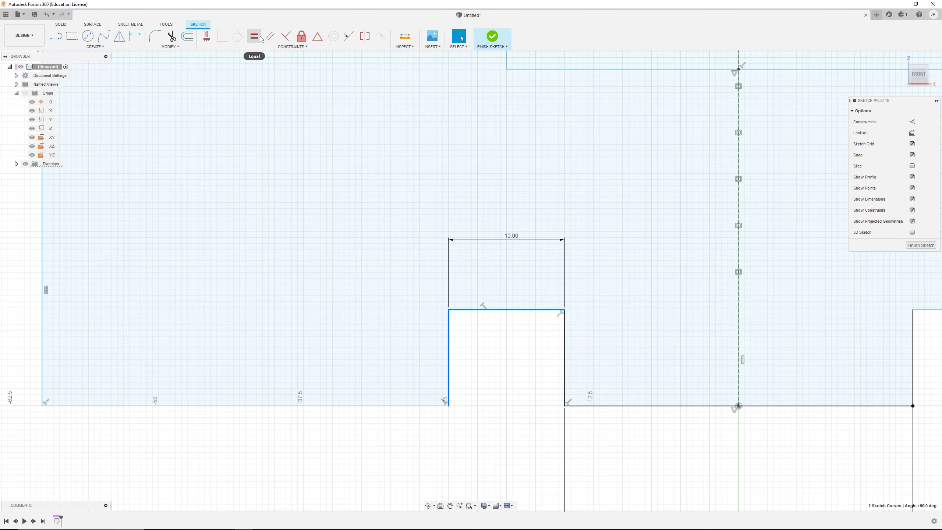
{"action": "left_click", "coordinate": [260, 39]}
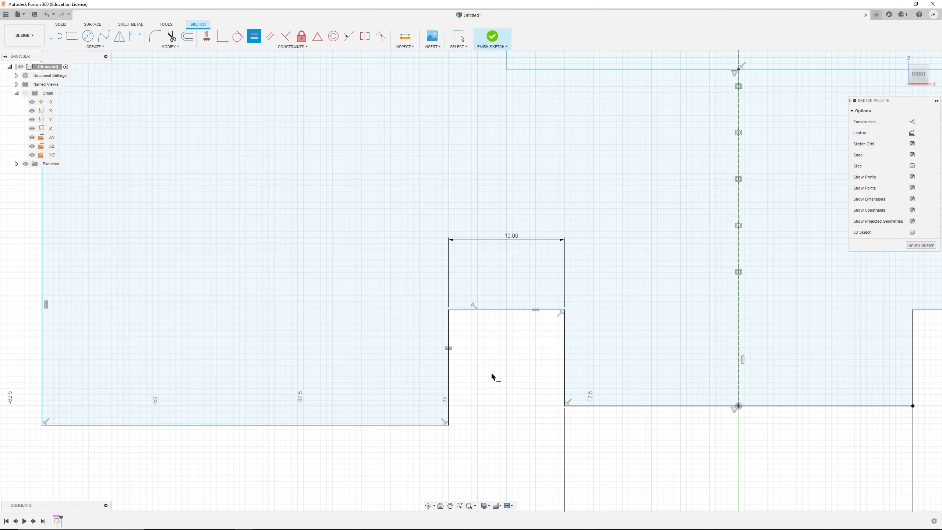
{"action": "left_click", "coordinate": [509, 312]}
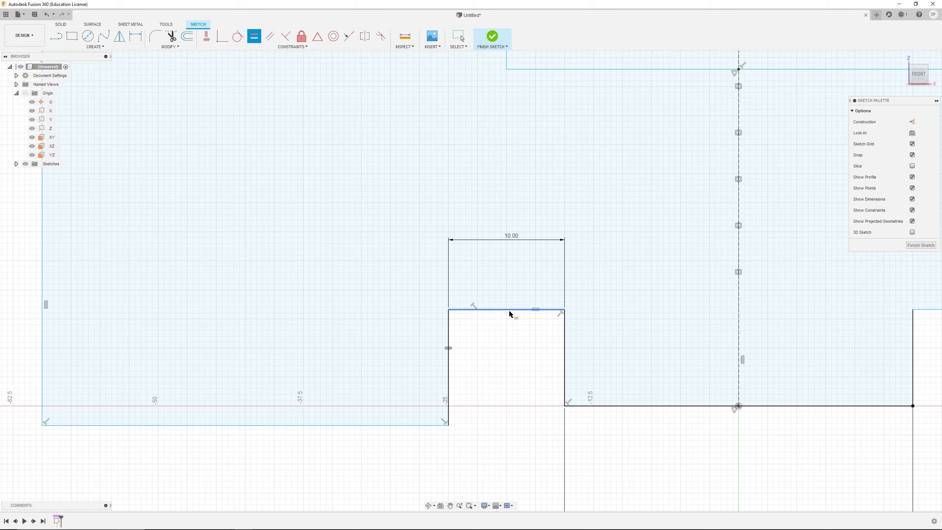
{"action": "left_click", "coordinate": [565, 341]}
{"action": "left_click", "coordinate": [529, 311]}
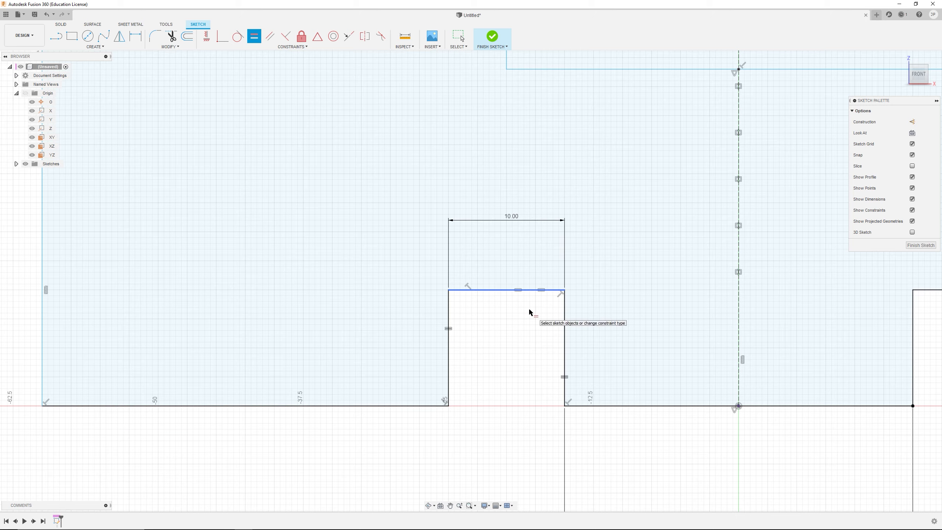
{"action": "key", "text": "Escape"}
Place the left notch's 10 mm width dimension below the plate's bottom edge
{"action": "scroll", "coordinate": [678, 355], "scroll_direction": "down", "scroll_amount": 2}
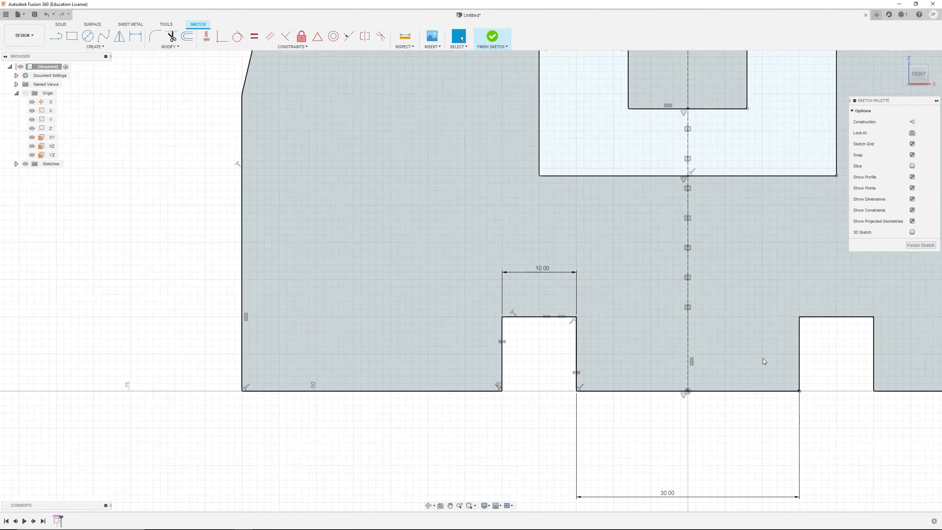
{"action": "scroll", "coordinate": [692, 304], "scroll_direction": "down", "scroll_amount": 1}
{"action": "scroll", "coordinate": [692, 304], "scroll_direction": "up", "scroll_amount": 2}
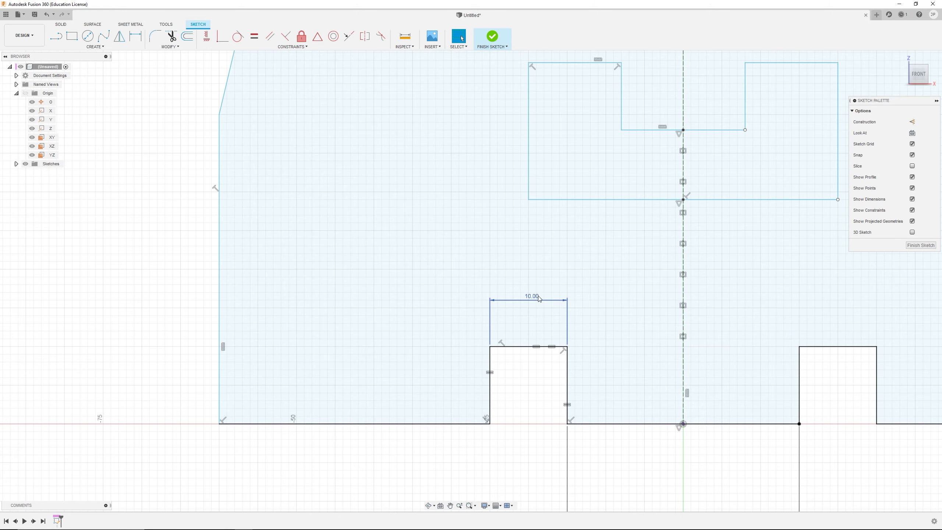
{"action": "left_click_drag", "start_coordinate": [531, 296], "coordinate": [534, 457]}
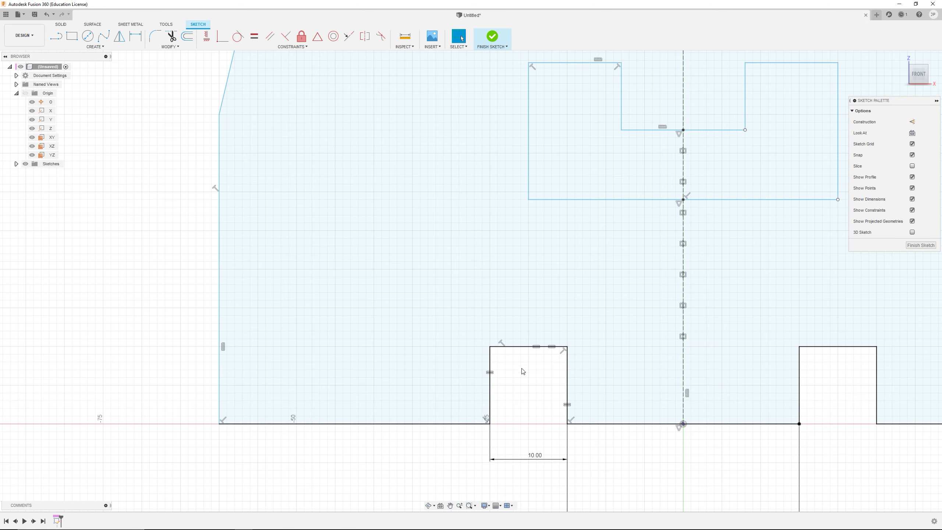
Apply an Equal constraint between the left notch's top edge and the plate's outer bottom edge left of the notch
{"action": "left_click", "coordinate": [524, 347]}
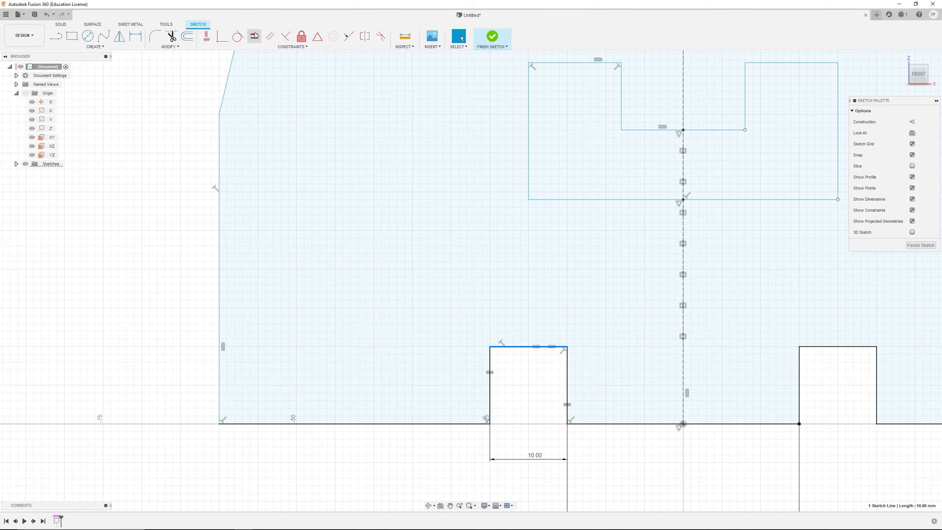
{"action": "left_click", "coordinate": [255, 38]}
{"action": "left_click", "coordinate": [444, 425]}
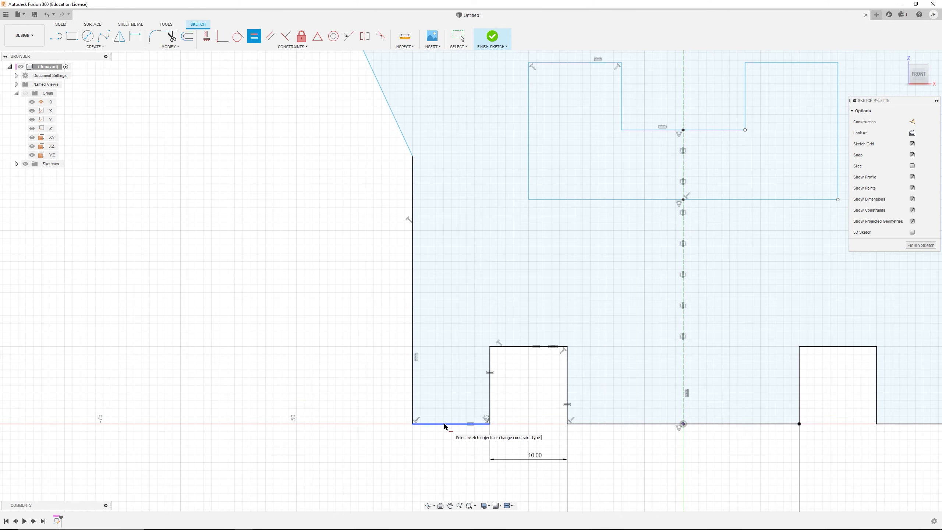
{"action": "scroll", "coordinate": [673, 274], "scroll_direction": "down", "scroll_amount": 3}
{"action": "scroll", "coordinate": [752, 242], "scroll_direction": "up", "scroll_amount": 1}
{"action": "key", "text": "Escape"}
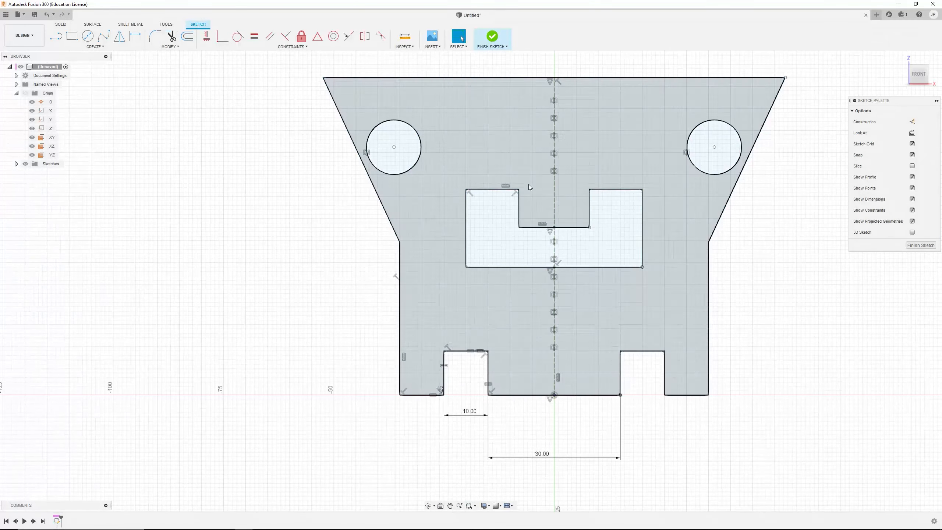
Move the plate's top left corner to about X -30, Z 42 mm and lower the U-shaped cutout inside the plate
{"action": "mouse_move", "coordinate": [325, 79]}
{"action": "left_mouse_down"}
{"action": "mouse_move", "coordinate": [364, 107]}
{"action": "mouse_move", "coordinate": [427, 212]}
{"action": "left_mouse_up"}
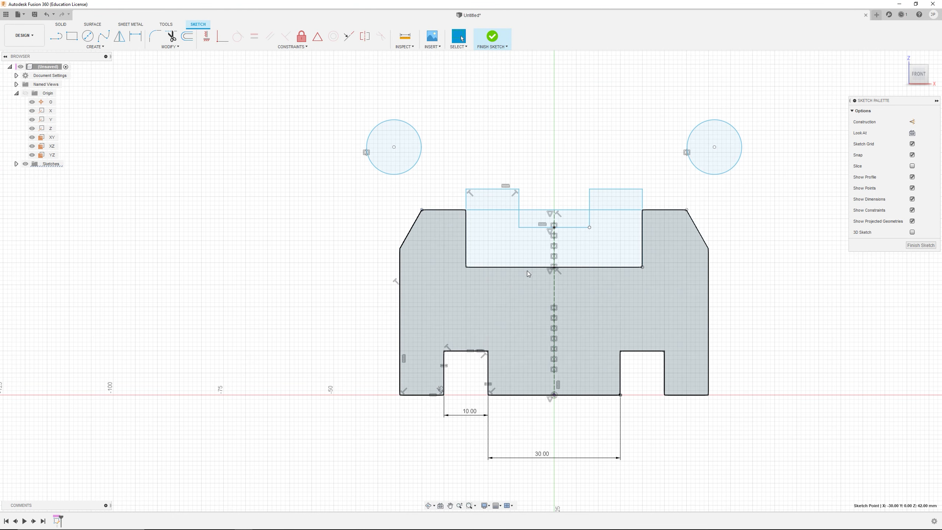
{"action": "left_click_drag", "start_coordinate": [535, 268], "coordinate": [541, 333]}
{"action": "left_click_drag", "start_coordinate": [539, 227], "coordinate": [543, 312]}
{"action": "left_click_drag", "start_coordinate": [502, 189], "coordinate": [484, 276]}
Move the left circle down inside the plate's upper left corner and shrink it so both mirrored circles fit
{"action": "left_click_drag", "start_coordinate": [395, 148], "coordinate": [454, 269]}
{"action": "left_click", "coordinate": [463, 228]}
{"action": "left_click_drag", "start_coordinate": [464, 226], "coordinate": [456, 232]}
{"action": "left_click", "coordinate": [477, 148]}
Place the 30 mm dimension closer beneath the plate's bottom edge
{"action": "scroll", "coordinate": [635, 269], "scroll_direction": "up", "scroll_amount": 2}
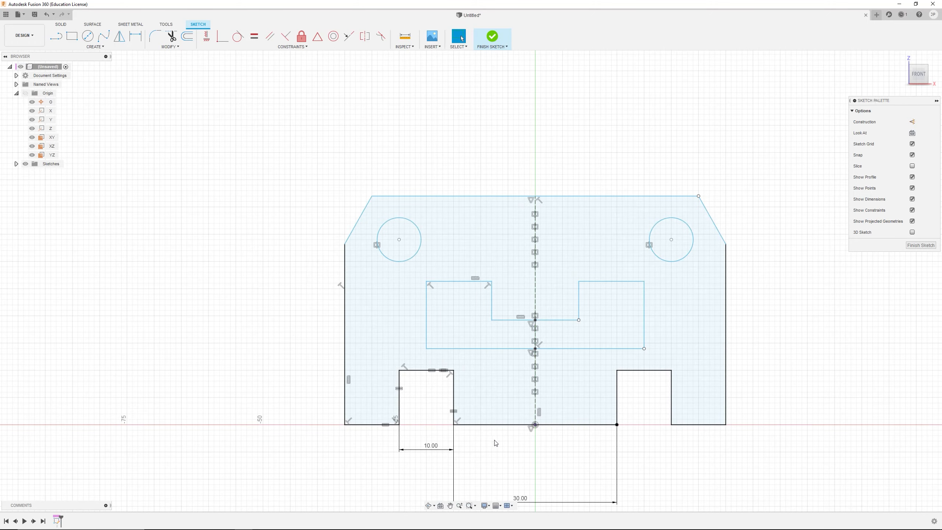
{"action": "scroll", "coordinate": [494, 441], "scroll_direction": "down", "scroll_amount": 1}
{"action": "left_click_drag", "start_coordinate": [520, 487], "coordinate": [526, 459]}
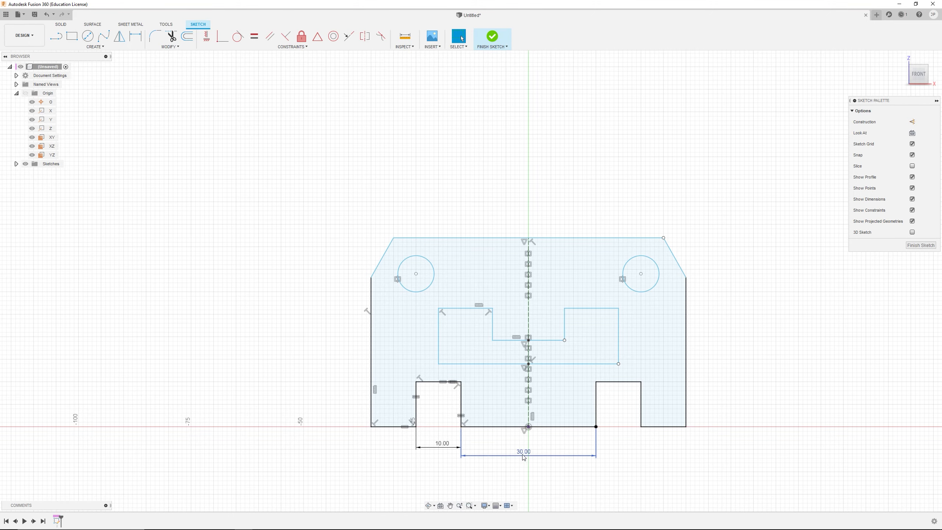
{"action": "scroll", "coordinate": [539, 406], "scroll_direction": "up", "scroll_amount": 1}
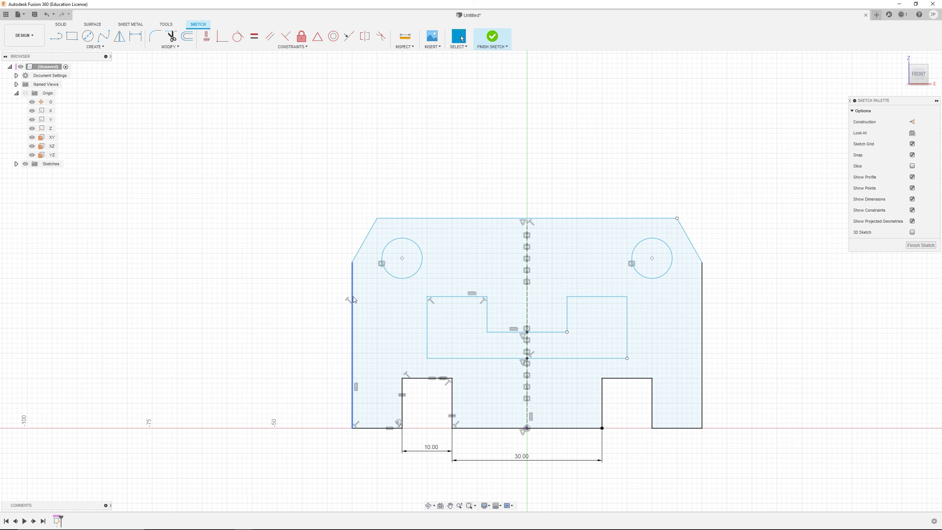
{"action": "left_click", "coordinate": [352, 296]}
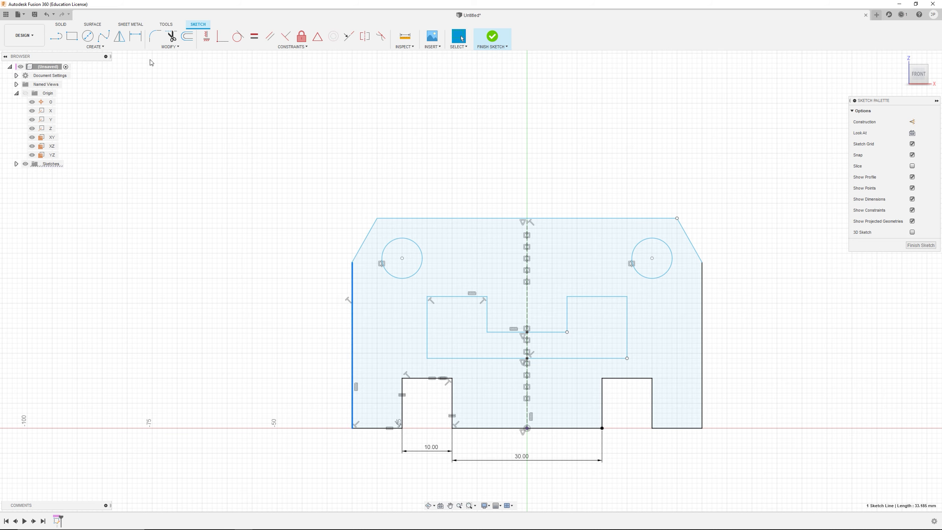
{"action": "key", "text": "d"}
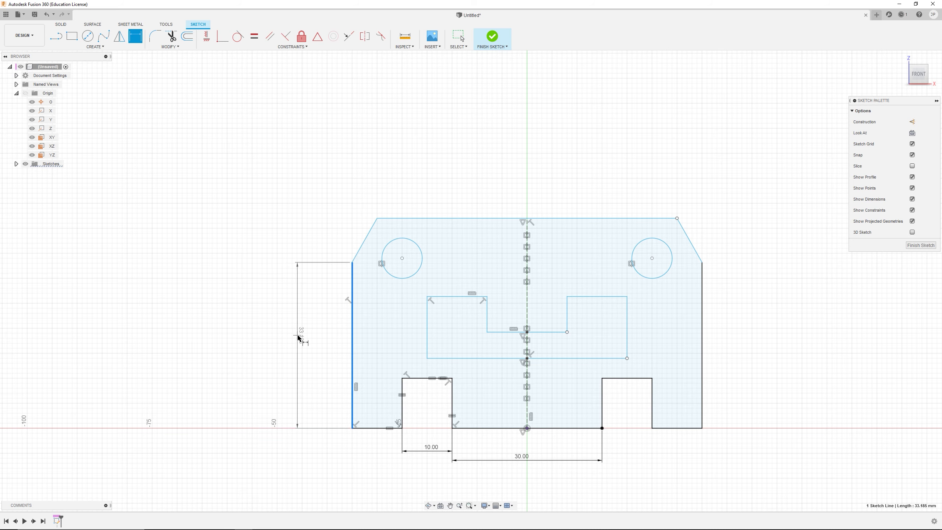
{"action": "key", "text": "Escape"}
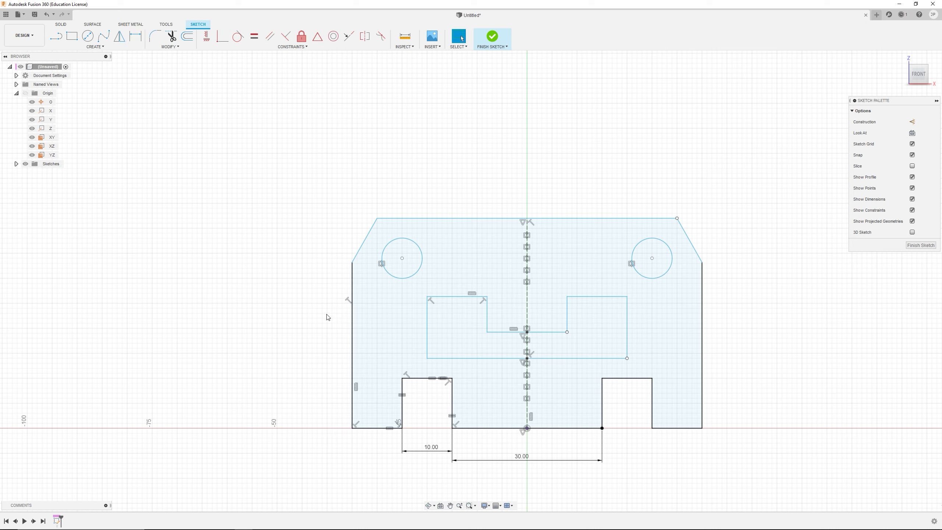
{"action": "left_click", "coordinate": [352, 287]}
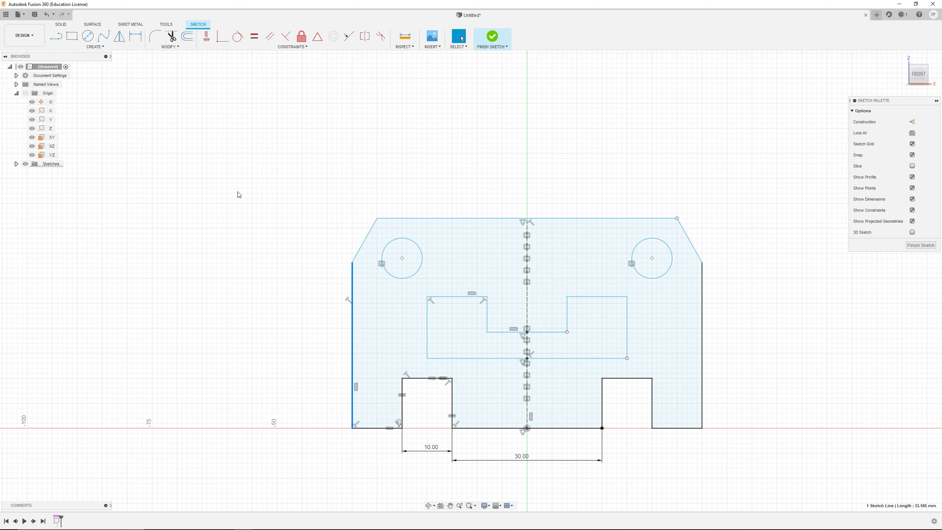
{"action": "left_click", "coordinate": [136, 37]}
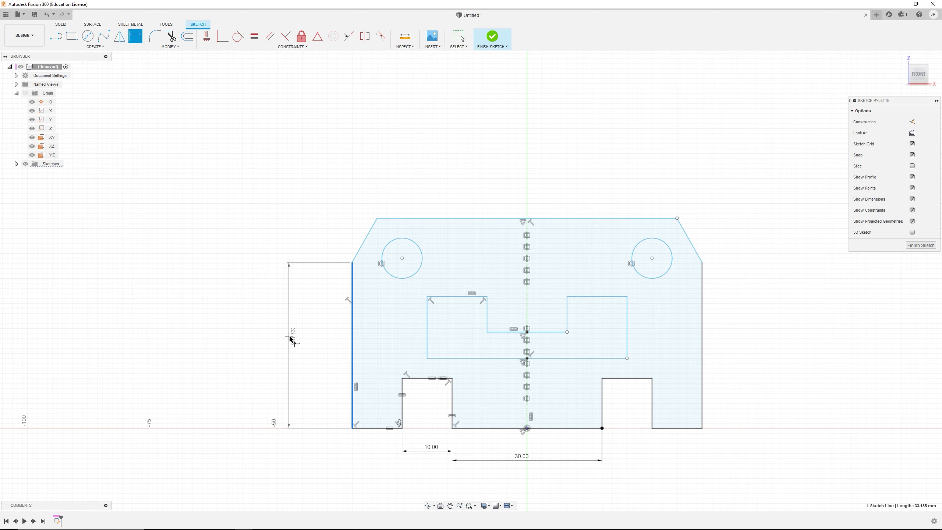
{"action": "key", "text": "Escape"}
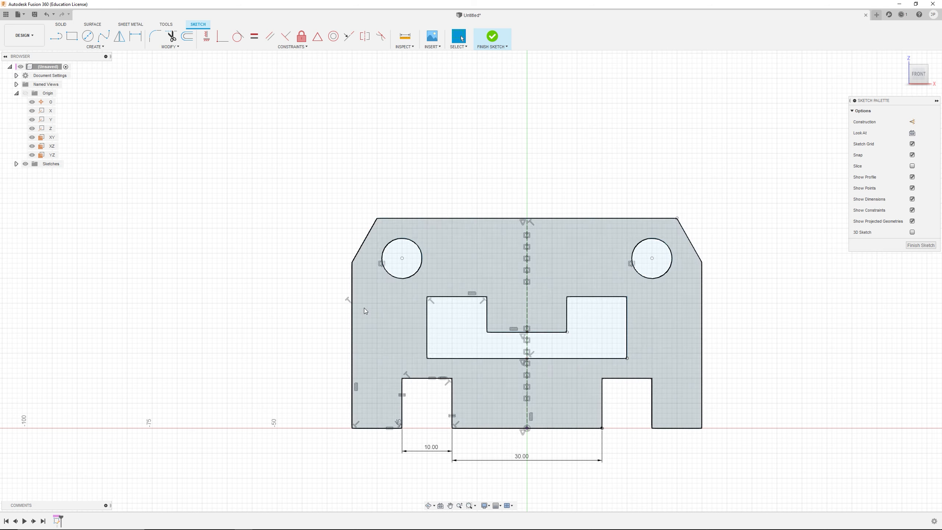
Dimension the plate's outer left vertical edge and set its length to 40 mm
{"action": "left_click", "coordinate": [134, 37]}
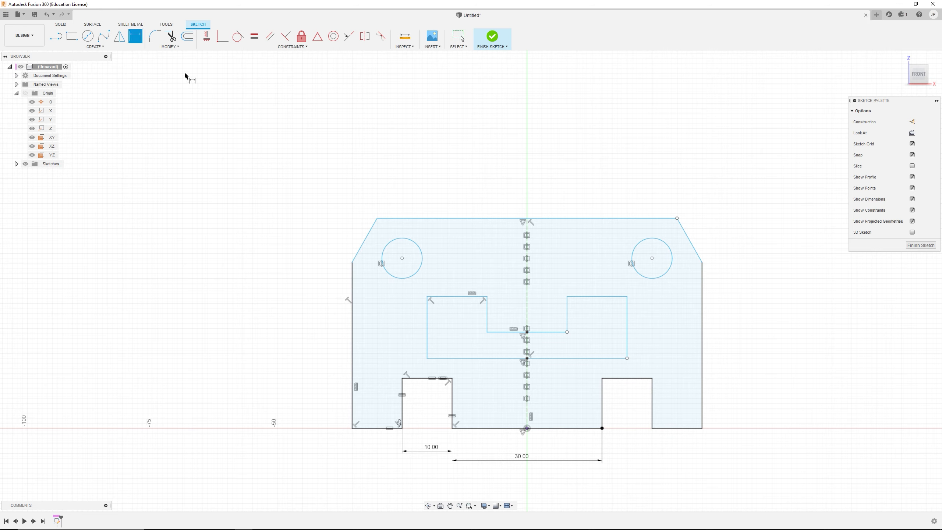
{"action": "left_click", "coordinate": [351, 307]}
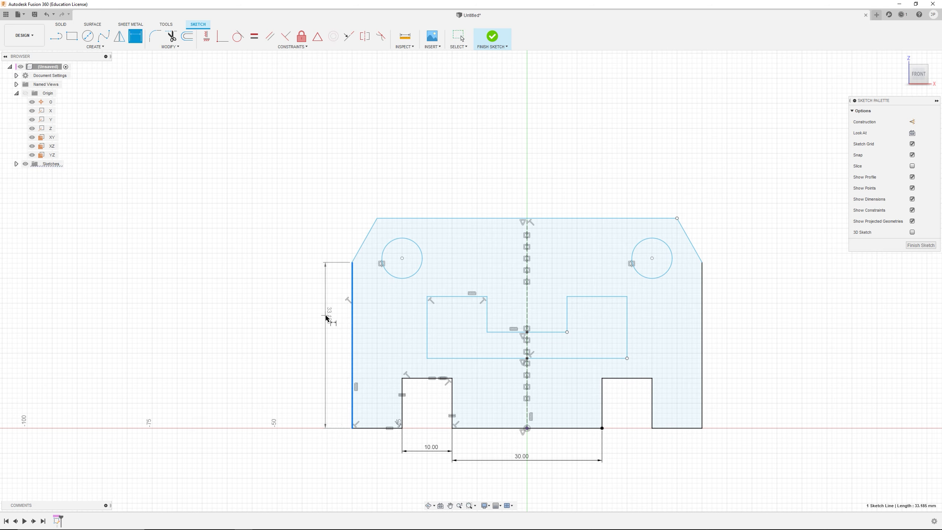
{"action": "left_click", "coordinate": [304, 327]}
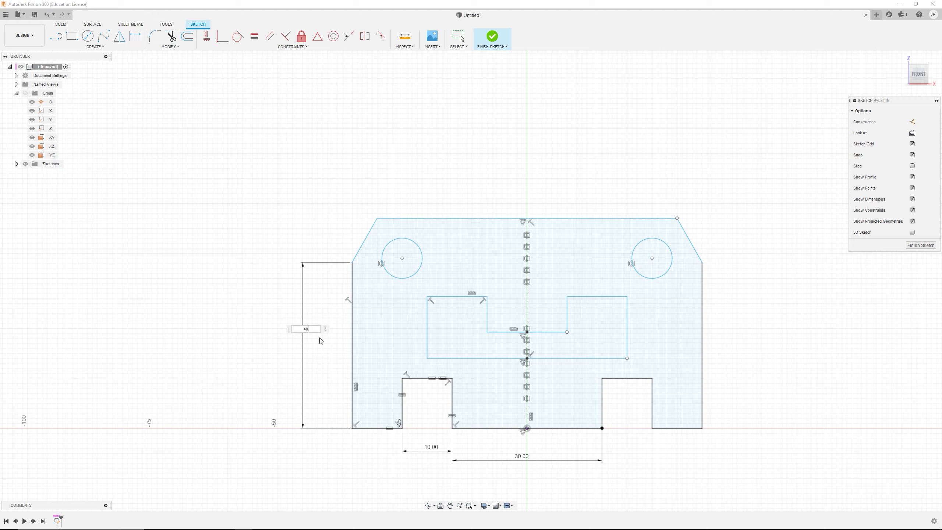
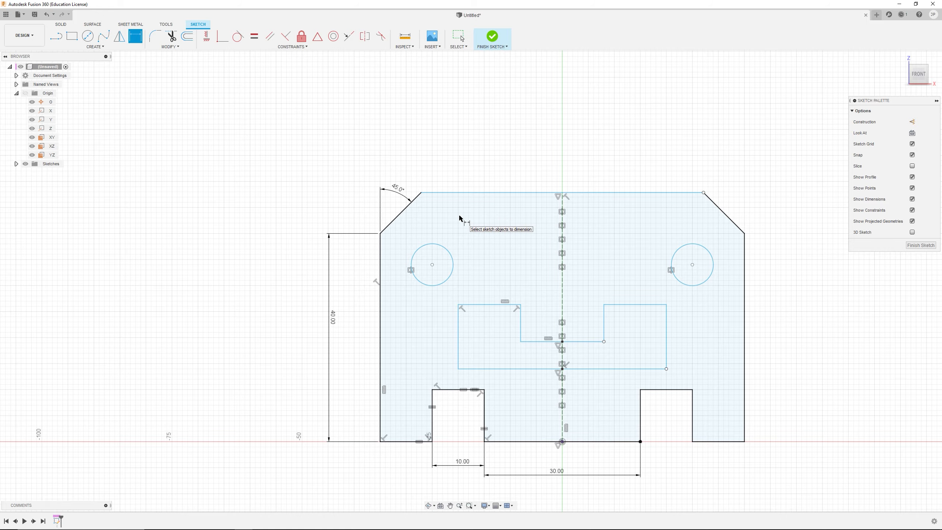
{"action": "scroll", "coordinate": [386, 215], "scroll_direction": "up", "scroll_amount": 2}
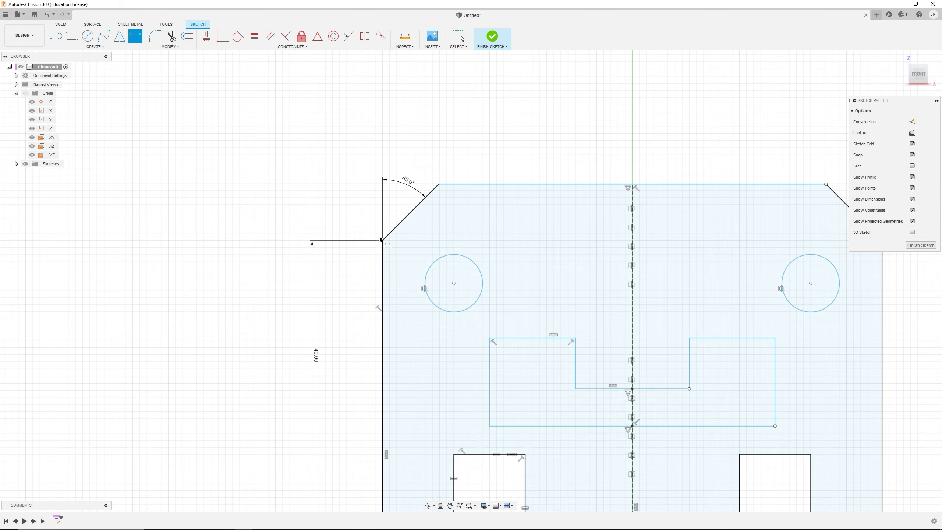
{"action": "left_click", "coordinate": [439, 185]}
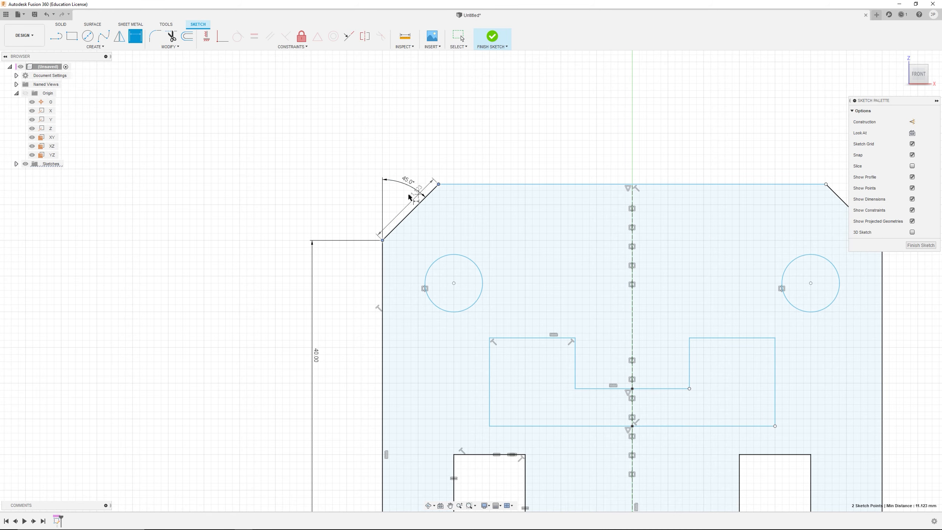
{"action": "key", "text": "Escape"}
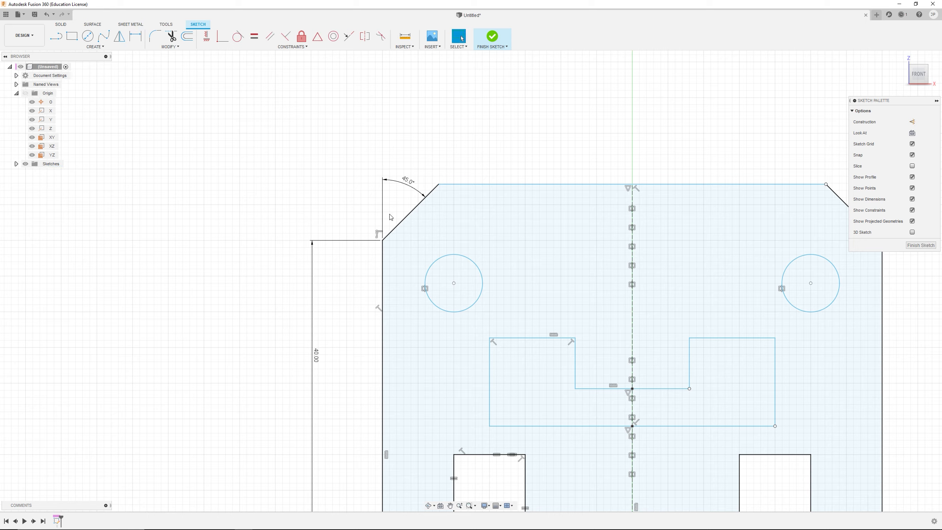
{"action": "left_click", "coordinate": [135, 36]}
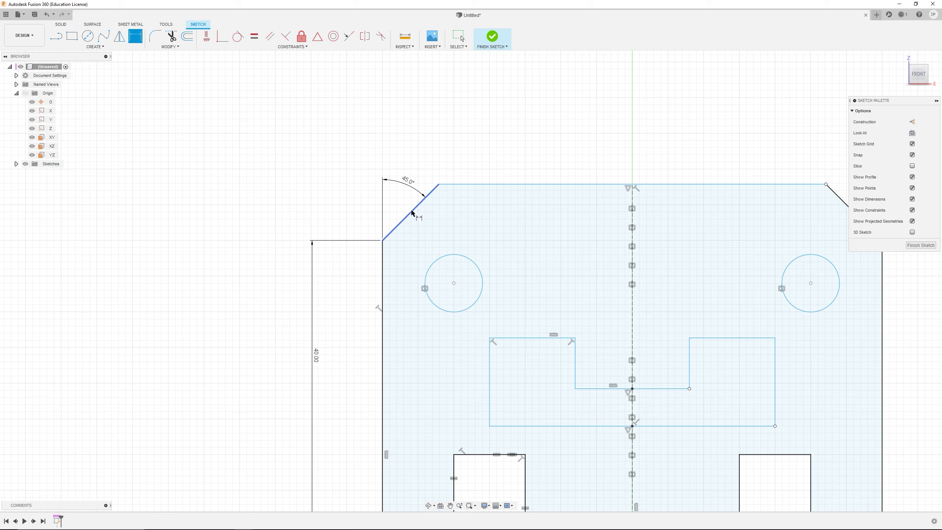
{"action": "left_click", "coordinate": [412, 211]}
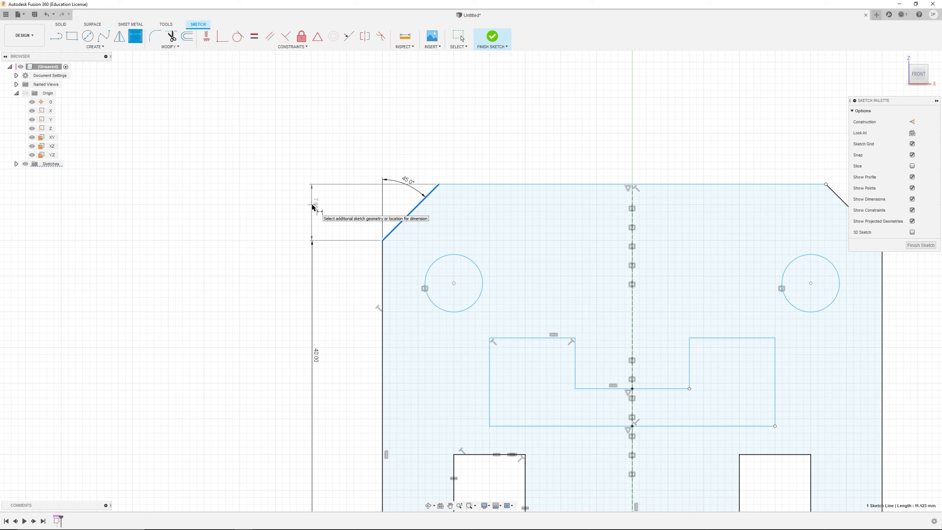
{"action": "key", "text": "Escape"}
{"action": "left_click", "coordinate": [136, 36]}
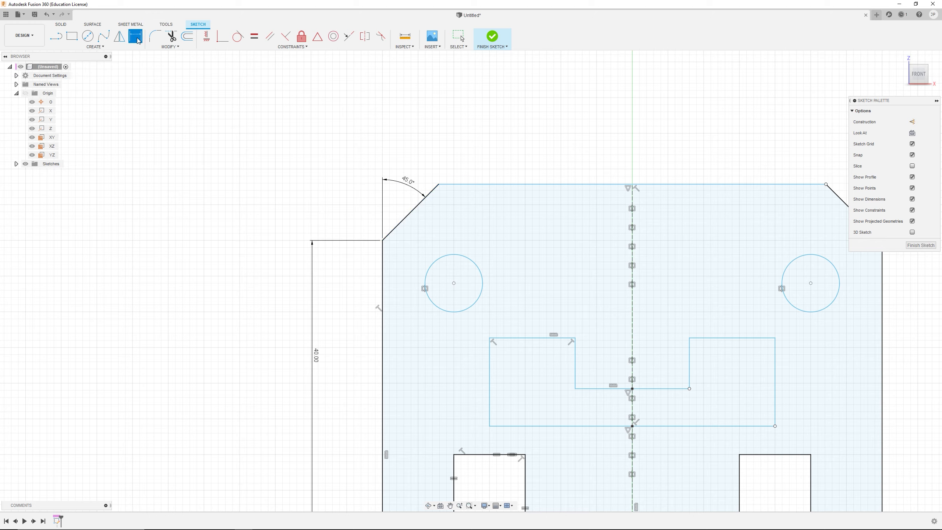
{"action": "left_click", "coordinate": [383, 239]}
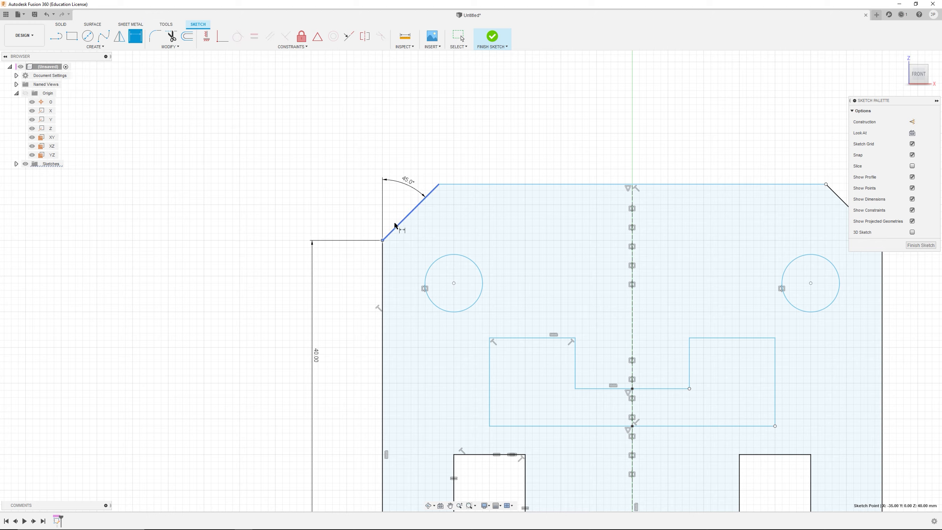
{"action": "left_click", "coordinate": [438, 184]}
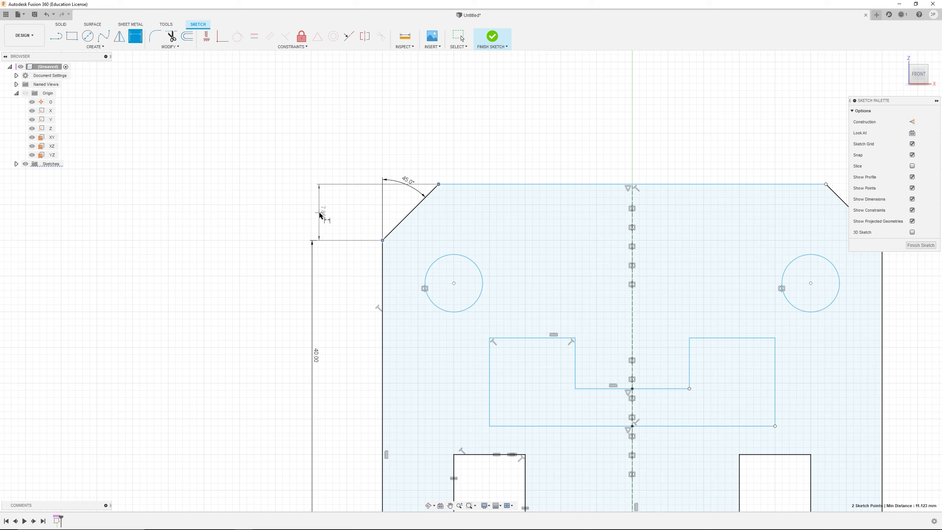
{"action": "key", "text": "Escape"}
{"action": "left_click", "coordinate": [135, 37]}
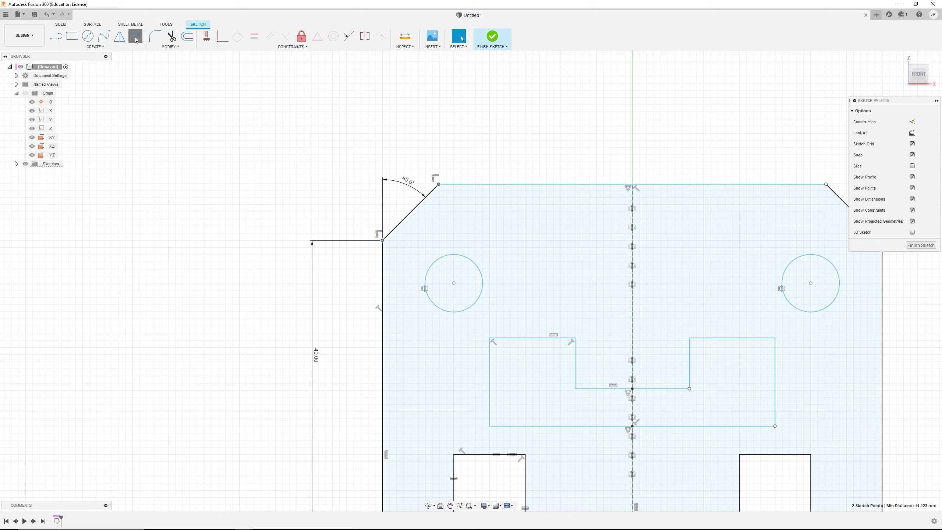
{"action": "key", "text": "Escape"}
Add a vertical dimension to the plate's upper left angled edge and set its height to 10 mm
{"action": "left_click", "coordinate": [136, 37]}
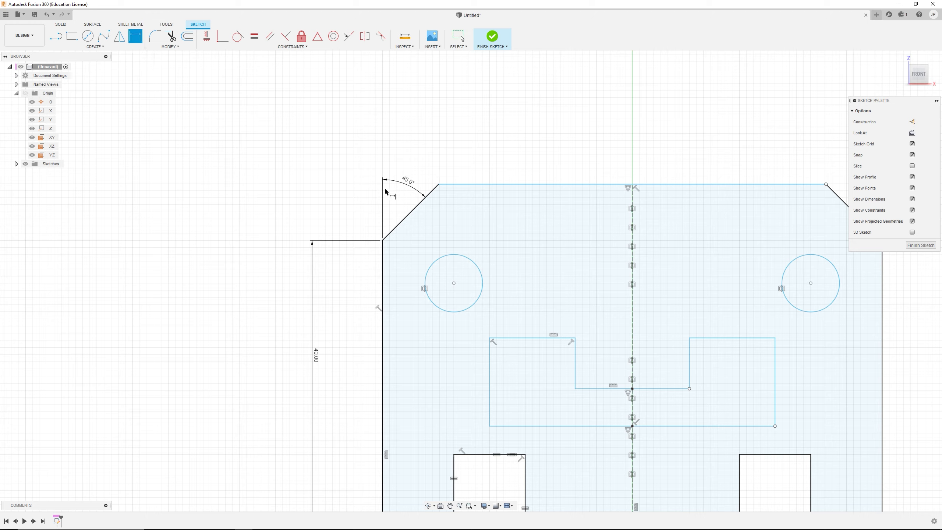
{"action": "left_click", "coordinate": [407, 205]}
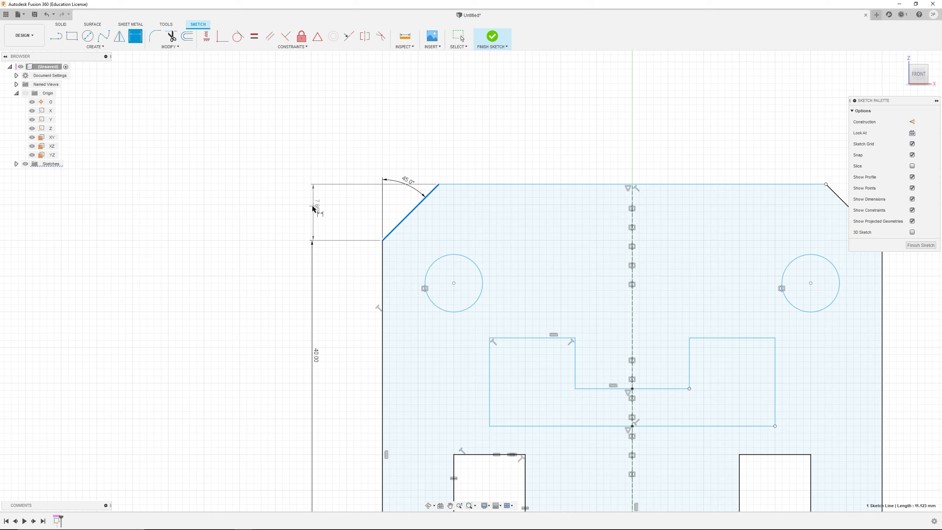
{"action": "left_click", "coordinate": [311, 208]}
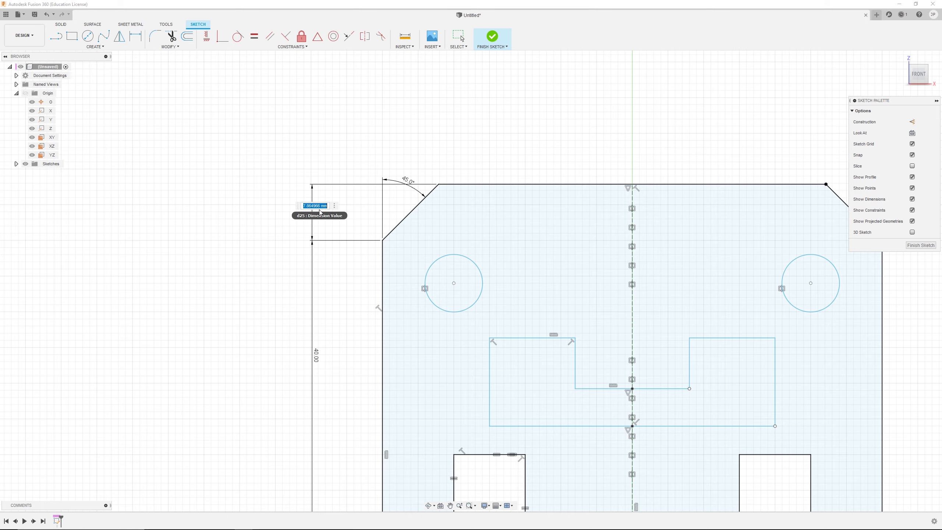
{"action": "type", "text": "10"}
{"action": "key", "text": "Return"}
{"action": "scroll", "coordinate": [549, 334], "scroll_direction": "down", "scroll_amount": 3}
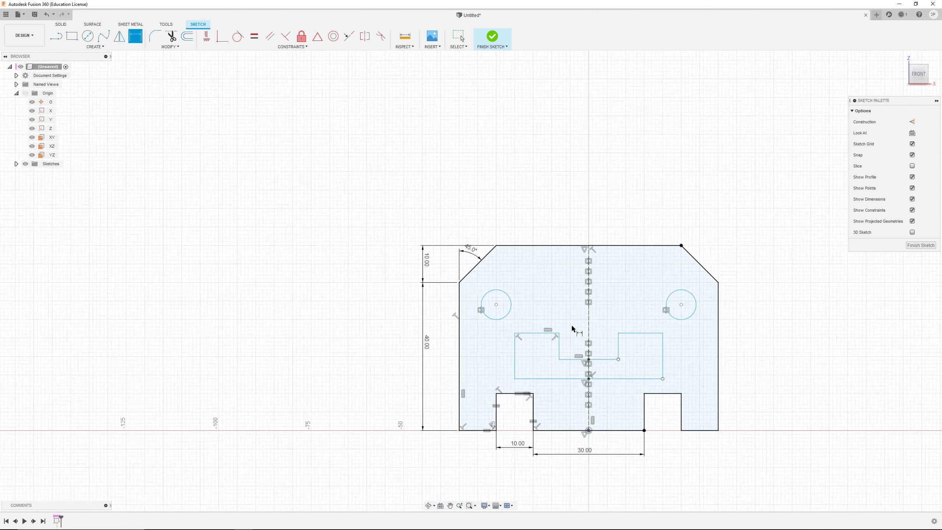
{"action": "scroll", "coordinate": [705, 352], "scroll_direction": "up", "scroll_amount": 2}
{"action": "key", "text": "Escape"}
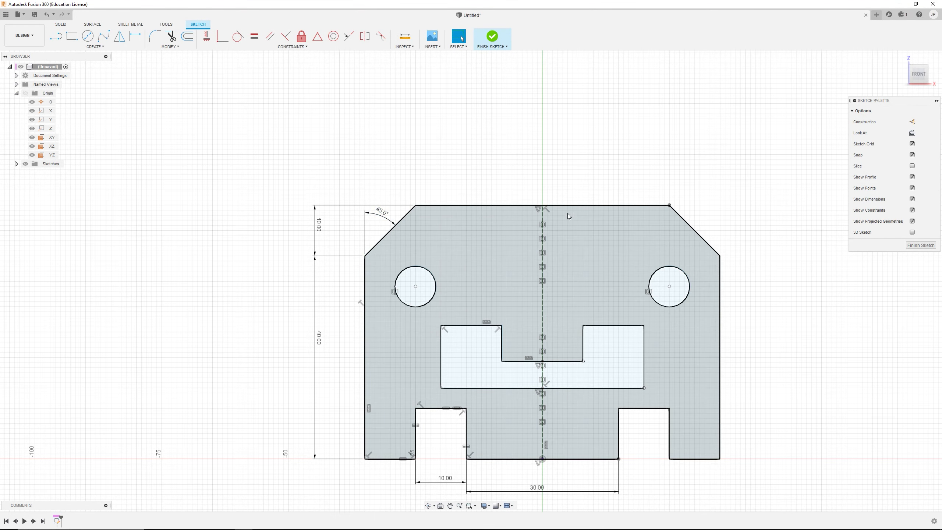
Constrain the left circle's centre to be level with the angled edge's lower corner and vertically aligned with its upper corner
{"action": "scroll", "coordinate": [444, 290], "scroll_direction": "up", "scroll_amount": 1}
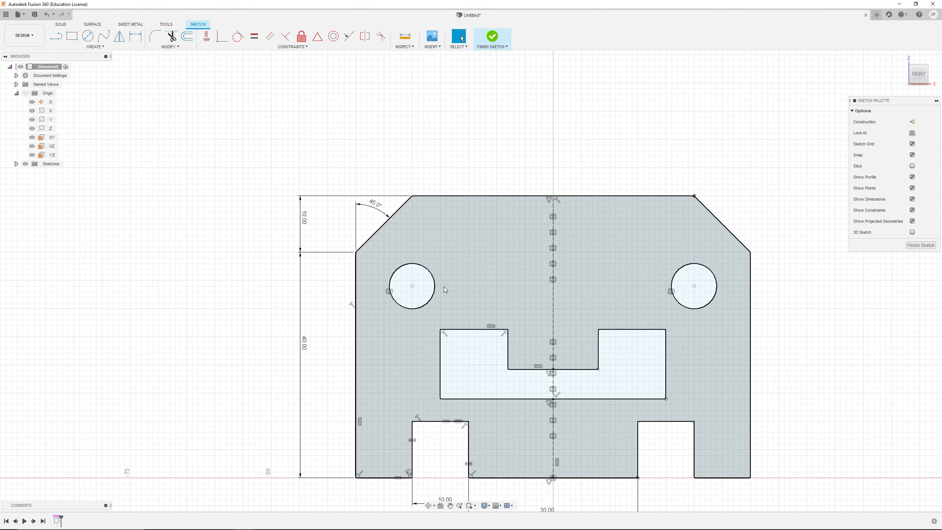
{"action": "left_click_drag", "start_coordinate": [413, 288], "coordinate": [418, 258]}
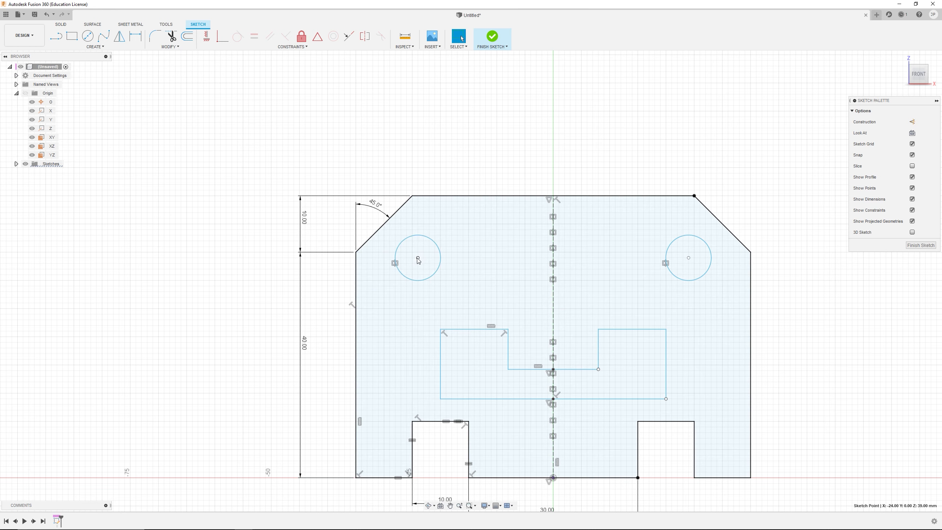
{"action": "left_click_drag", "start_coordinate": [417, 259], "coordinate": [419, 259]}
{"action": "left_click", "coordinate": [418, 258], "text": "shift"}
{"action": "left_click", "coordinate": [207, 37]}
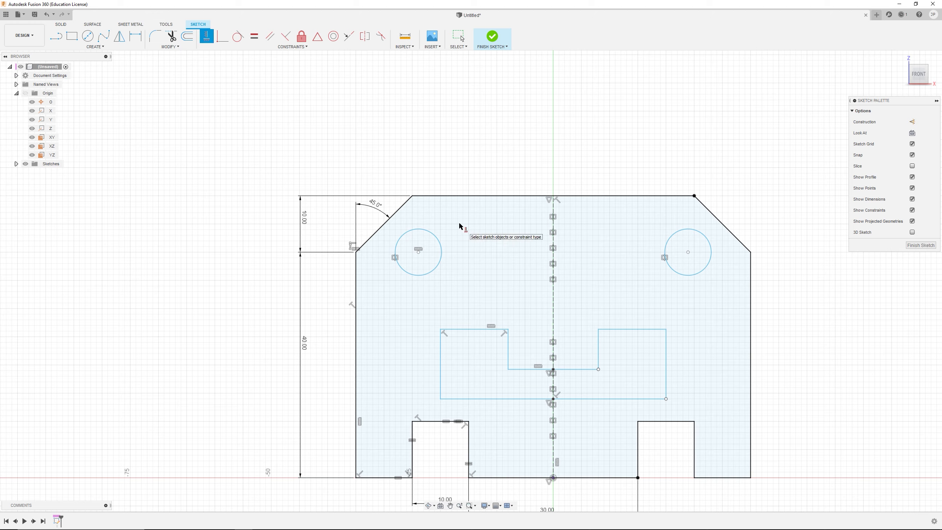
{"action": "key", "text": "Escape"}
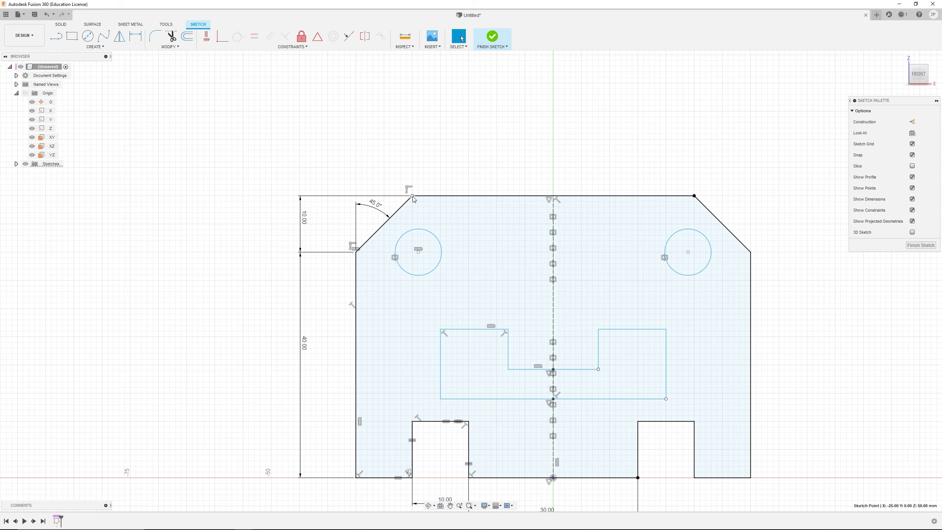
{"action": "left_click", "coordinate": [419, 253], "text": "shift"}
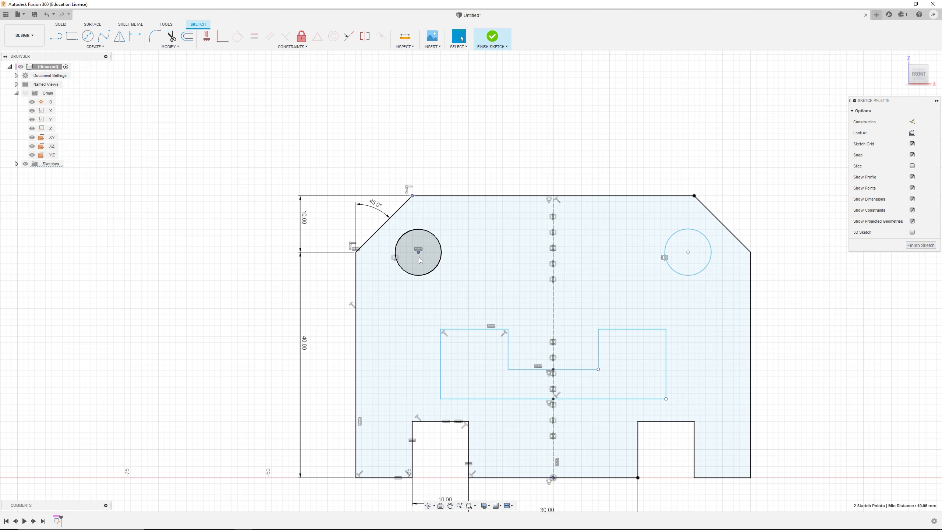
{"action": "left_click", "coordinate": [207, 37]}
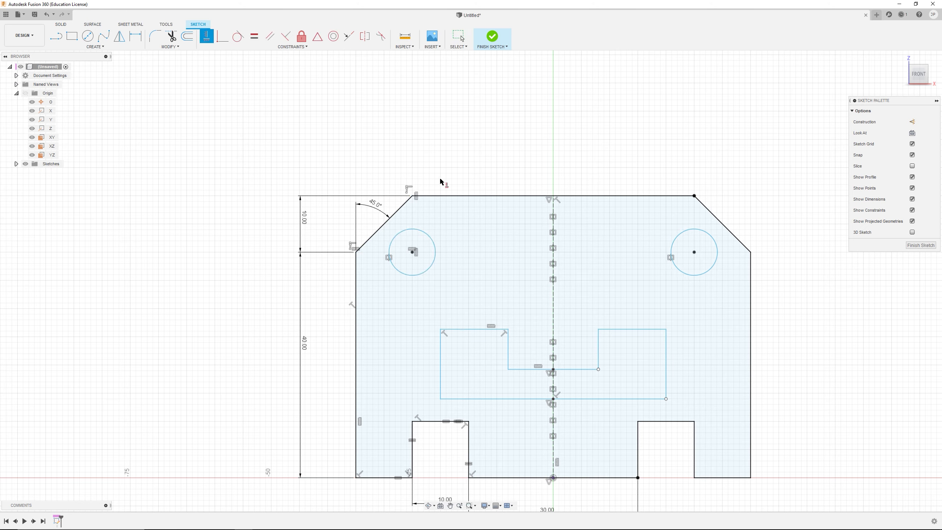
Dimension the left circle and set its diameter to 10 mm
{"action": "left_click", "coordinate": [136, 36]}
{"action": "left_click", "coordinate": [428, 236]}
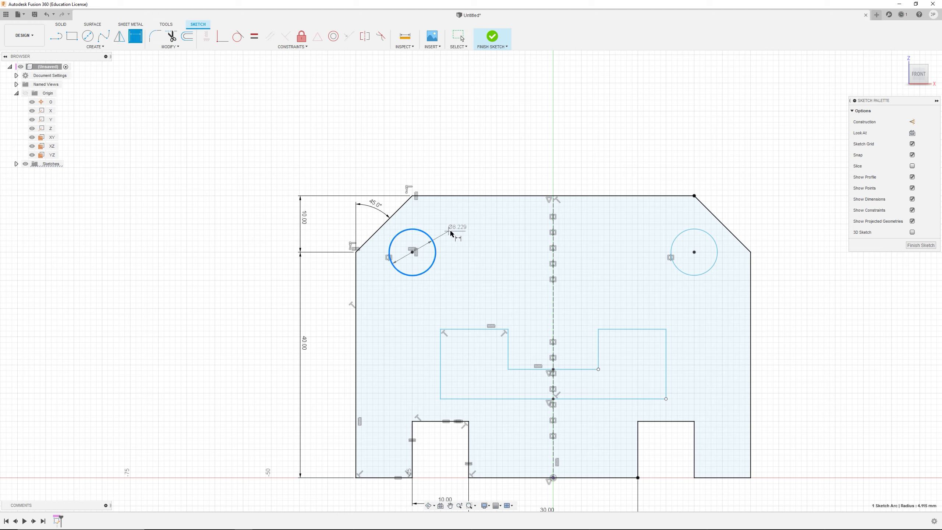
{"action": "left_click", "coordinate": [455, 222]}
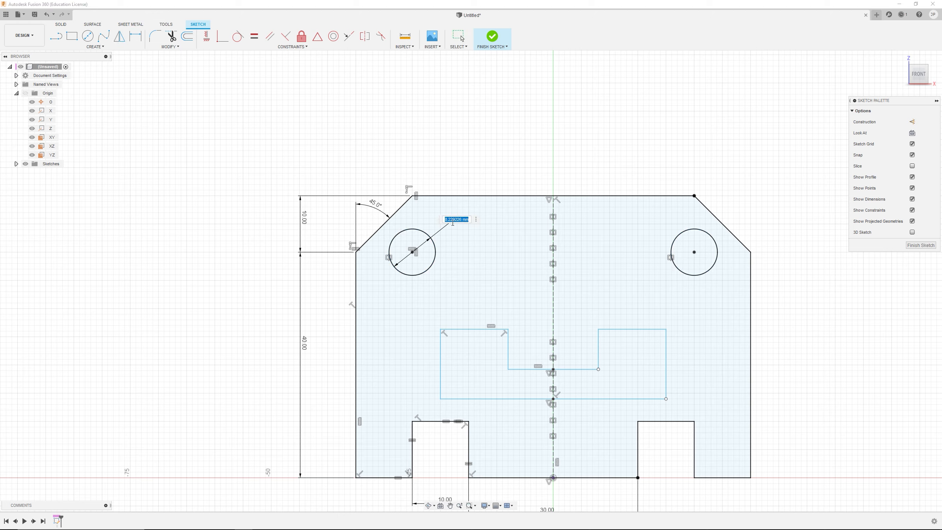
{"action": "type", "text": "10"}
{"action": "key", "text": "Return"}
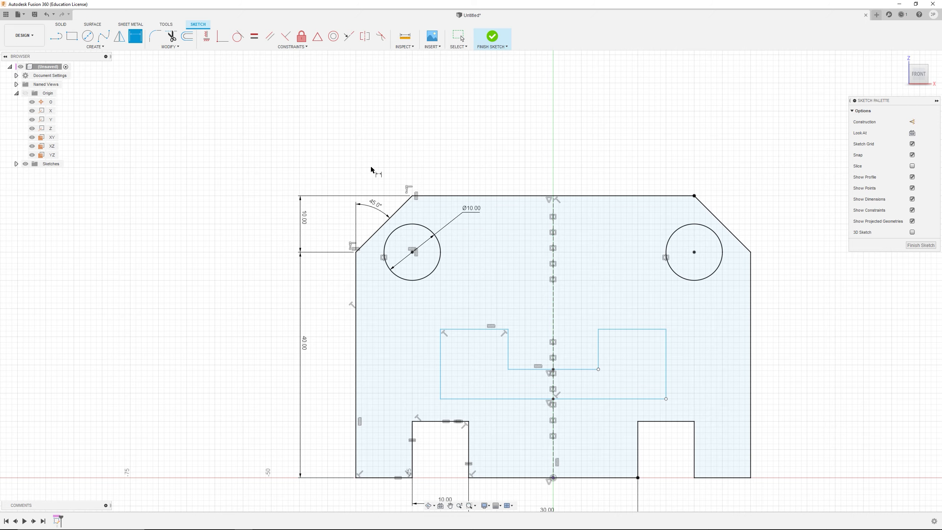
{"action": "scroll", "coordinate": [599, 207], "scroll_direction": "down", "scroll_amount": 2}
{"action": "scroll", "coordinate": [566, 258], "scroll_direction": "up", "scroll_amount": 1}
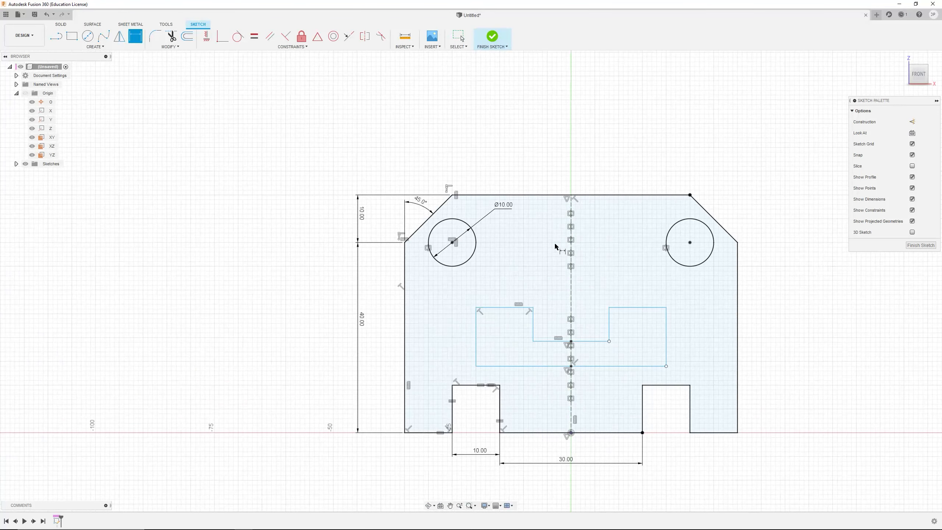
Move the left circle's diameter label slightly closer to the circle
{"action": "key", "text": "Escape"}
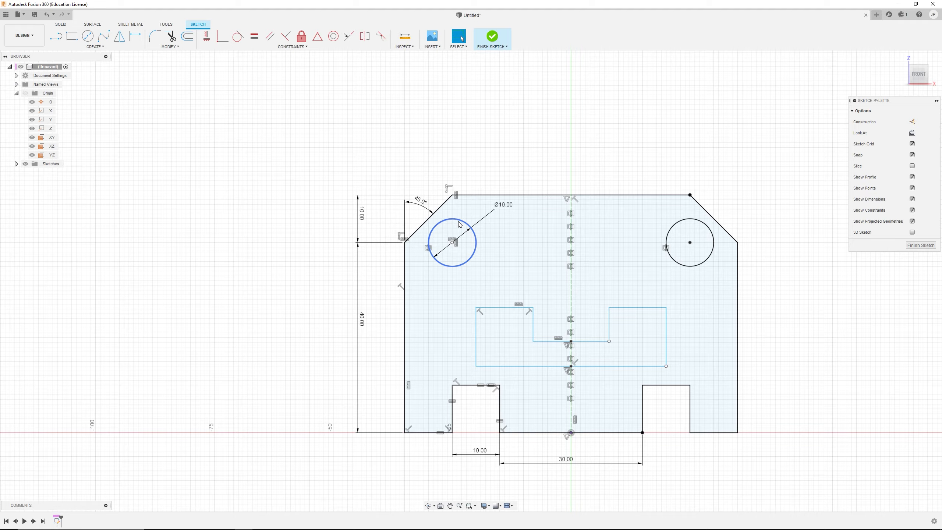
{"action": "scroll", "coordinate": [459, 224], "scroll_direction": "up", "scroll_amount": 1}
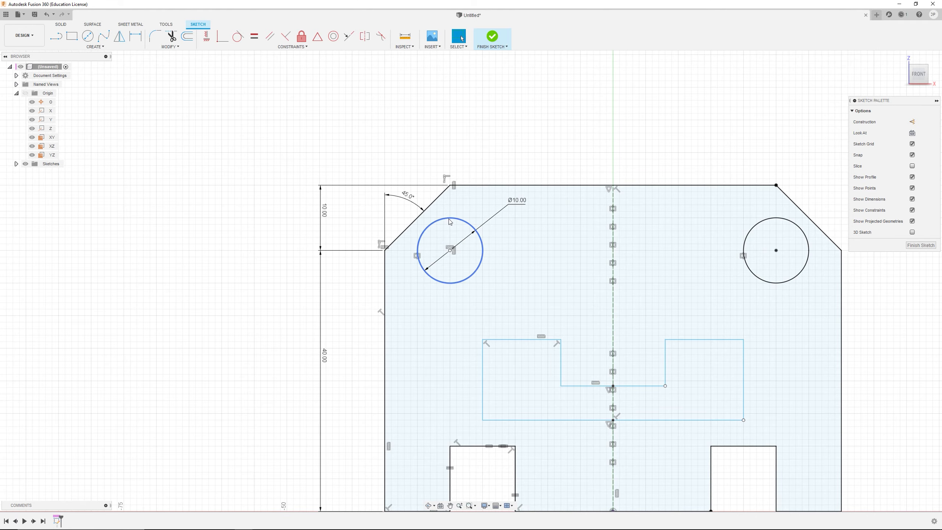
{"action": "scroll", "coordinate": [428, 215], "scroll_direction": "up", "scroll_amount": 1}
{"action": "left_click_drag", "start_coordinate": [518, 206], "coordinate": [503, 209]}
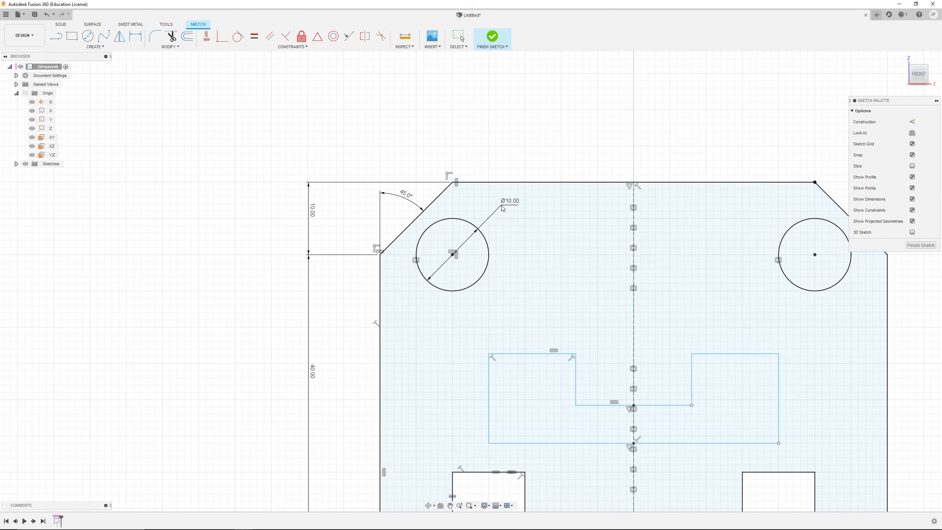
{"action": "left_click", "coordinate": [441, 221]}
{"action": "key", "text": "Escape"}
{"action": "left_click", "coordinate": [416, 257]}
{"action": "key", "text": "Escape"}
{"action": "scroll", "coordinate": [705, 383], "scroll_direction": "down", "scroll_amount": 5}
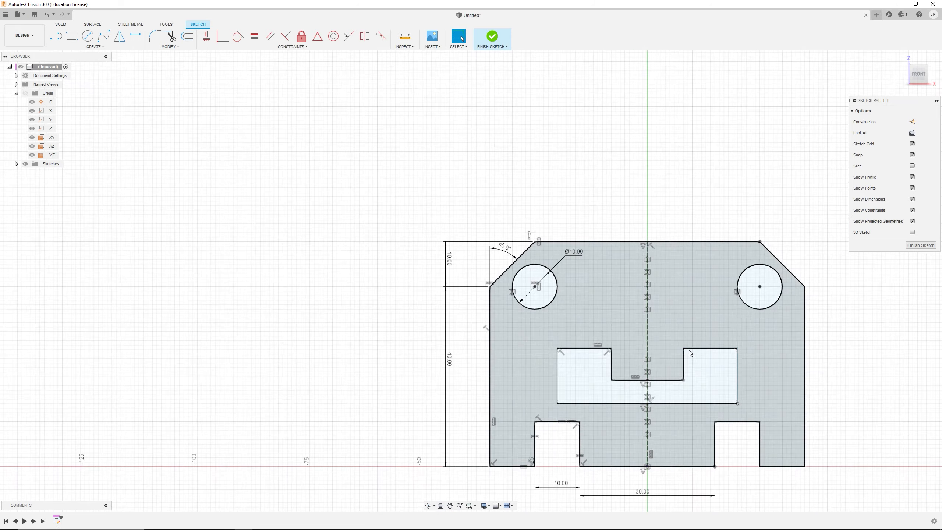
Apply an Equal constraint between the U-shaped cutout's recessed middle edge and the left notch's top edge
{"action": "scroll", "coordinate": [786, 411], "scroll_direction": "up", "scroll_amount": 3}
{"action": "scroll", "coordinate": [656, 398], "scroll_direction": "up", "scroll_amount": 1}
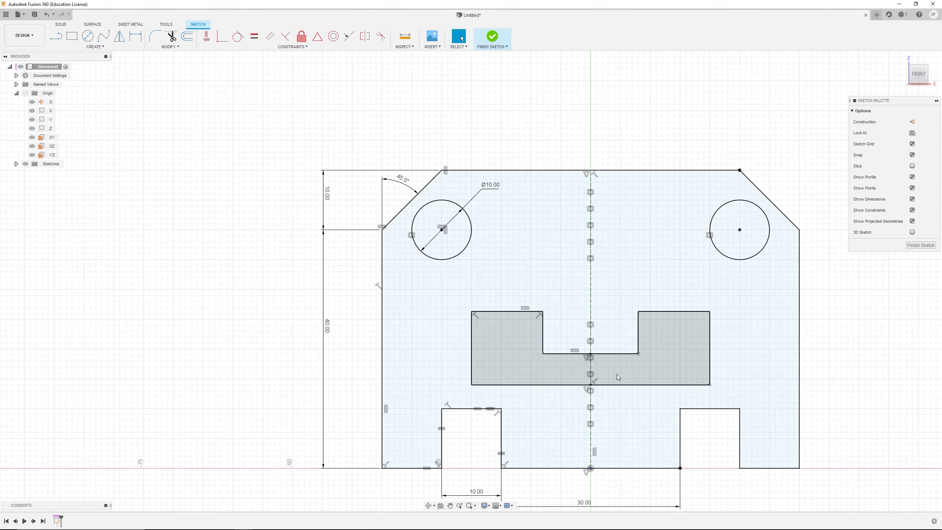
{"action": "left_click", "coordinate": [571, 355]}
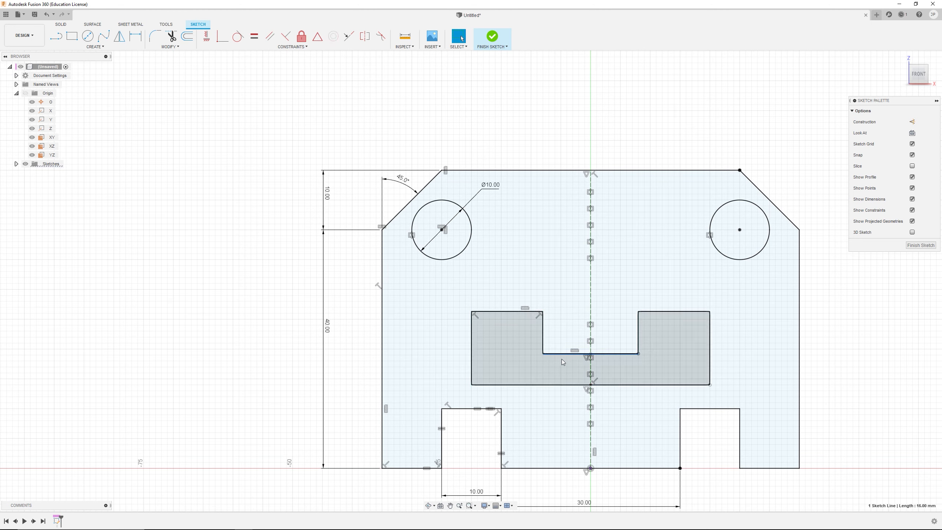
{"action": "left_click", "coordinate": [465, 409], "text": "shift"}
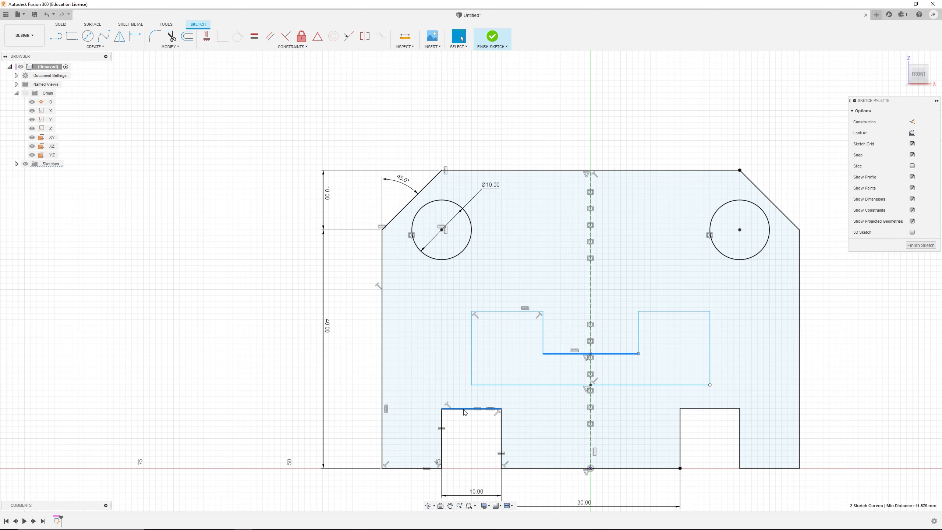
{"action": "left_click", "coordinate": [255, 38]}
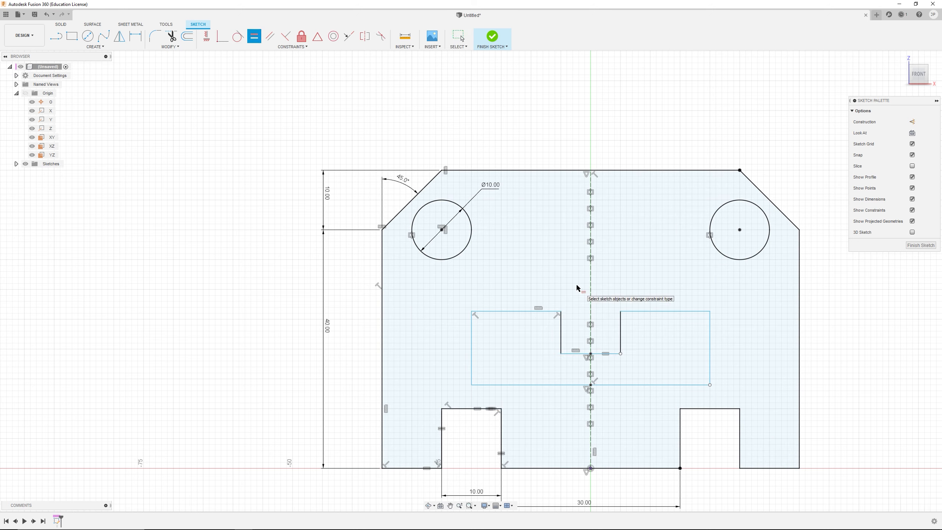
{"action": "key", "text": "Escape"}
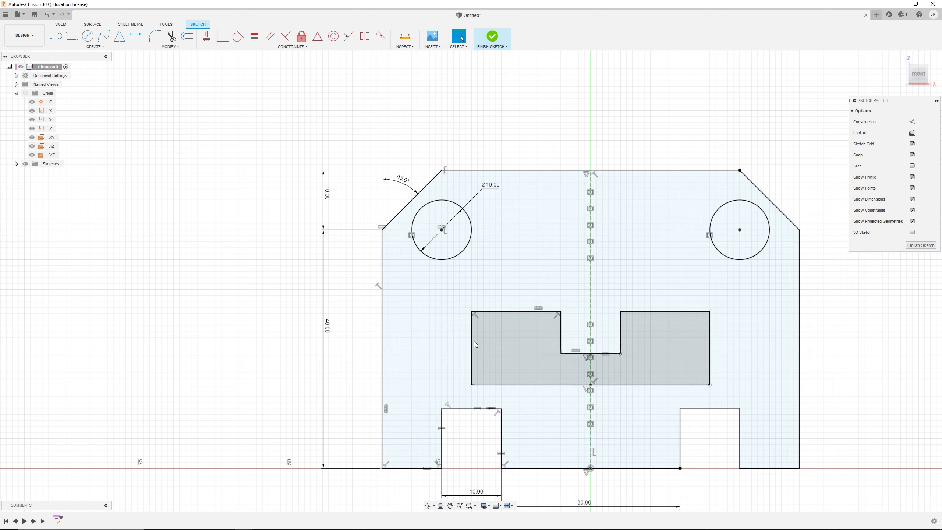
Make the U-shaped cutout's outer left edge equal in length to the left notch's top edge
{"action": "left_click", "coordinate": [463, 409], "text": "shift"}
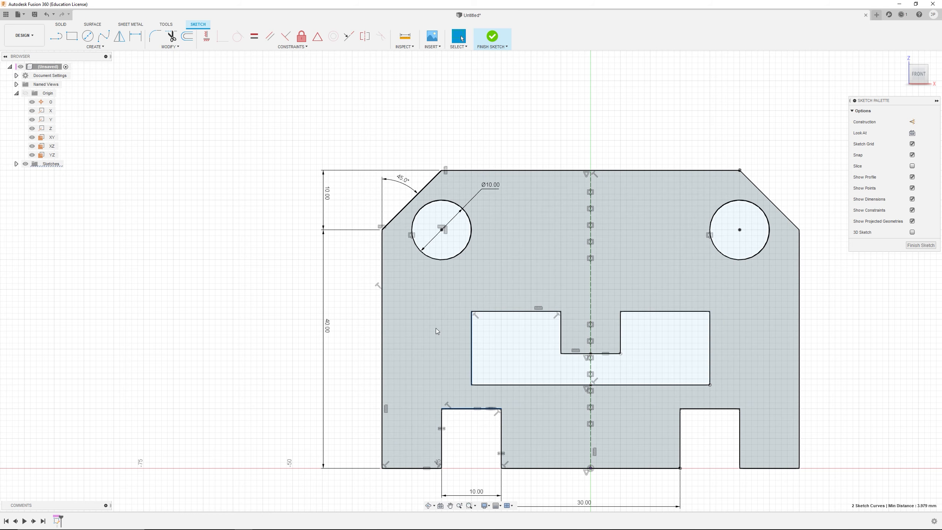
{"action": "left_click", "coordinate": [255, 38]}
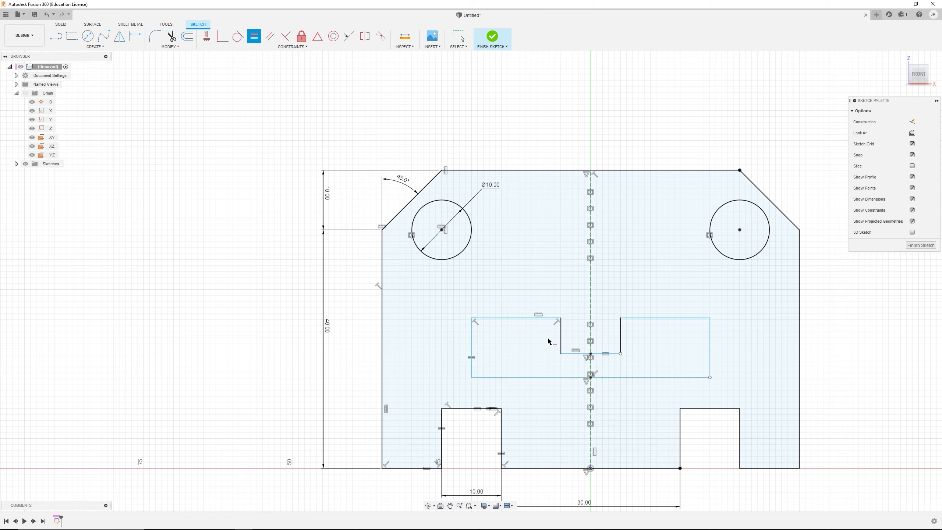
{"action": "key", "text": "Escape"}
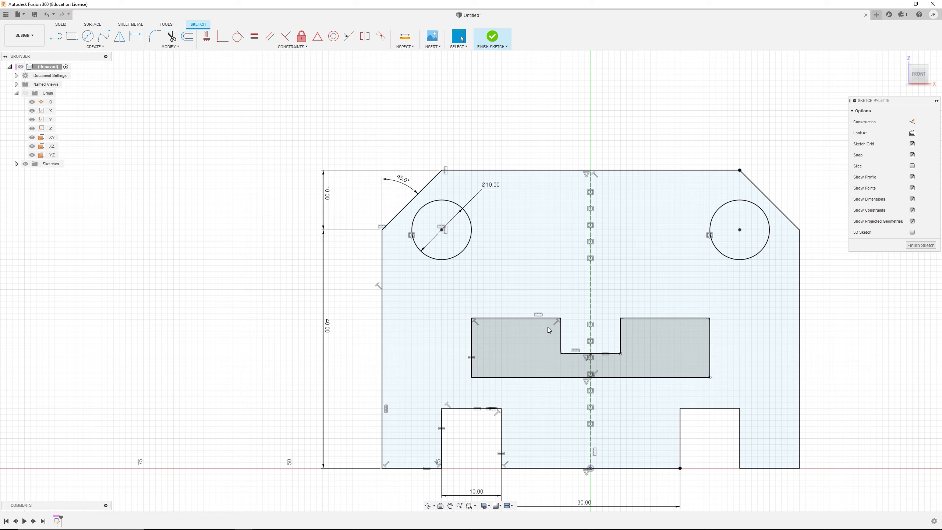
Apply an Equal constraint between the U-shaped cutout's upper left horizontal edge and the left notch's top edge
{"action": "left_click", "coordinate": [534, 318]}
{"action": "left_click", "coordinate": [465, 409], "text": "shift"}
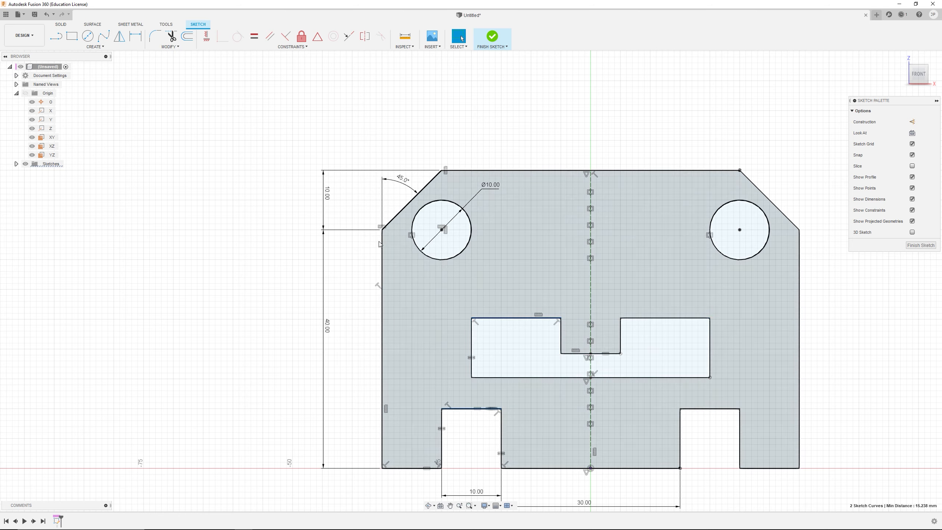
{"action": "left_click", "coordinate": [255, 37]}
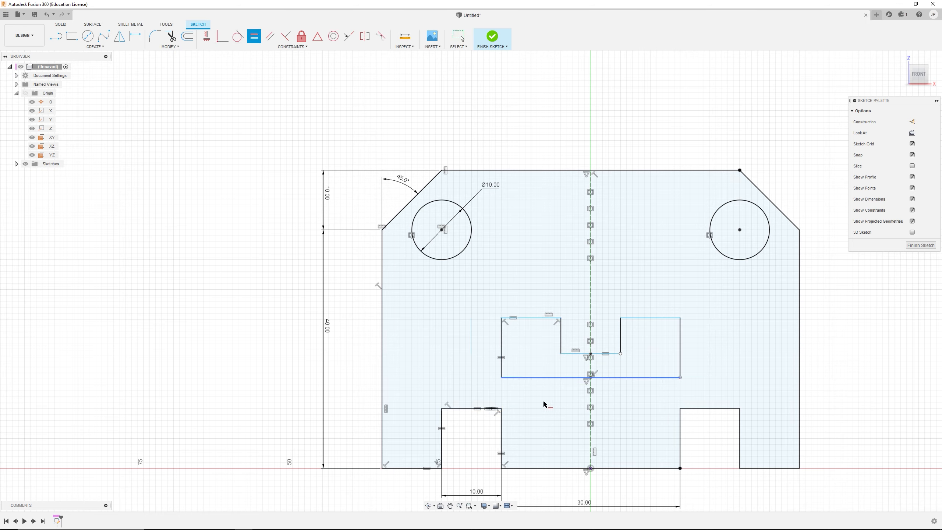
{"action": "key", "text": "Escape"}
Move the left notch's width dimension closer to the plate's bottom edge
{"action": "scroll", "coordinate": [531, 441], "scroll_direction": "down", "scroll_amount": 1}
{"action": "scroll", "coordinate": [532, 440], "scroll_direction": "up", "scroll_amount": 3}
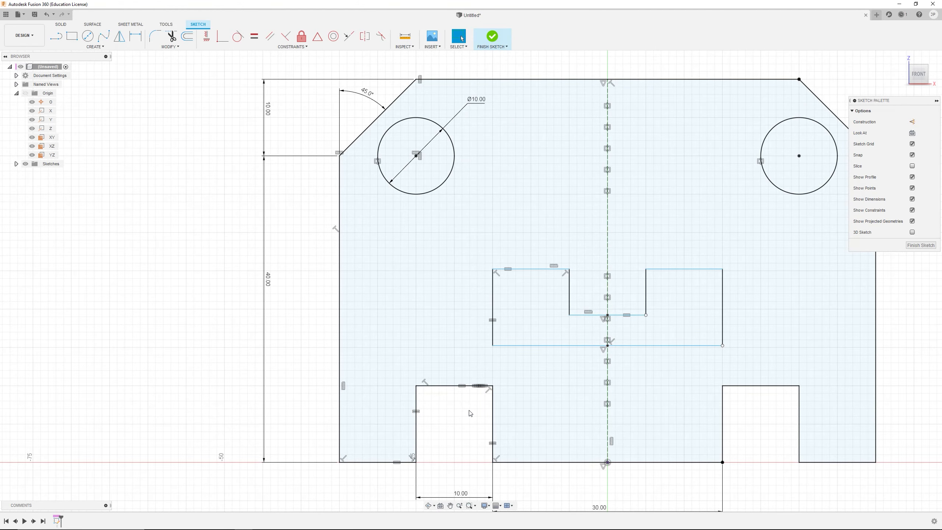
{"action": "scroll", "coordinate": [468, 464], "scroll_direction": "down", "scroll_amount": 2}
{"action": "scroll", "coordinate": [467, 488], "scroll_direction": "up", "scroll_amount": 2}
{"action": "mouse_move", "coordinate": [467, 488]}
{"action": "left_mouse_down"}
{"action": "mouse_move", "coordinate": [467, 458]}
{"action": "mouse_move", "coordinate": [466, 479]}
{"action": "left_mouse_up"}
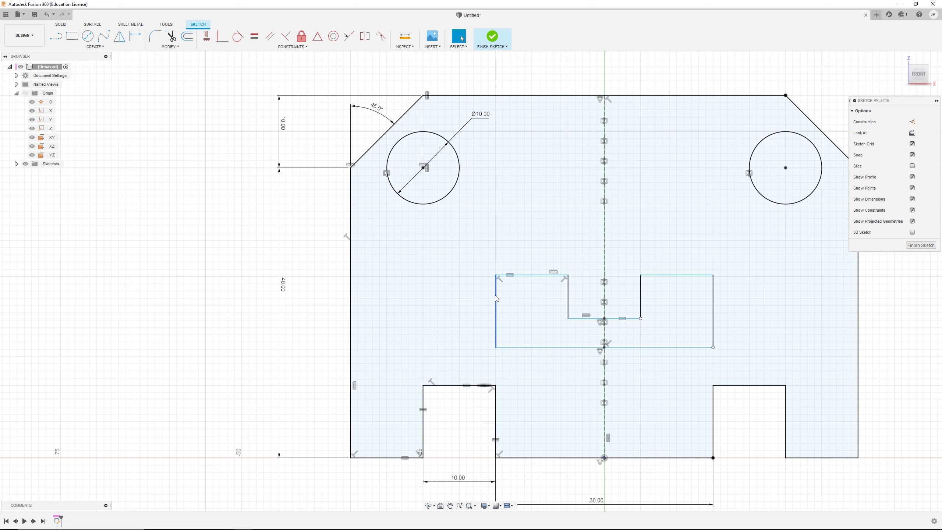
Apply an Equal constraint between the U-shaped cutout's outer left edge and its upper left horizontal edge
{"action": "left_click", "coordinate": [496, 299]}
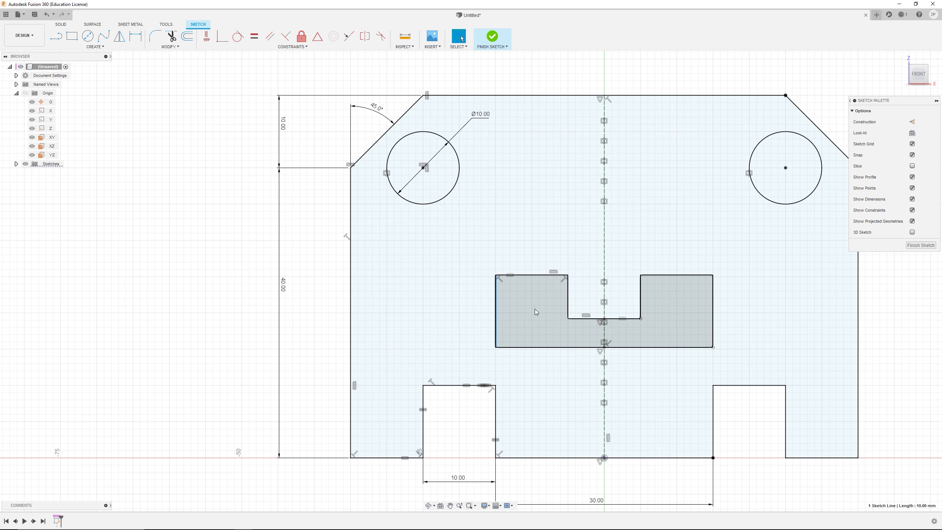
{"action": "left_click", "coordinate": [548, 278], "text": "shift"}
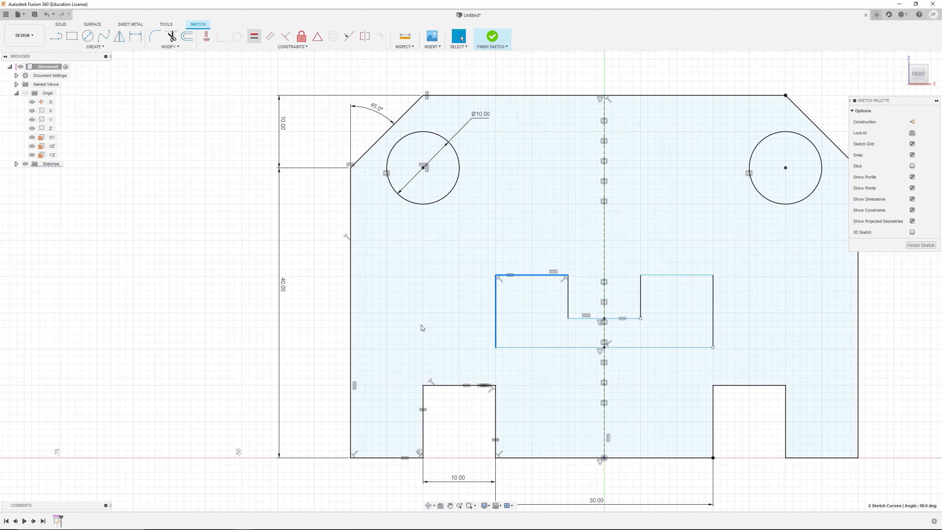
{"action": "key", "text": "Escape"}
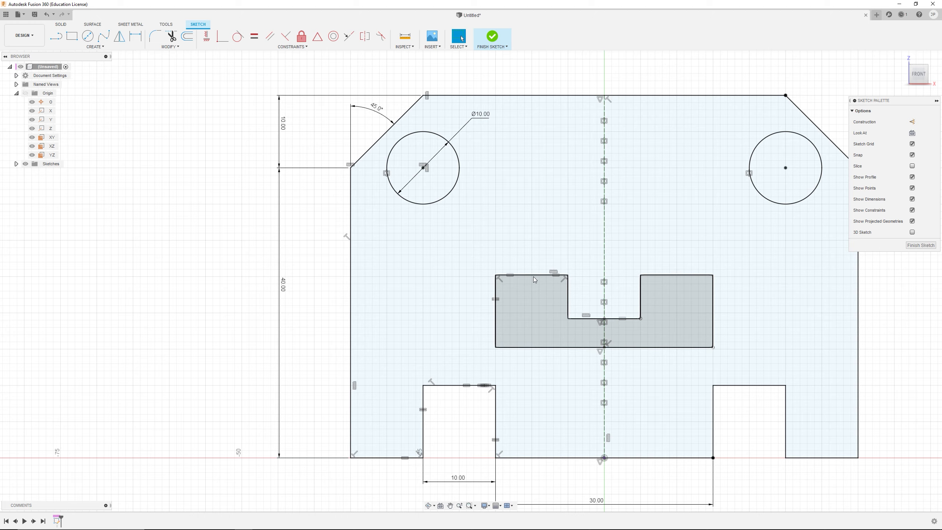
Delete the cutout's upper left horizontal edge, and undo both the deletion and the last Equal constraint
{"action": "left_click", "coordinate": [536, 276]}
{"action": "key", "text": "Delete"}
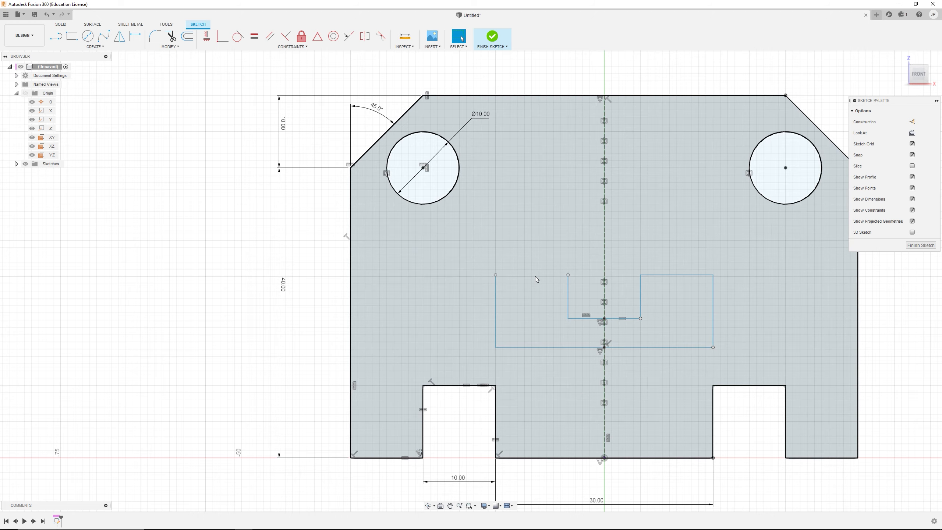
{"action": "left_click", "coordinate": [496, 305]}
{"action": "key", "text": "ctrl+z"}
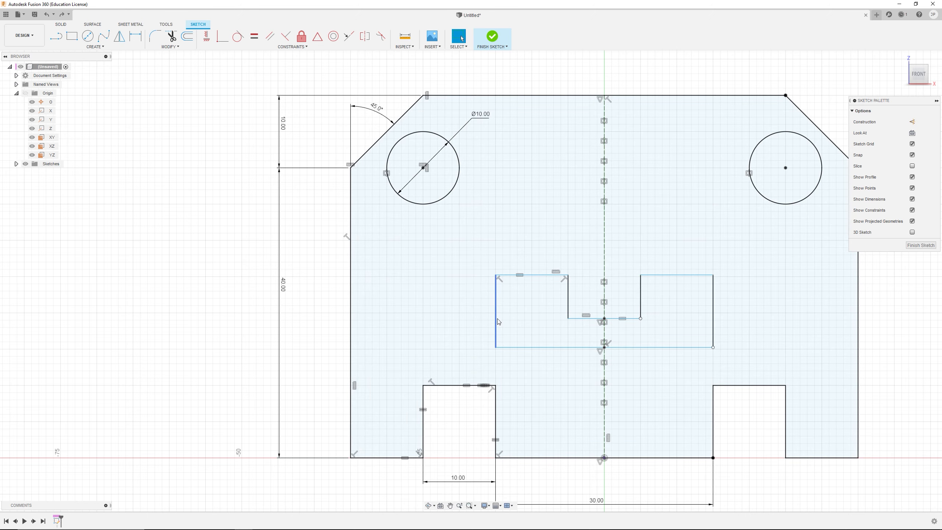
Reapply the Equal constraint between the cutout's outer left edge and the left notch's top edge
{"action": "left_click", "coordinate": [495, 318]}
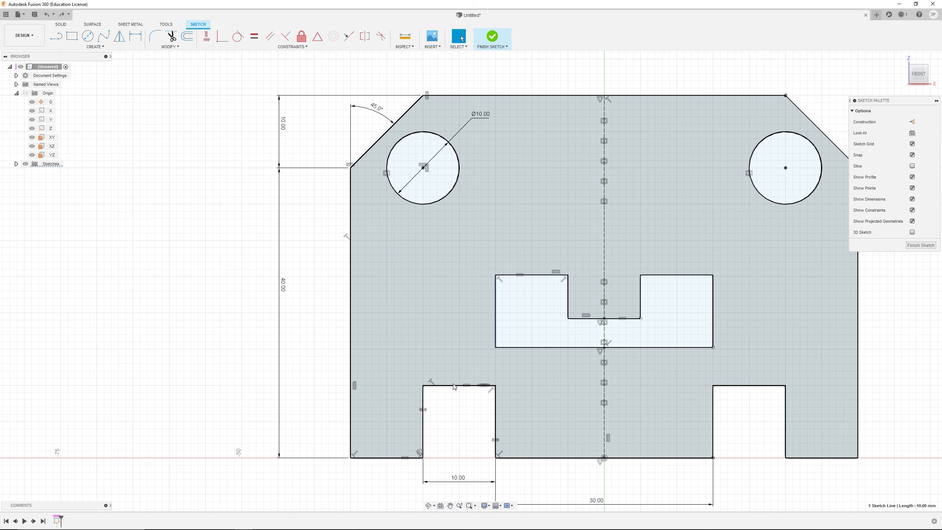
{"action": "left_click", "coordinate": [454, 387], "text": "shift"}
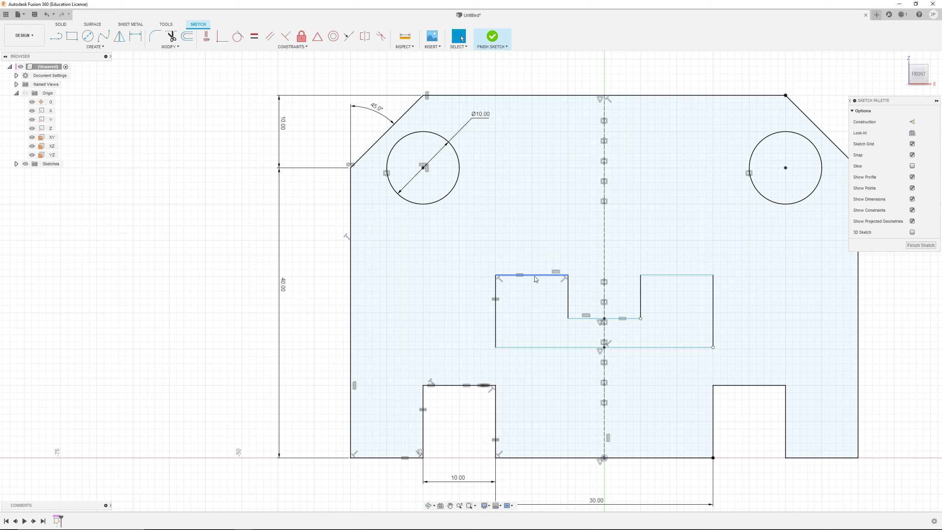
Delete the cutout's upper left horizontal edge and undo the deletion
{"action": "left_click", "coordinate": [534, 276]}
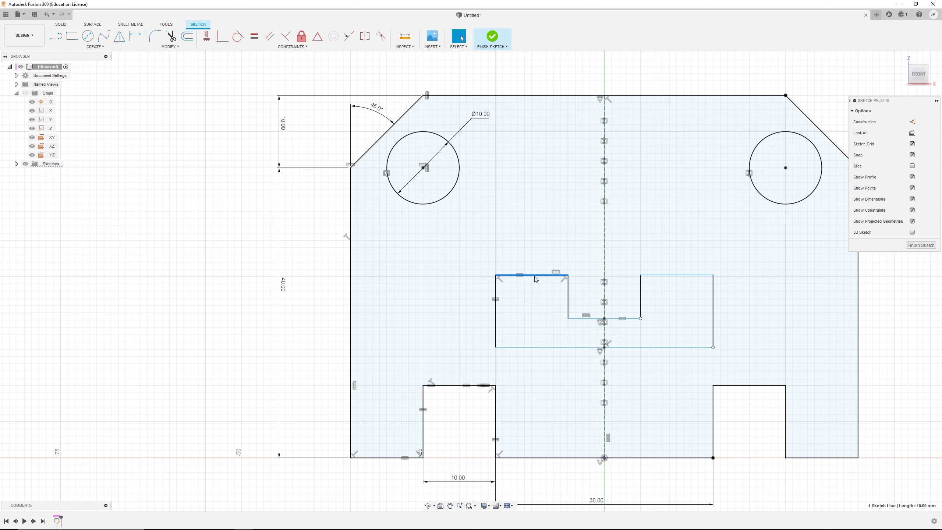
{"action": "key", "text": "Delete"}
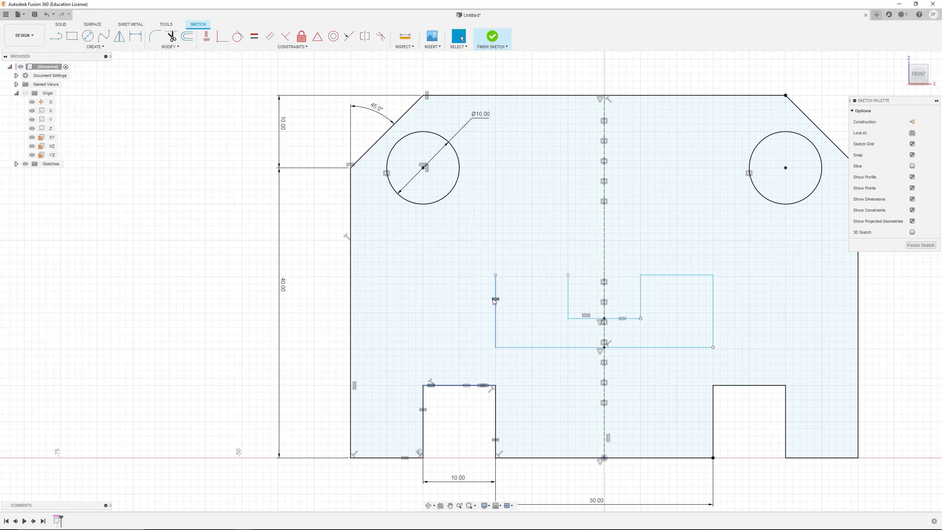
{"action": "key", "text": "ctrl+z"}
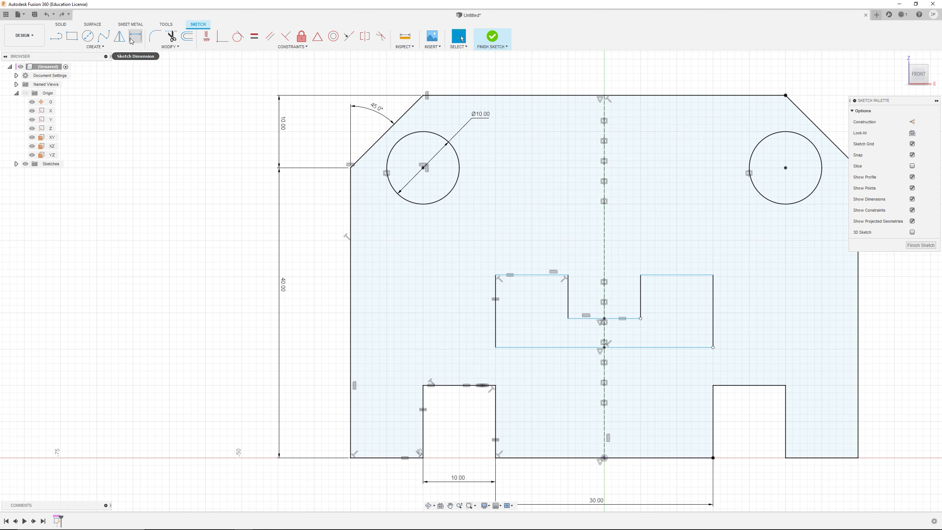
Test the linked edges by setting the left notch's width to 12 mm and returning it to 10 mm
{"action": "left_click", "coordinate": [131, 41]}
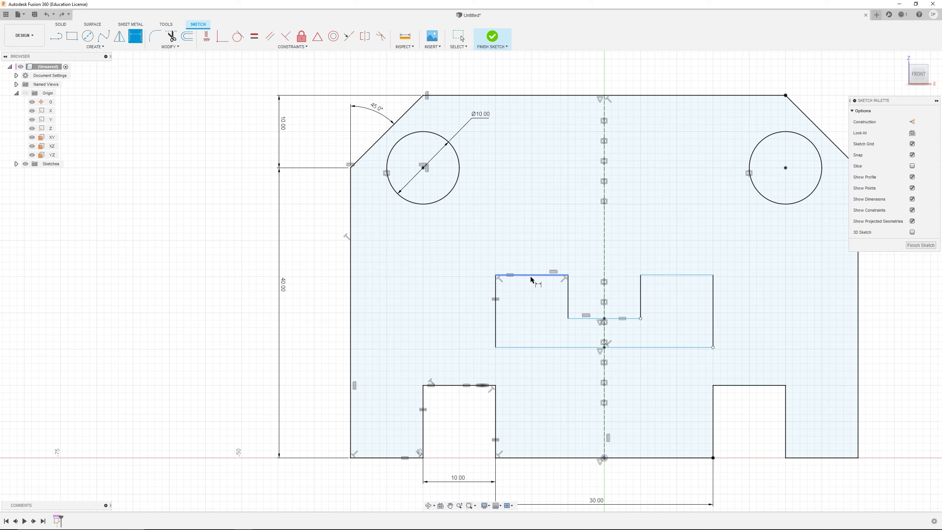
{"action": "key", "text": "Escape"}
{"action": "scroll", "coordinate": [471, 463], "scroll_direction": "down", "scroll_amount": 2}
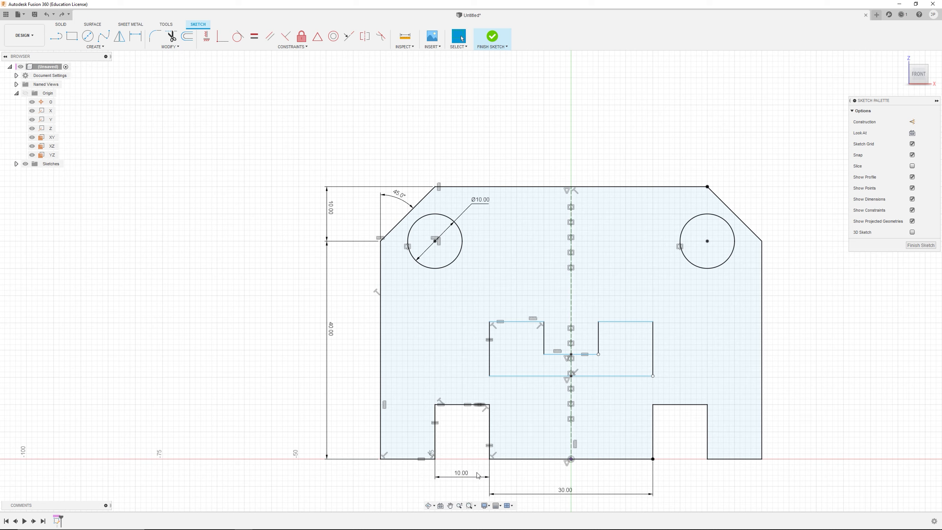
{"action": "double_click", "coordinate": [474, 477]}
{"action": "type", "text": "12"}
{"action": "key", "text": "Return"}
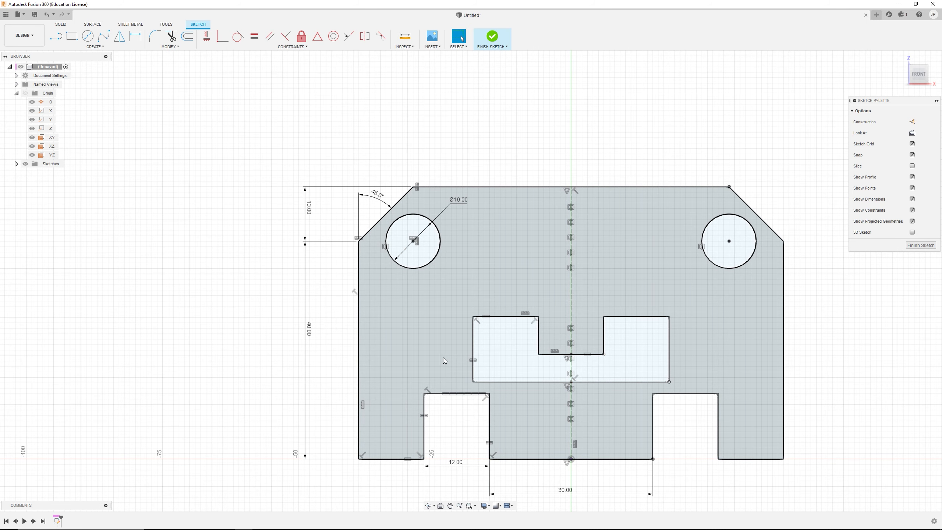
{"action": "double_click", "coordinate": [456, 463]}
{"action": "type", "text": "1"}
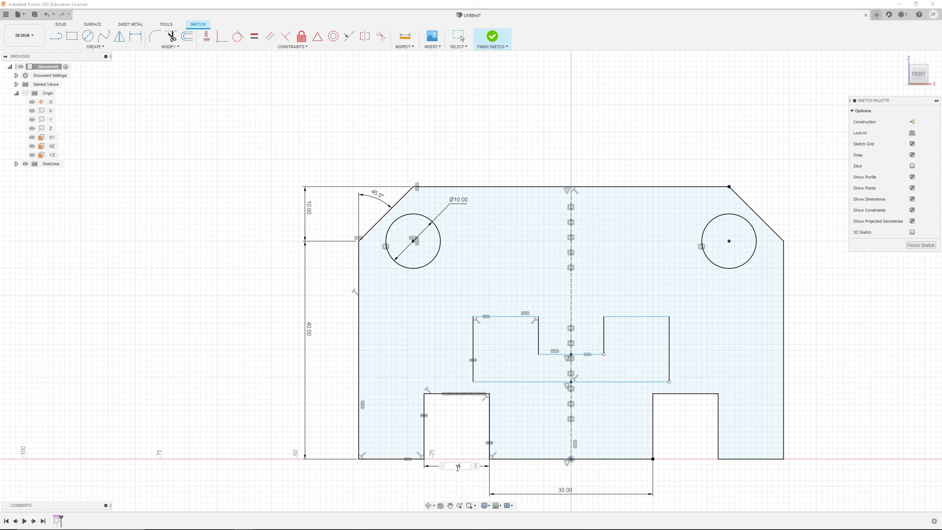
{"action": "type", "text": "0"}
{"action": "key", "text": "Return"}
Dimension the distance between the U-shaped cutout's bottom edge and its recessed middle edge and set it to 5 mm
{"action": "scroll", "coordinate": [564, 436], "scroll_direction": "down", "scroll_amount": 1}
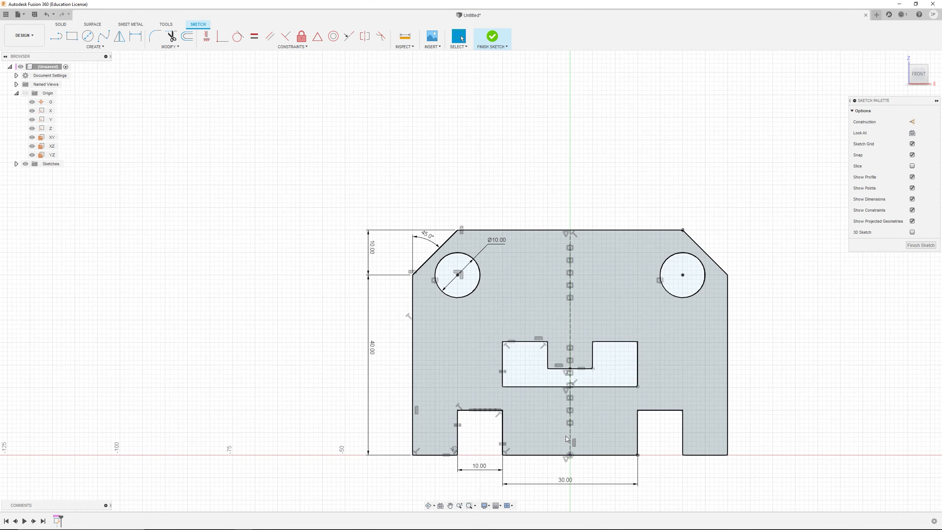
{"action": "scroll", "coordinate": [559, 449], "scroll_direction": "up", "scroll_amount": 2}
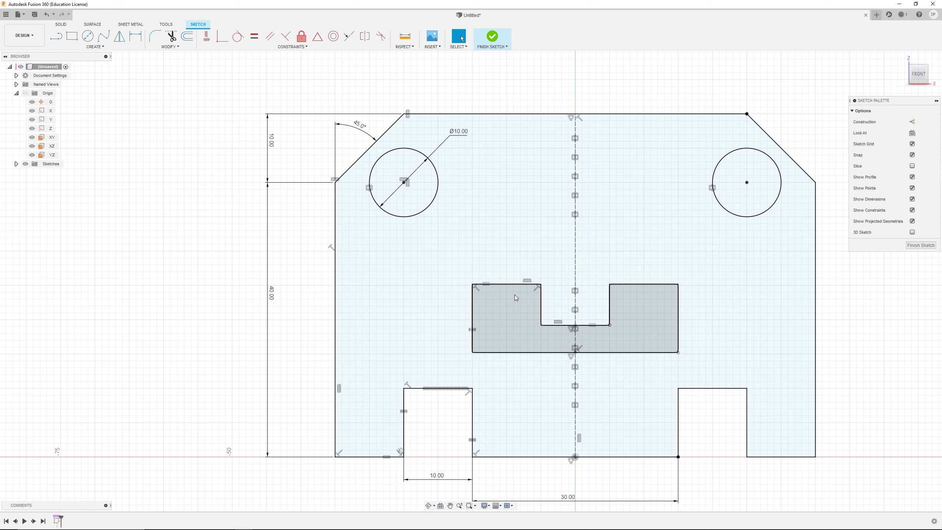
{"action": "key", "text": "Escape"}
{"action": "key", "text": "d"}
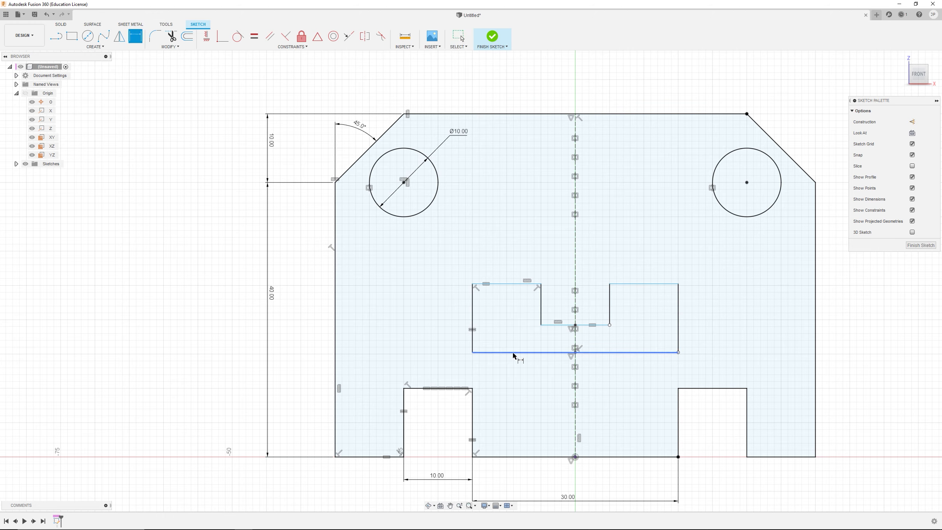
{"action": "left_click", "coordinate": [514, 354]}
{"action": "left_click", "coordinate": [560, 326]}
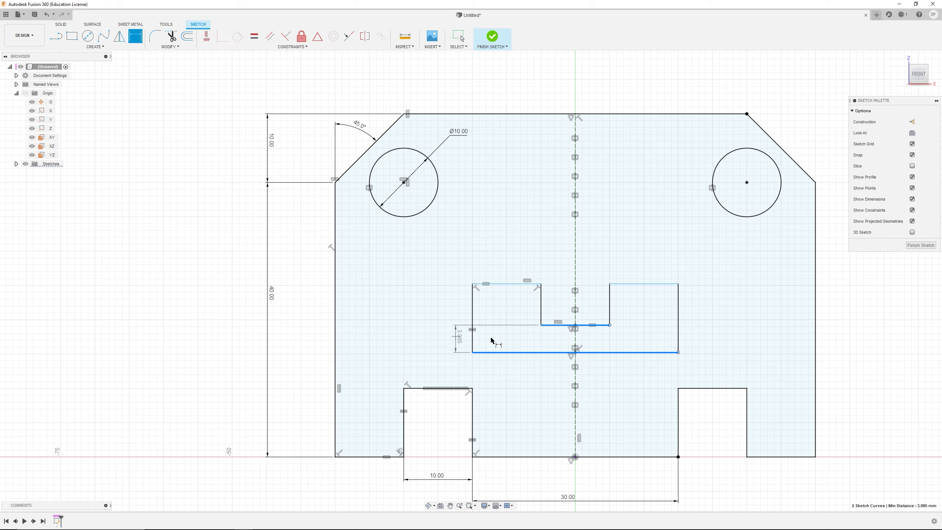
{"action": "left_click", "coordinate": [530, 339]}
{"action": "type", "text": "5"}
{"action": "key", "text": "Return"}
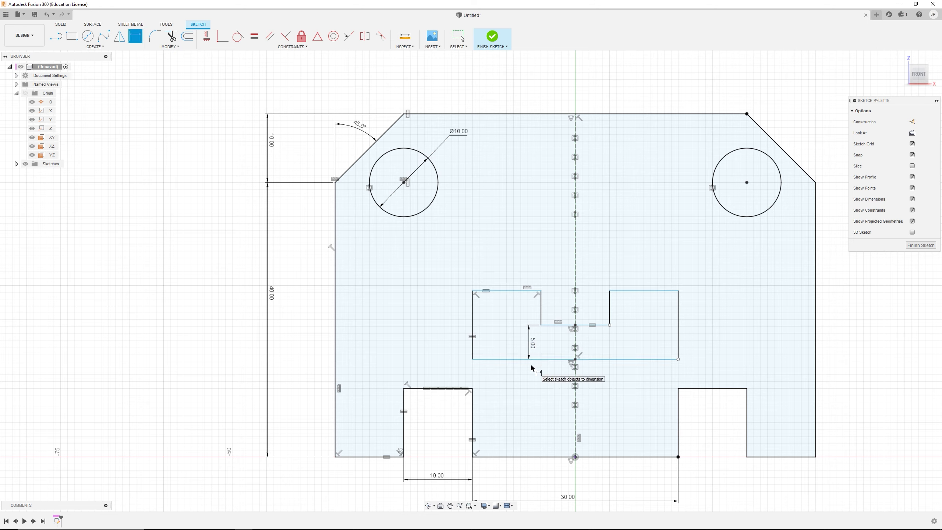
Dimension the distance between the U-shaped cutout's bottom edge and the plate's bottom edge as 15 mm, placing the dimension outside the plate
{"action": "key", "text": "Escape"}
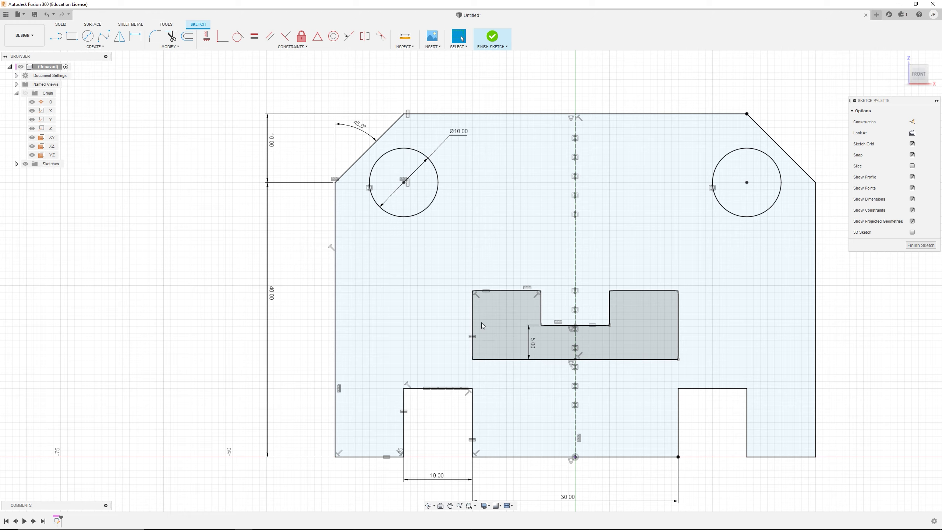
{"action": "key", "text": "d"}
{"action": "left_click", "coordinate": [518, 358]}
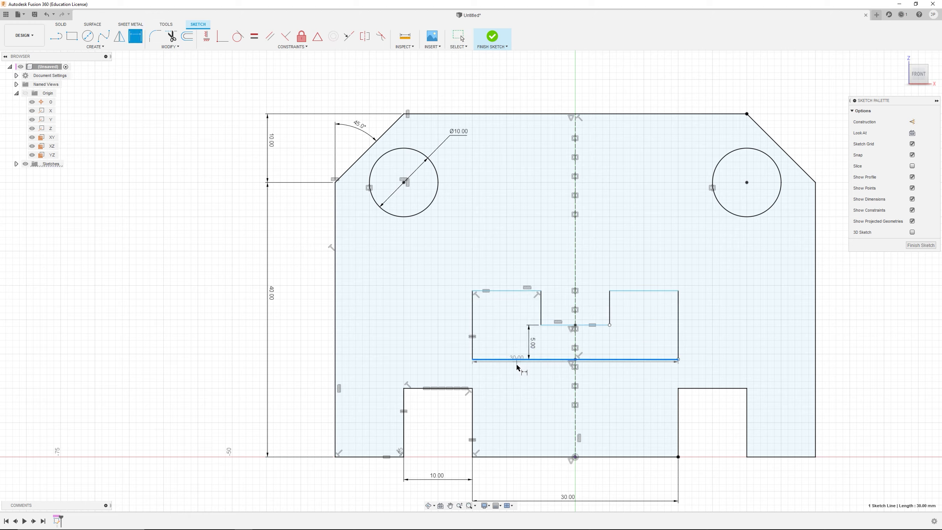
{"action": "left_click", "coordinate": [528, 456]}
{"action": "left_click", "coordinate": [669, 424]}
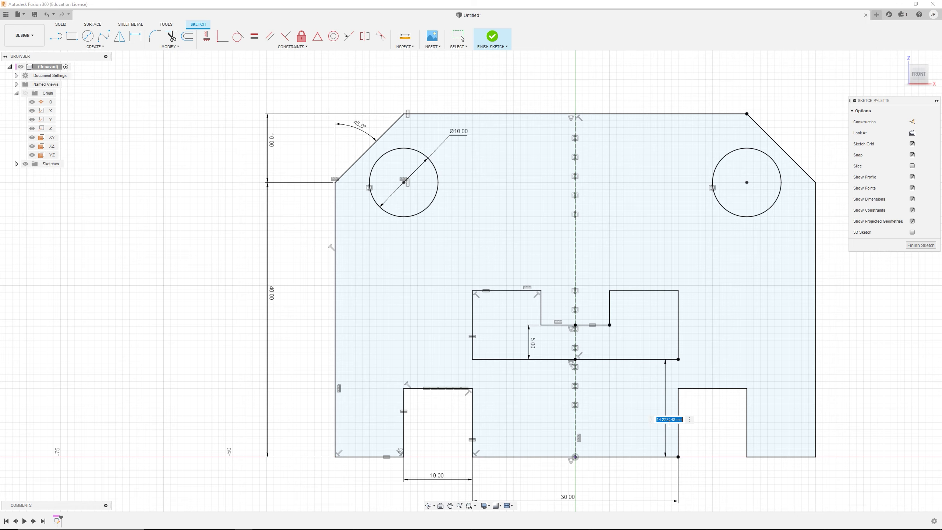
{"action": "type", "text": "15"}
{"action": "key", "text": "Return"}
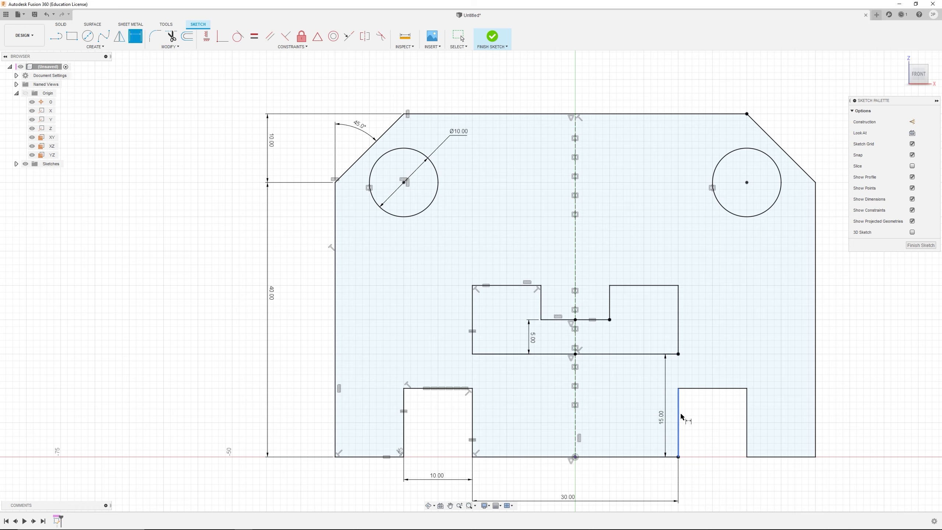
{"action": "left_click_drag", "start_coordinate": [662, 423], "coordinate": [833, 405]}
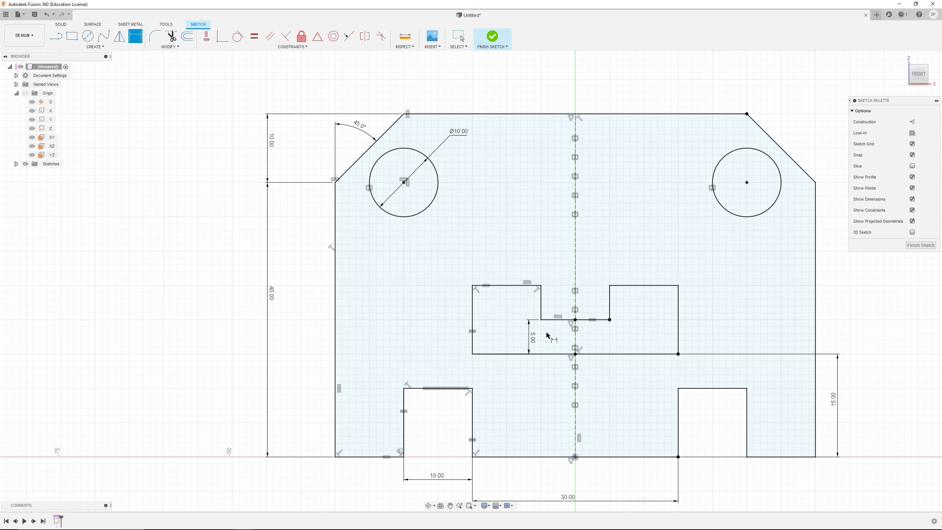
{"action": "key", "text": "Escape"}
{"action": "key", "text": "d"}
{"action": "scroll", "coordinate": [799, 344], "scroll_direction": "down", "scroll_amount": 2}
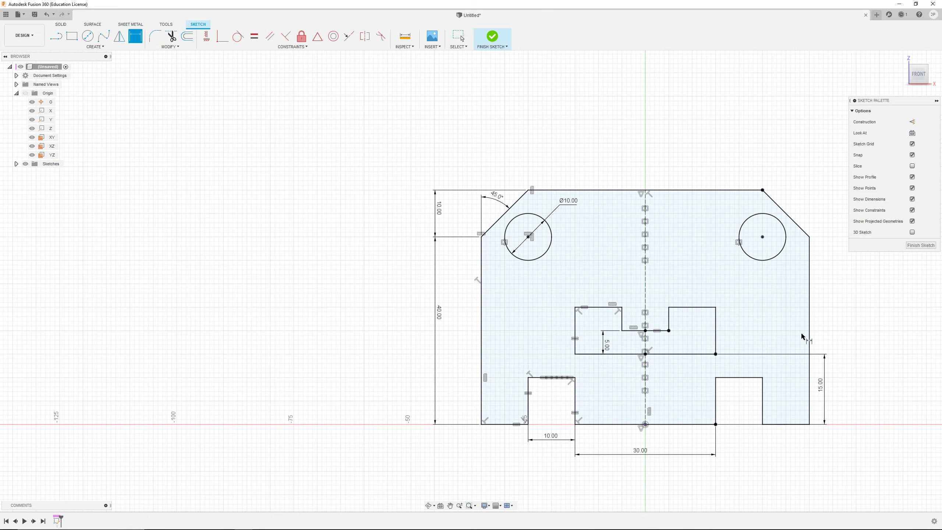
{"action": "key", "text": "l"}
{"action": "key", "text": "Escape"}
{"action": "scroll", "coordinate": [874, 297], "scroll_direction": "up", "scroll_amount": 2}
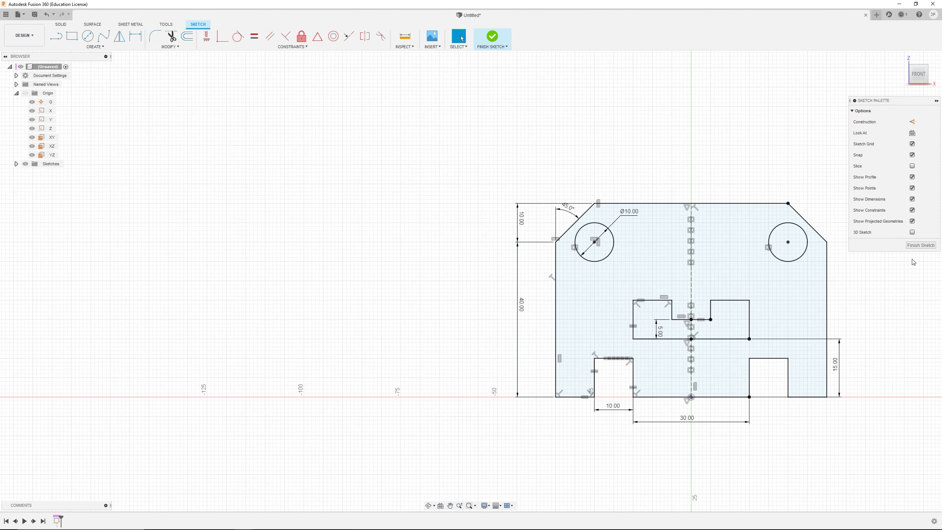
{"action": "scroll", "coordinate": [927, 297], "scroll_direction": "up", "scroll_amount": 2}
{"action": "scroll", "coordinate": [926, 303], "scroll_direction": "down", "scroll_amount": 2}
{"action": "scroll", "coordinate": [924, 308], "scroll_direction": "up", "scroll_amount": 2}
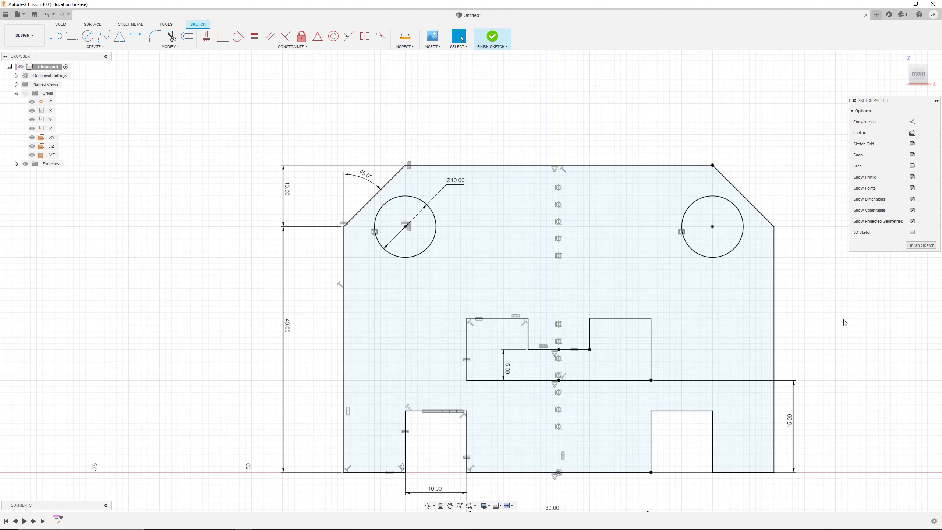
{"action": "scroll", "coordinate": [805, 347], "scroll_direction": "down", "scroll_amount": 1}
{"action": "scroll", "coordinate": [837, 336], "scroll_direction": "up", "scroll_amount": 4}
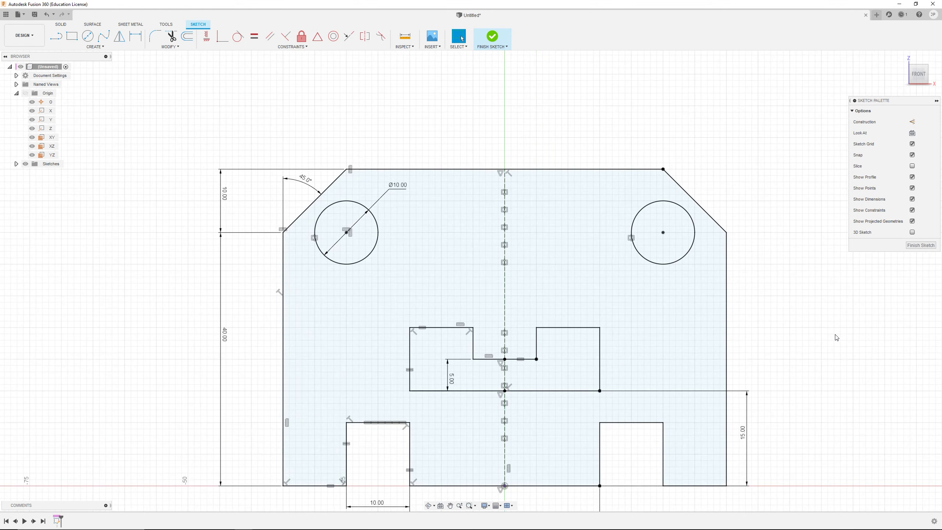
{"action": "scroll", "coordinate": [748, 371], "scroll_direction": "down", "scroll_amount": 5}
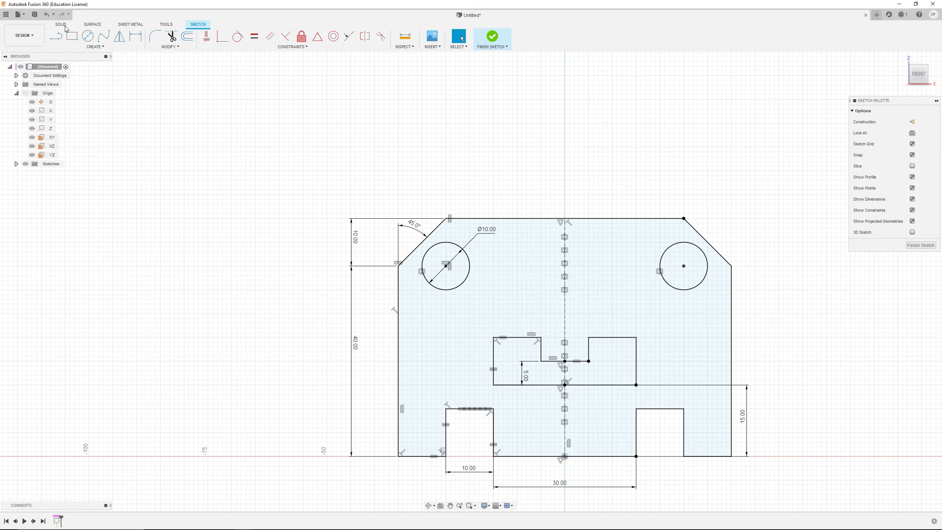
{"action": "scroll", "coordinate": [774, 370], "scroll_direction": "down", "scroll_amount": 2}
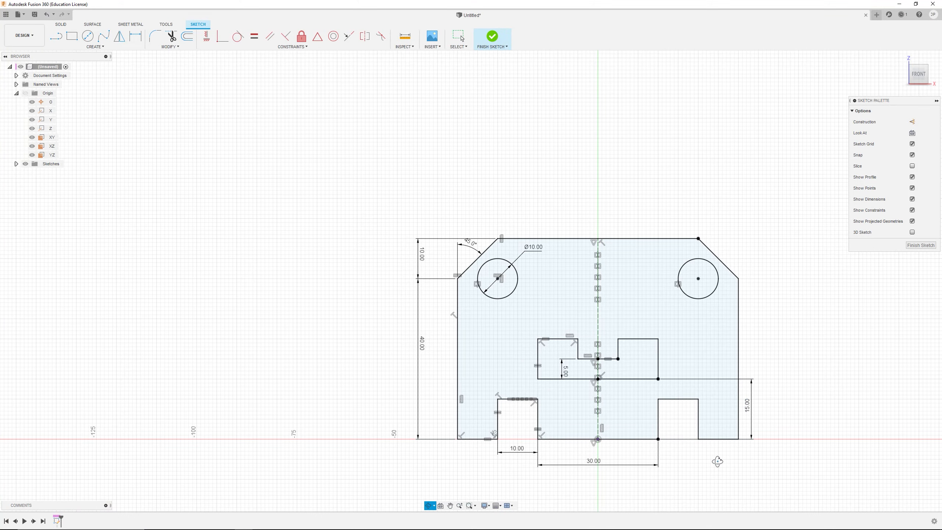
Expand the list of sketches in the browser and finish the plate sketch
{"action": "middle_click_drag", "start_coordinate": [717, 458], "coordinate": [774, 349], "text": "shift"}
{"action": "scroll", "coordinate": [774, 348], "scroll_direction": "down", "scroll_amount": 3}
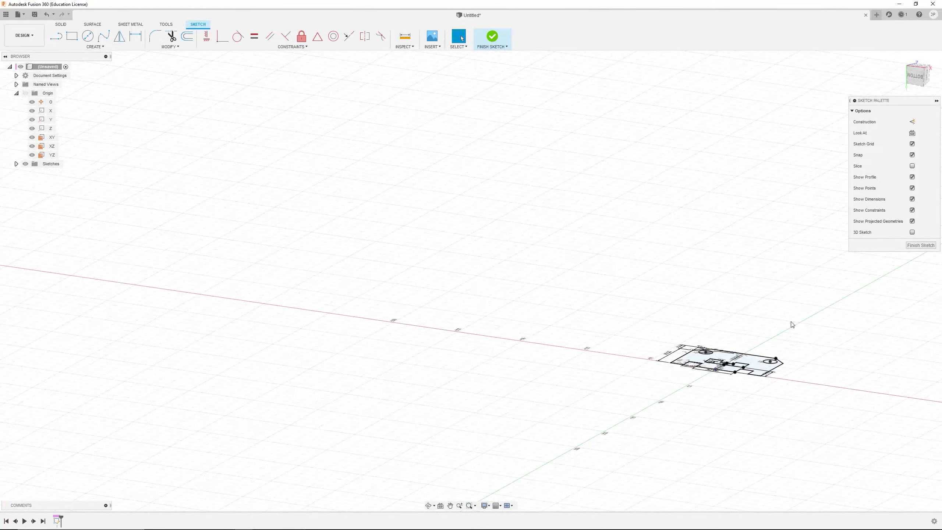
{"action": "middle_click_drag", "start_coordinate": [801, 316], "coordinate": [508, 303]}
{"action": "scroll", "coordinate": [479, 364], "scroll_direction": "up", "scroll_amount": 2}
{"action": "scroll", "coordinate": [479, 365], "scroll_direction": "up", "scroll_amount": 3}
{"action": "mouse_move", "coordinate": [517, 301]}
{"action": "middle_mouse_down", "text": "shift"}
{"action": "mouse_move", "coordinate": [581, 314]}
{"action": "mouse_move", "coordinate": [571, 278]}
{"action": "middle_mouse_up", "text": "shift"}
{"action": "middle_click_drag", "start_coordinate": [572, 278], "coordinate": [558, 288], "text": "shift"}
{"action": "scroll", "coordinate": [558, 290], "scroll_direction": "up", "scroll_amount": 2}
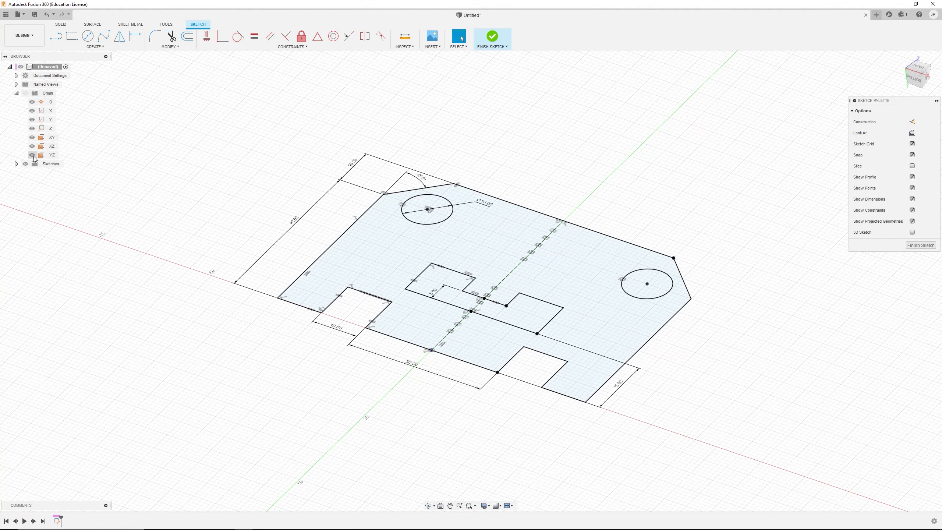
{"action": "left_click", "coordinate": [16, 164]}
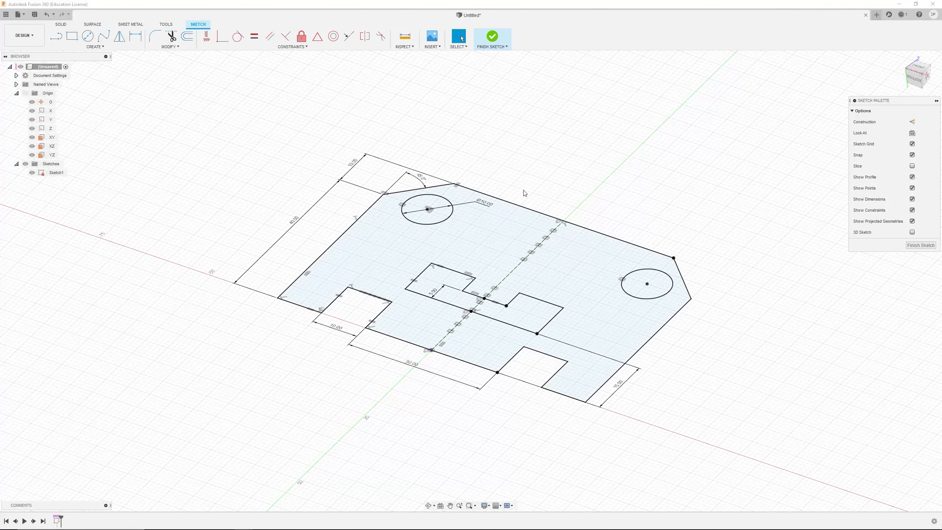
{"action": "scroll", "coordinate": [526, 136], "scroll_direction": "down", "scroll_amount": 1}
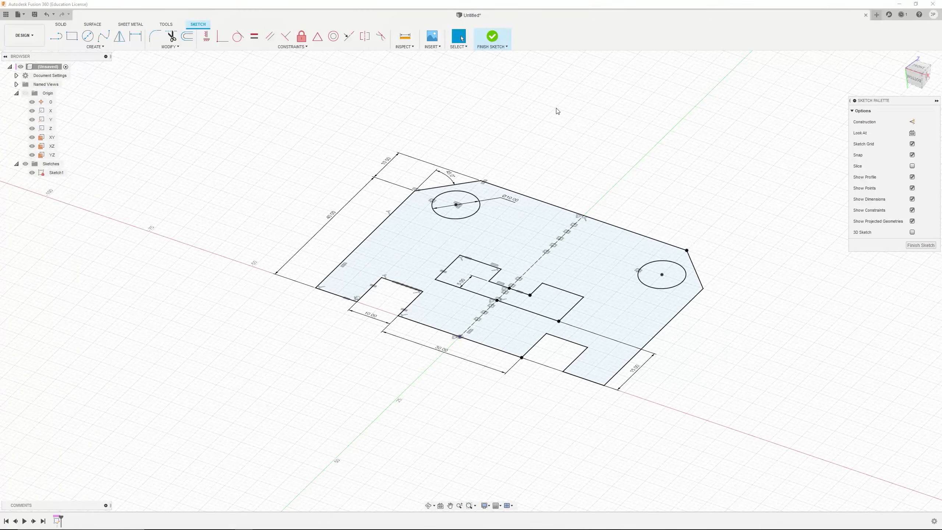
{"action": "left_click", "coordinate": [492, 37]}
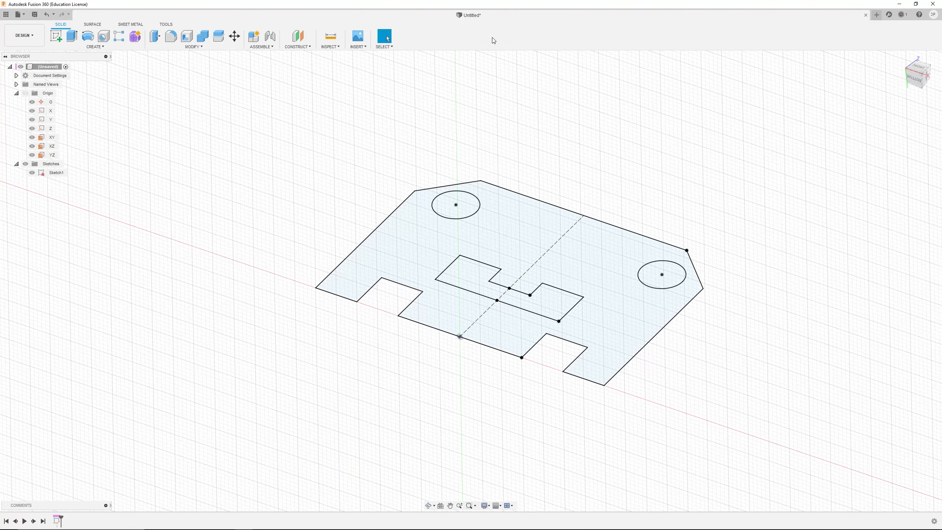
Reopen the finished plate sketch for editing
{"action": "right_click", "coordinate": [57, 172]}
{"action": "left_click", "coordinate": [70, 196]}
{"action": "scroll", "coordinate": [592, 304], "scroll_direction": "down", "scroll_amount": 3}
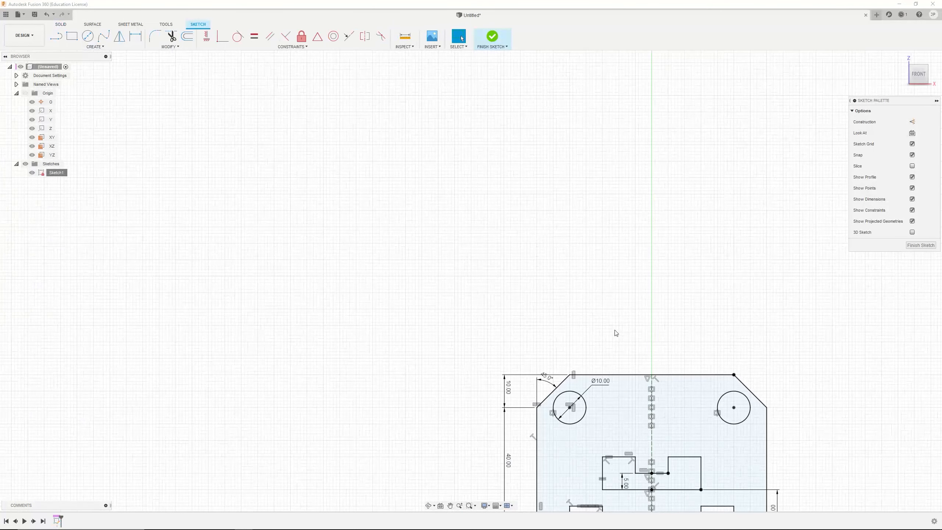
{"action": "mouse_move", "coordinate": [642, 357]}
{"action": "middle_mouse_down"}
{"action": "mouse_move", "coordinate": [530, 206]}
{"action": "mouse_move", "coordinate": [431, 146]}
{"action": "middle_mouse_up"}
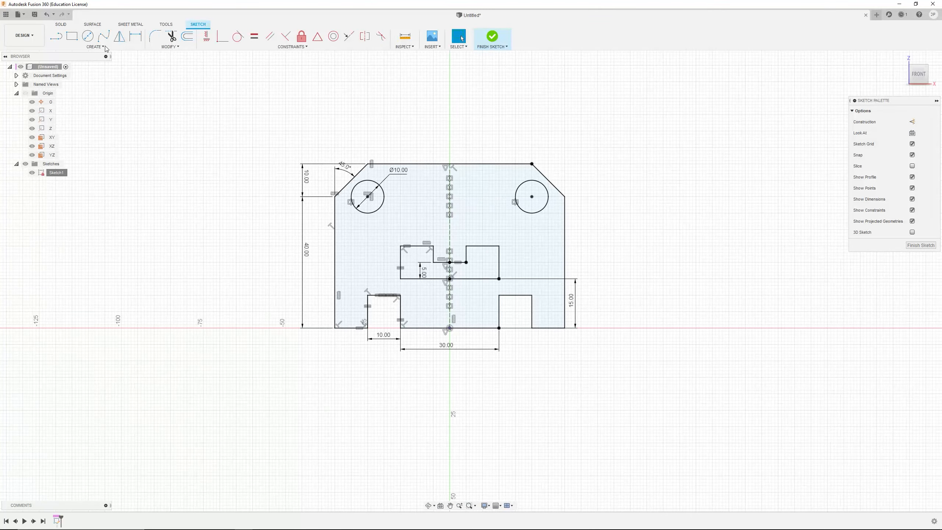
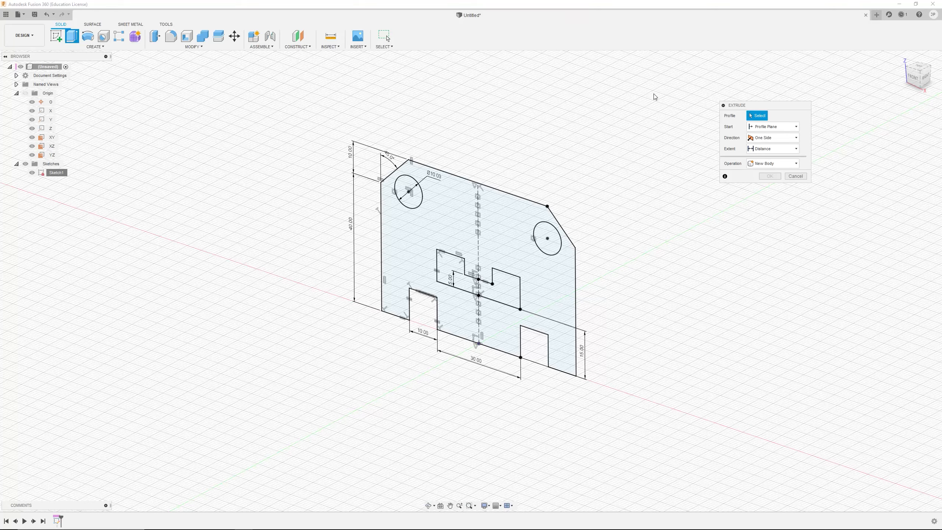
Select the two circular hole profiles and the U-shaped cutout profile for the extrusion
{"action": "mouse_move", "coordinate": [745, 106]}
{"action": "left_mouse_down"}
{"action": "mouse_move", "coordinate": [733, 106]}
{"action": "mouse_move", "coordinate": [733, 118]}
{"action": "left_mouse_up"}
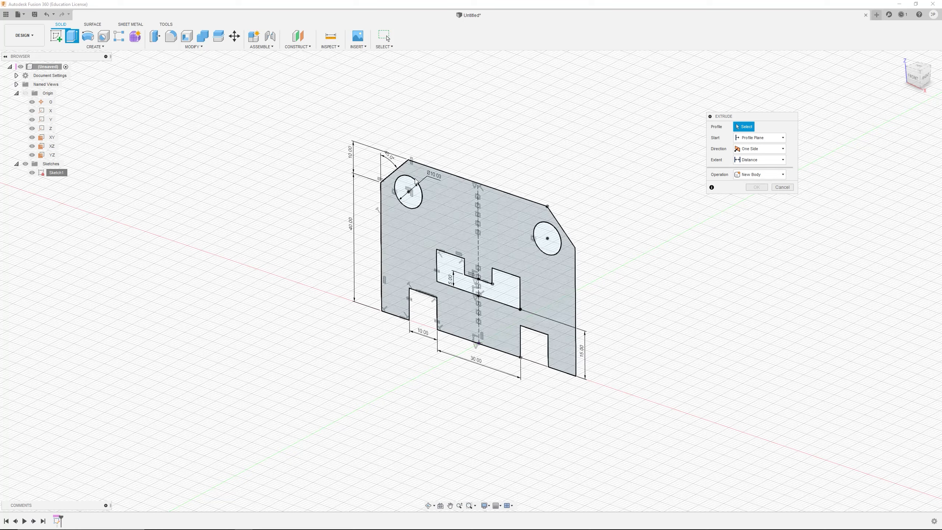
{"action": "left_click", "coordinate": [408, 187]}
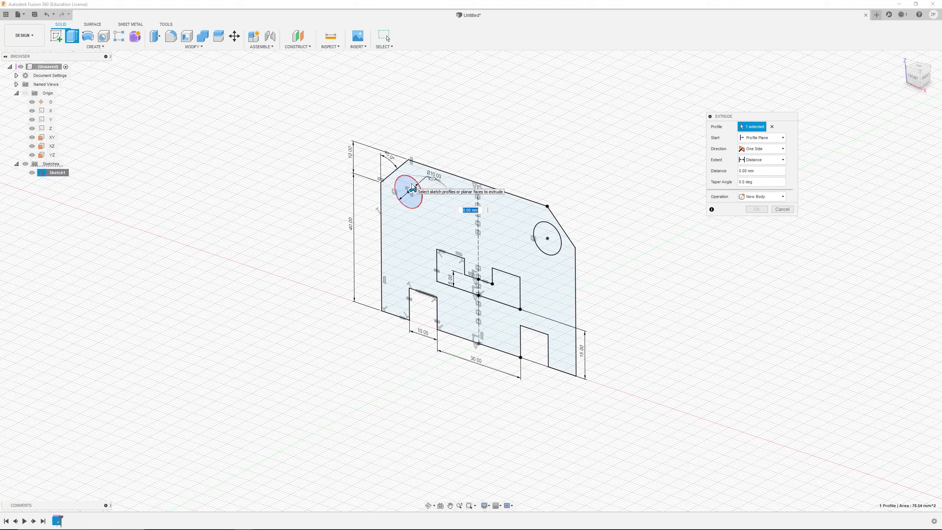
{"action": "left_click", "coordinate": [549, 230]}
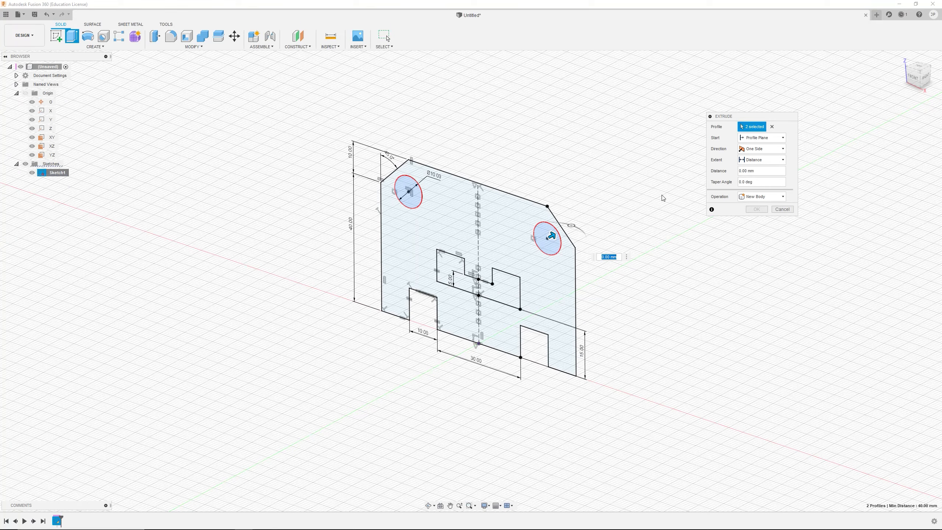
{"action": "left_click", "coordinate": [509, 292]}
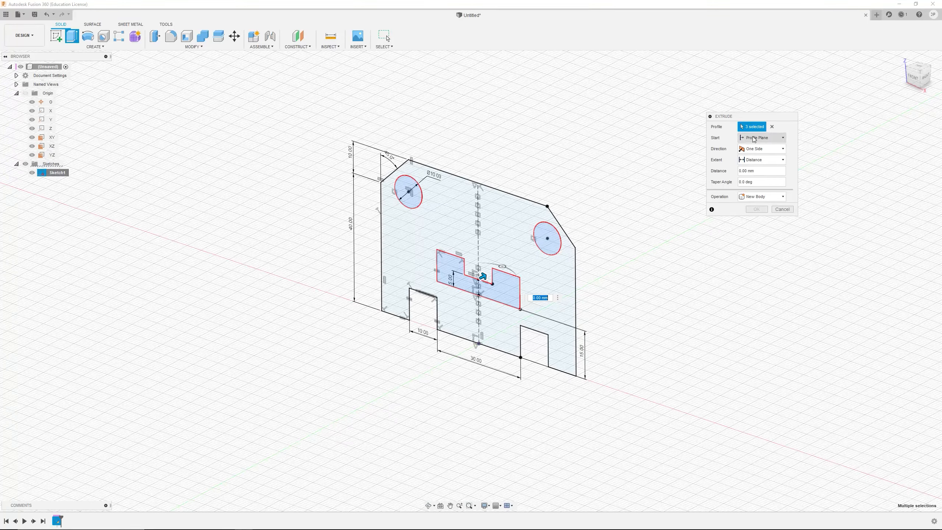
{"action": "left_click", "coordinate": [775, 142]}
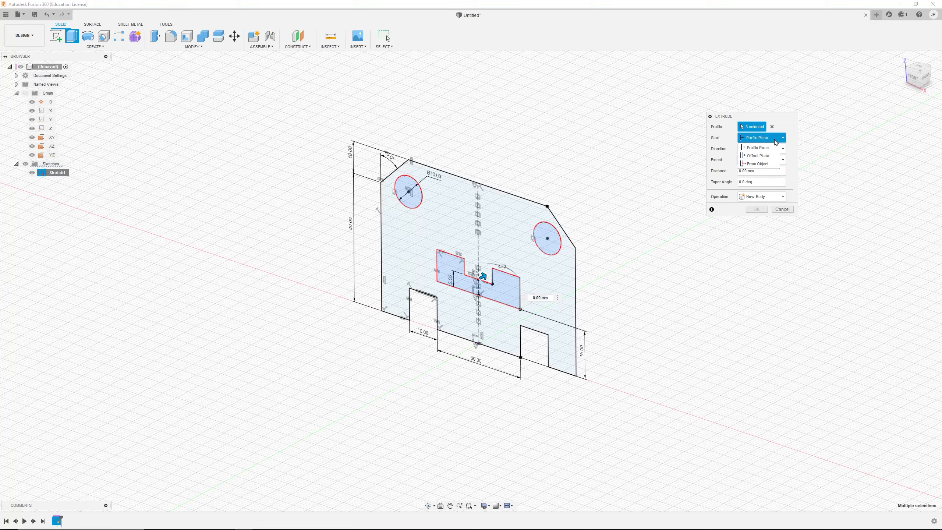
{"action": "left_click", "coordinate": [762, 137]}
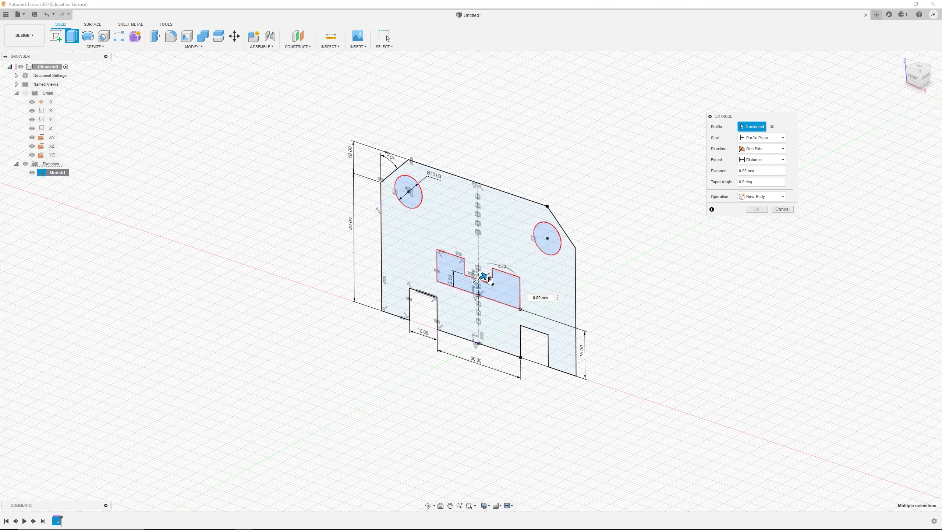
Preview the extrusion of the selected profiles at -26 mm and reverse its direction to a distance of 33 mm
{"action": "mouse_move", "coordinate": [483, 276]}
{"action": "left_mouse_down"}
{"action": "mouse_move", "coordinate": [552, 254]}
{"action": "mouse_move", "coordinate": [425, 303]}
{"action": "left_mouse_up"}
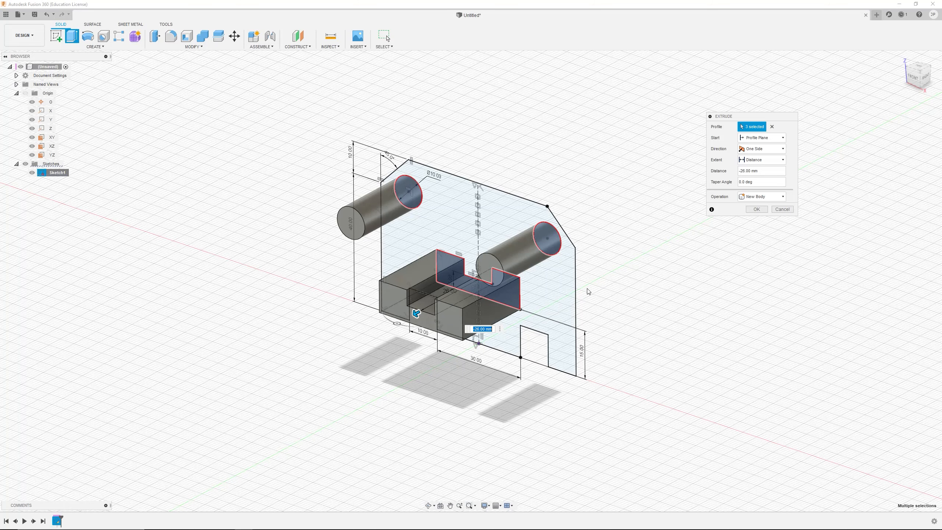
{"action": "scroll", "coordinate": [440, 217], "scroll_direction": "up", "scroll_amount": 2}
{"action": "left_click_drag", "start_coordinate": [414, 324], "coordinate": [585, 282]}
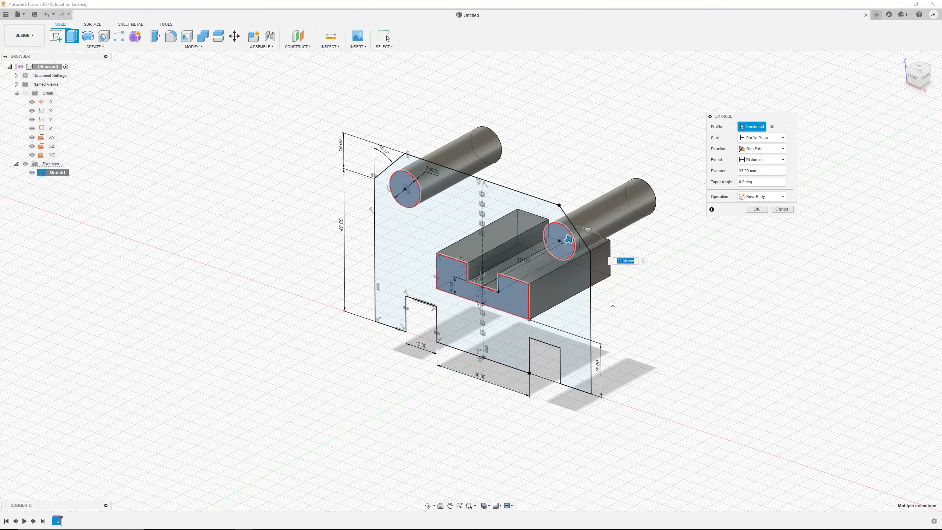
{"action": "middle_click_drag", "start_coordinate": [611, 299], "coordinate": [576, 291], "text": "shift"}
{"action": "key", "text": "F6"}
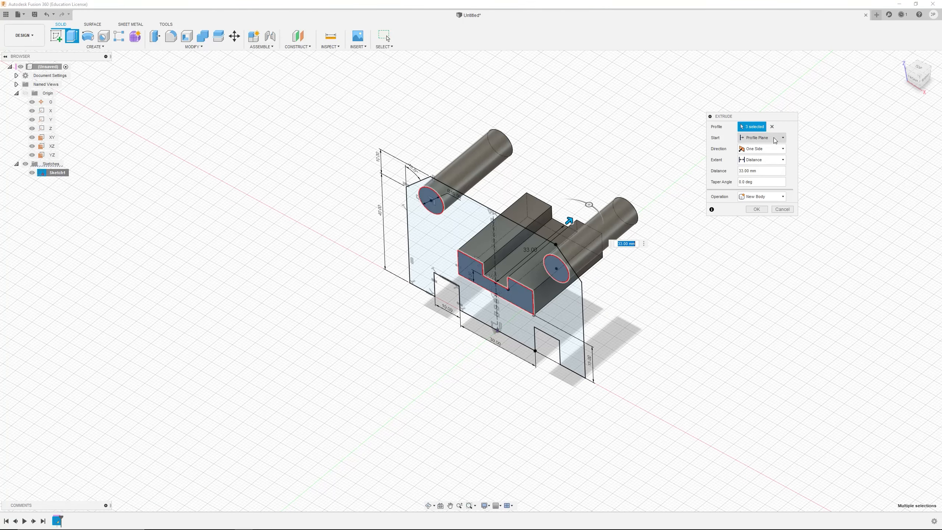
Start the extrusion from an offset plane 33 mm from the sketch and inspect the gap from several angles
{"action": "left_click", "coordinate": [774, 139]}
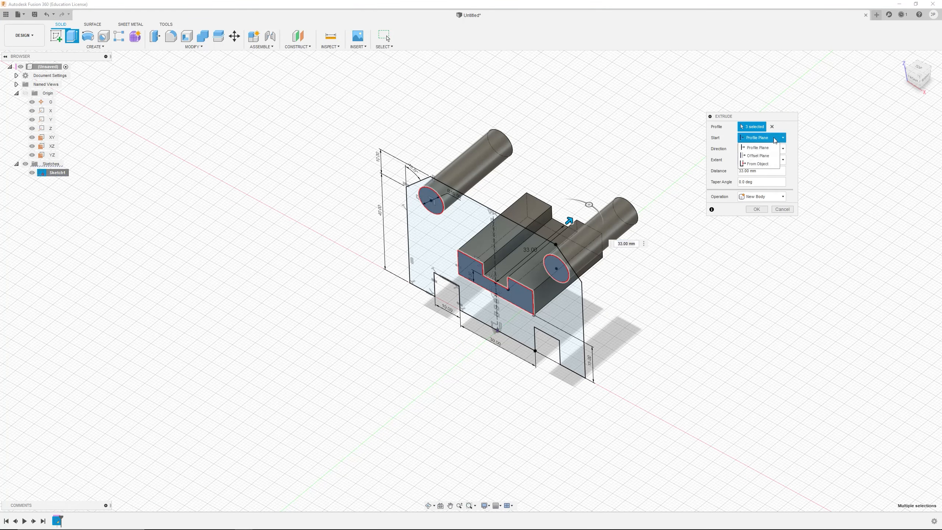
{"action": "left_click", "coordinate": [766, 157]}
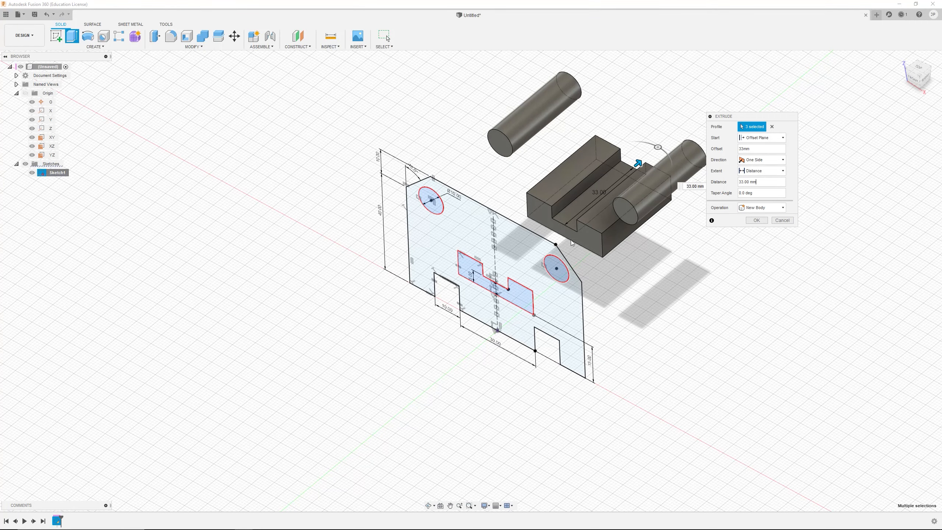
{"action": "mouse_move", "coordinate": [571, 243]}
{"action": "middle_mouse_down", "text": "shift"}
{"action": "mouse_move", "coordinate": [529, 218]}
{"action": "mouse_move", "coordinate": [525, 240]}
{"action": "mouse_move", "coordinate": [551, 248]}
{"action": "mouse_move", "coordinate": [495, 224]}
{"action": "middle_mouse_up", "text": "shift"}
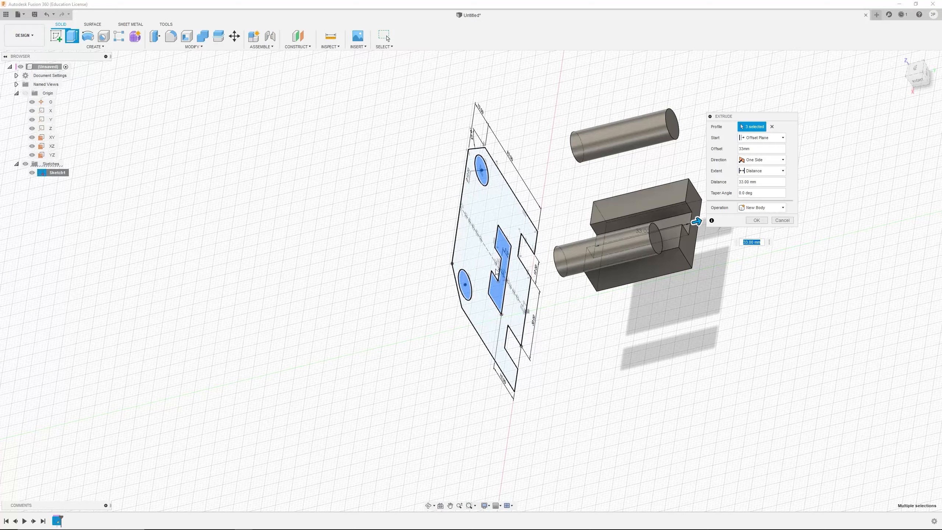
{"action": "mouse_move", "coordinate": [497, 271]}
{"action": "middle_mouse_down", "text": "shift"}
{"action": "mouse_move", "coordinate": [536, 271]}
{"action": "mouse_move", "coordinate": [536, 223]}
{"action": "middle_mouse_up", "text": "shift"}
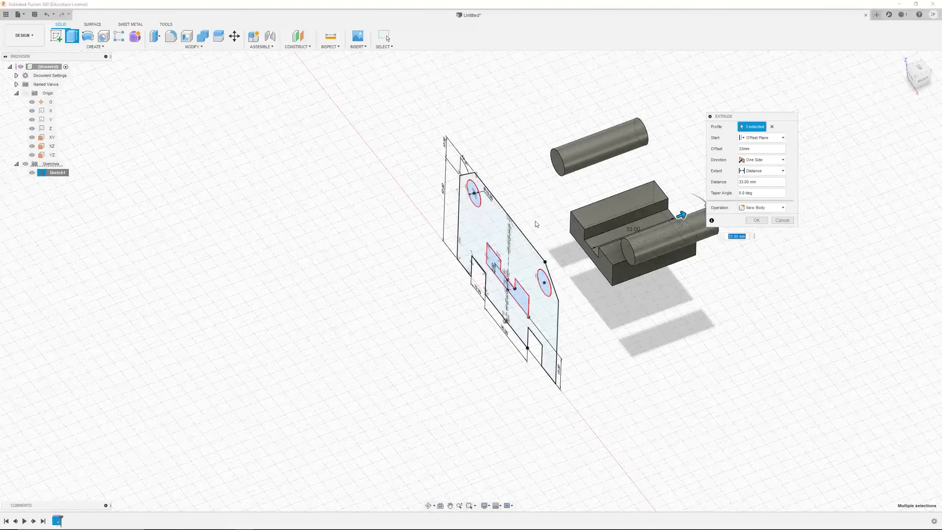
{"action": "middle_click_drag", "start_coordinate": [593, 224], "coordinate": [481, 212], "text": "shift"}
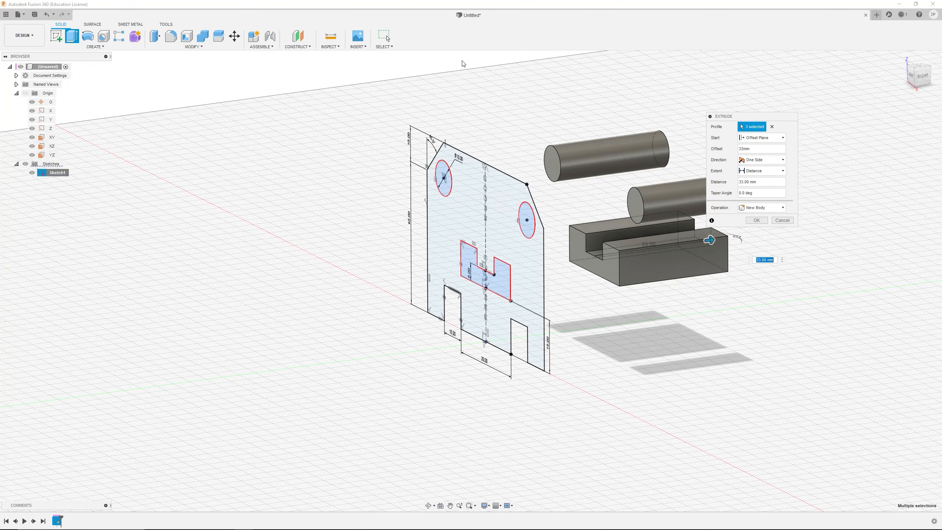
{"action": "middle_click_drag", "start_coordinate": [549, 276], "coordinate": [574, 276], "text": "shift"}
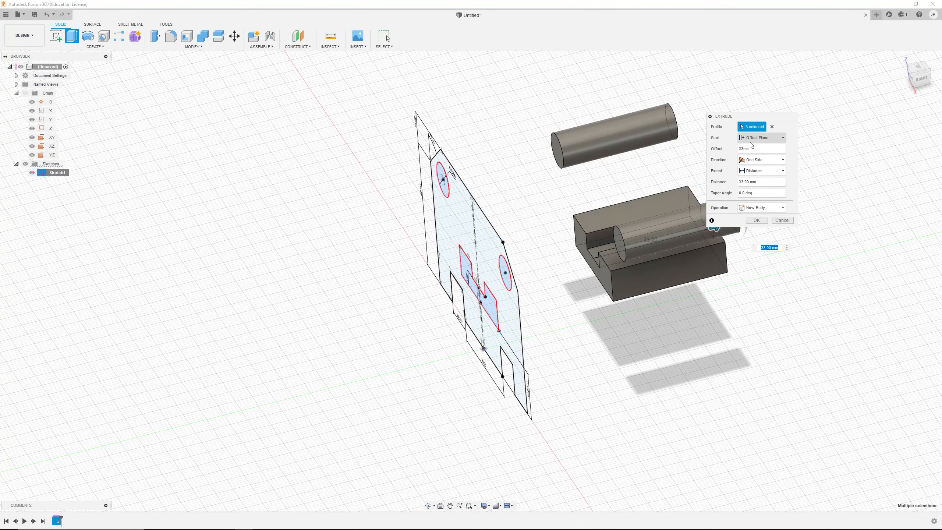
Set the extrusion to start from the profile plane again
{"action": "scroll", "coordinate": [550, 240], "scroll_direction": "down", "scroll_amount": 2}
{"action": "middle_click_drag", "start_coordinate": [550, 240], "coordinate": [579, 237], "text": "shift"}
{"action": "scroll", "coordinate": [578, 237], "scroll_direction": "up", "scroll_amount": 1}
{"action": "left_click", "coordinate": [762, 138]}
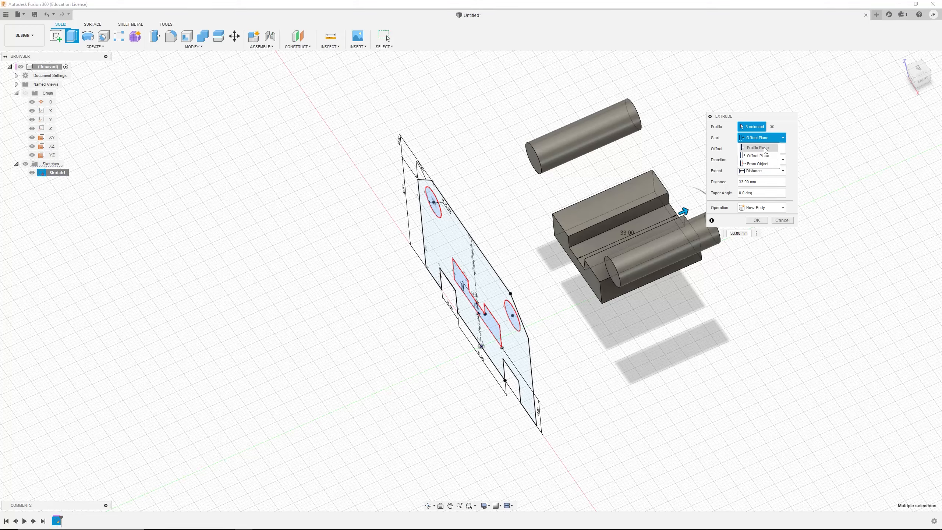
{"action": "left_click", "coordinate": [757, 148]}
{"action": "middle_click_drag", "start_coordinate": [597, 314], "coordinate": [578, 324], "text": "shift"}
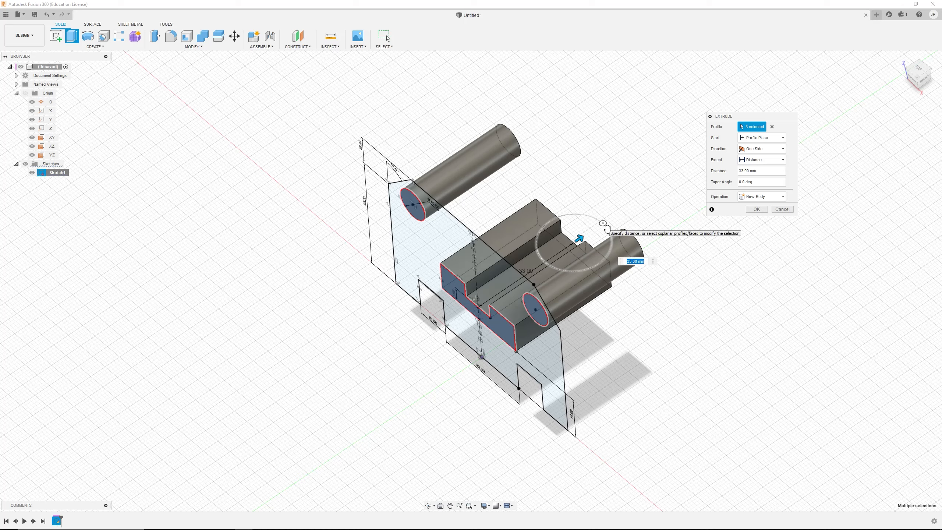
Preview the extrusion with a 5-degree and then a -5-degree taper angle and inspect the tapered bodies
{"action": "mouse_move", "coordinate": [607, 229]}
{"action": "left_mouse_down"}
{"action": "mouse_move", "coordinate": [612, 235]}
{"action": "mouse_move", "coordinate": [600, 220]}
{"action": "mouse_move", "coordinate": [605, 232]}
{"action": "left_mouse_up"}
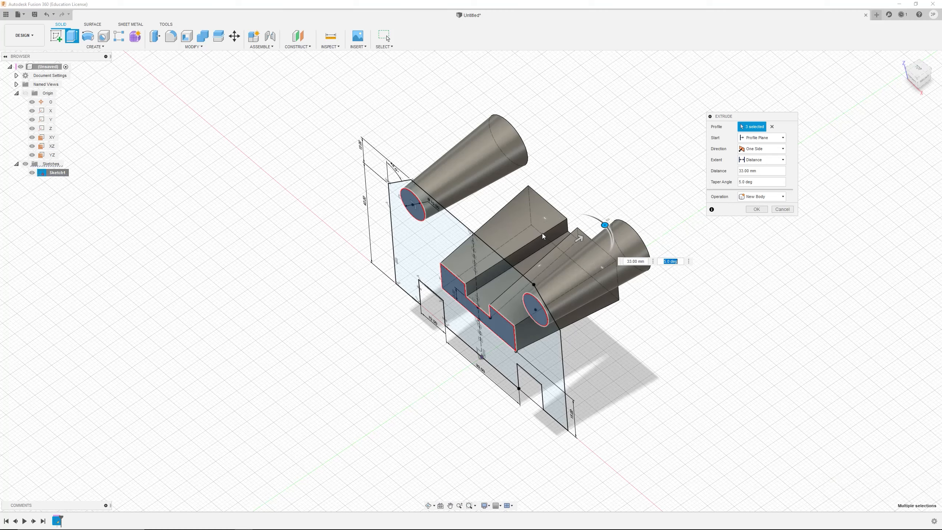
{"action": "left_click_drag", "start_coordinate": [604, 231], "coordinate": [601, 223]}
{"action": "scroll", "coordinate": [550, 224], "scroll_direction": "down", "scroll_amount": 2}
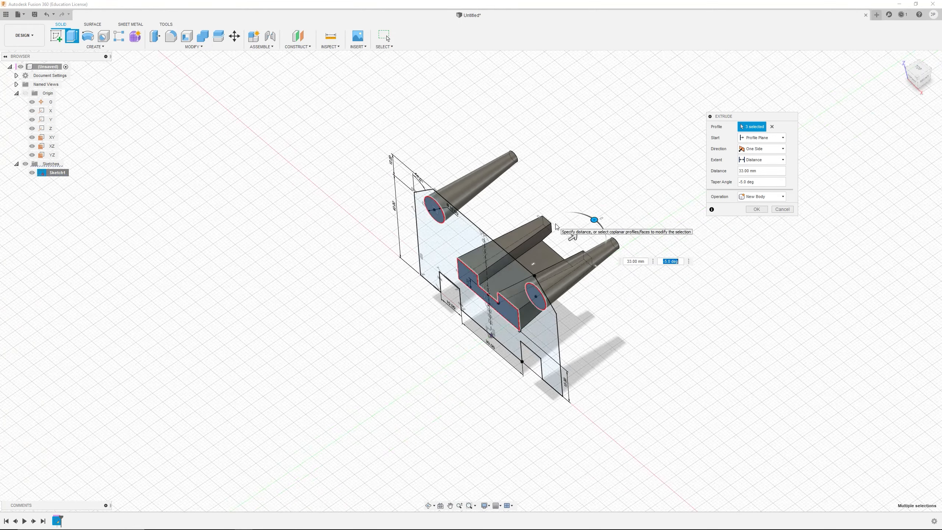
{"action": "scroll", "coordinate": [520, 274], "scroll_direction": "up", "scroll_amount": 3}
{"action": "middle_click_drag", "start_coordinate": [519, 275], "coordinate": [552, 222], "text": "shift"}
{"action": "mouse_move", "coordinate": [587, 249]}
{"action": "middle_mouse_down", "text": "shift"}
{"action": "mouse_move", "coordinate": [437, 258]}
{"action": "mouse_move", "coordinate": [497, 241]}
{"action": "mouse_move", "coordinate": [513, 273]}
{"action": "mouse_move", "coordinate": [644, 237]}
{"action": "middle_mouse_up", "text": "shift"}
{"action": "scroll", "coordinate": [498, 277], "scroll_direction": "up", "scroll_amount": 3}
{"action": "middle_click_drag", "start_coordinate": [672, 207], "coordinate": [737, 202], "text": "shift"}
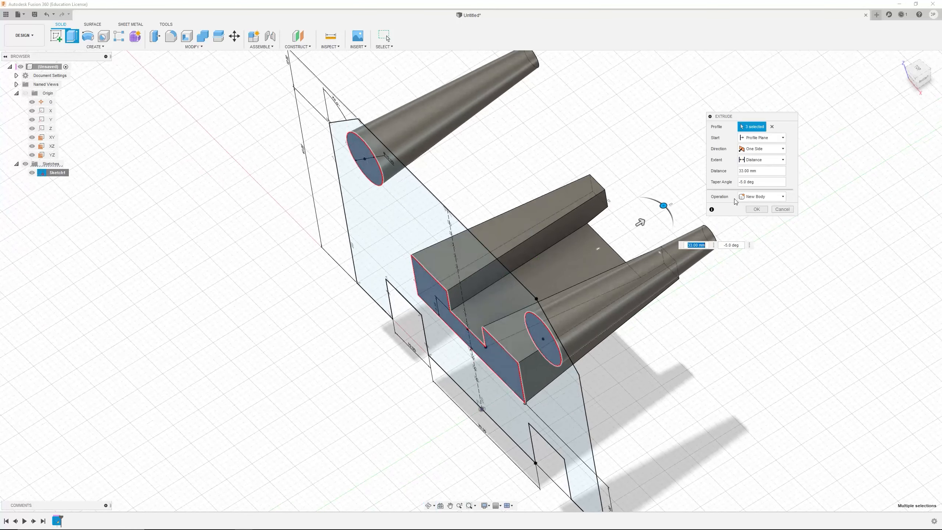
Set the taper angle to 0 degrees and complete the extrusion
{"action": "left_click", "coordinate": [766, 184]}
{"action": "type", "text": "0"}
{"action": "key", "text": "Return"}
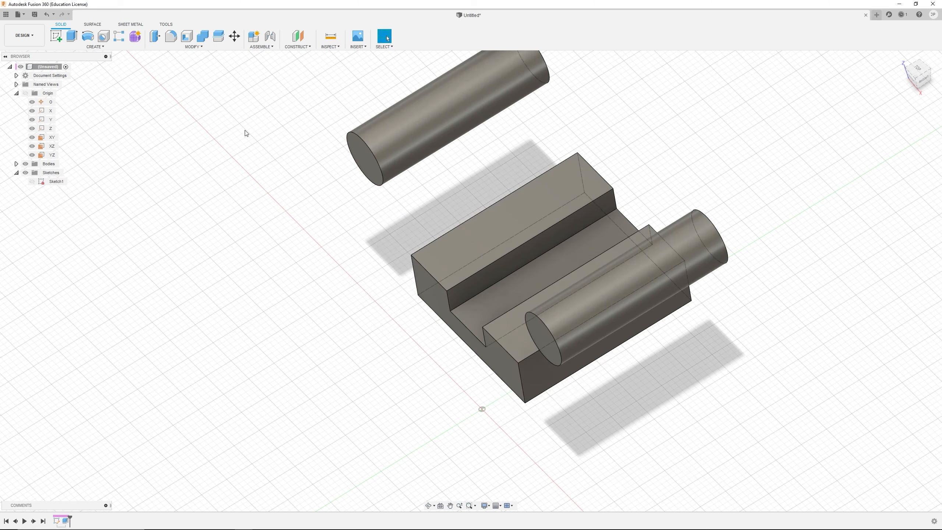
Reopen the finished extrusion feature for editing
{"action": "right_click", "coordinate": [66, 520]}
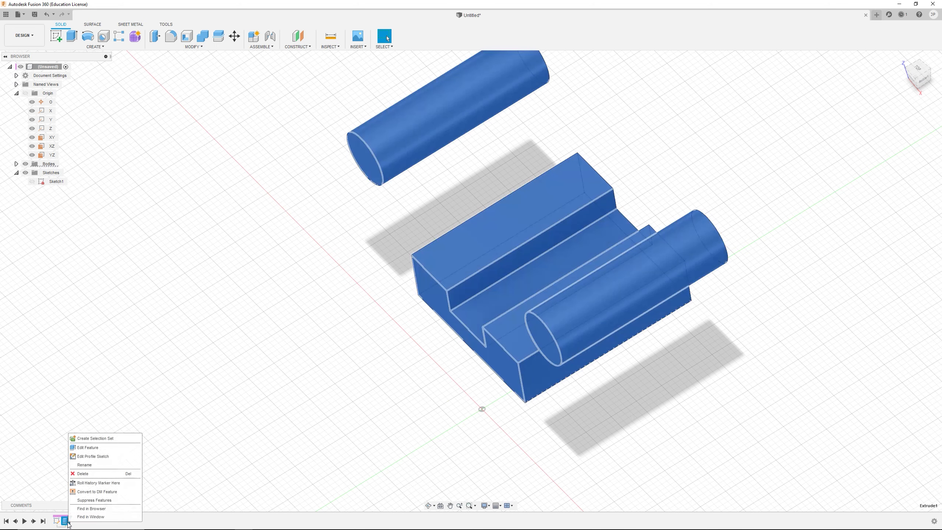
{"action": "left_click", "coordinate": [89, 449]}
{"action": "scroll", "coordinate": [853, 212], "scroll_direction": "down", "scroll_amount": 2}
{"action": "scroll", "coordinate": [850, 178], "scroll_direction": "up", "scroll_amount": 2}
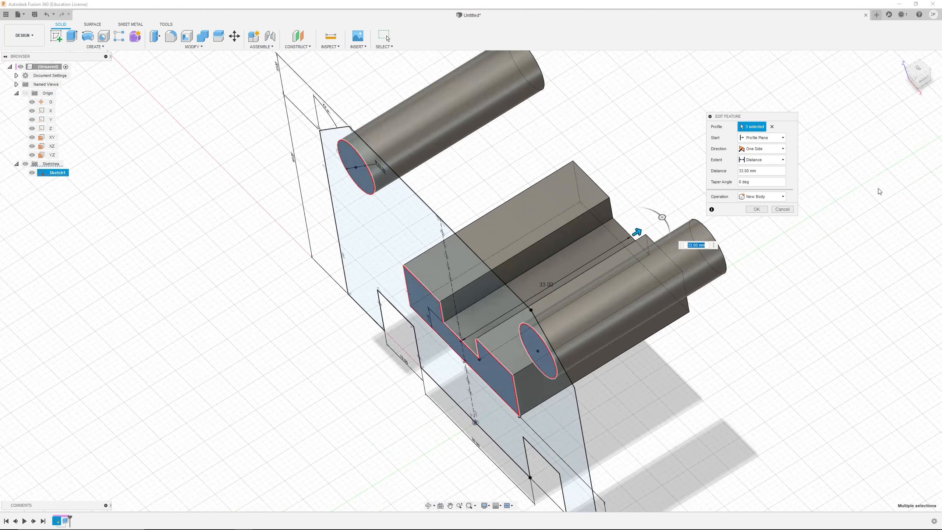
{"action": "left_click", "coordinate": [764, 184]}
{"action": "scroll", "coordinate": [645, 204], "scroll_direction": "down", "scroll_amount": 3}
{"action": "scroll", "coordinate": [645, 175], "scroll_direction": "up", "scroll_amount": 1}
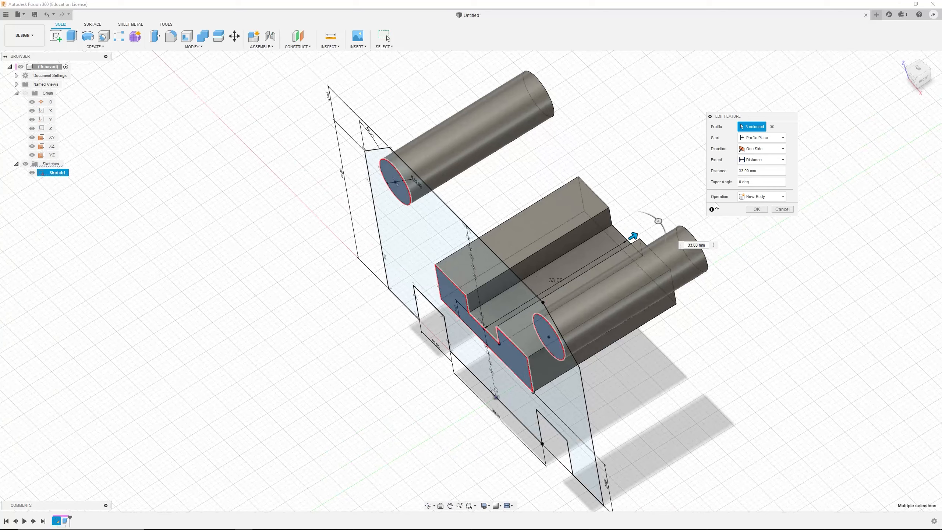
{"action": "scroll", "coordinate": [681, 217], "scroll_direction": "down", "scroll_amount": 1}
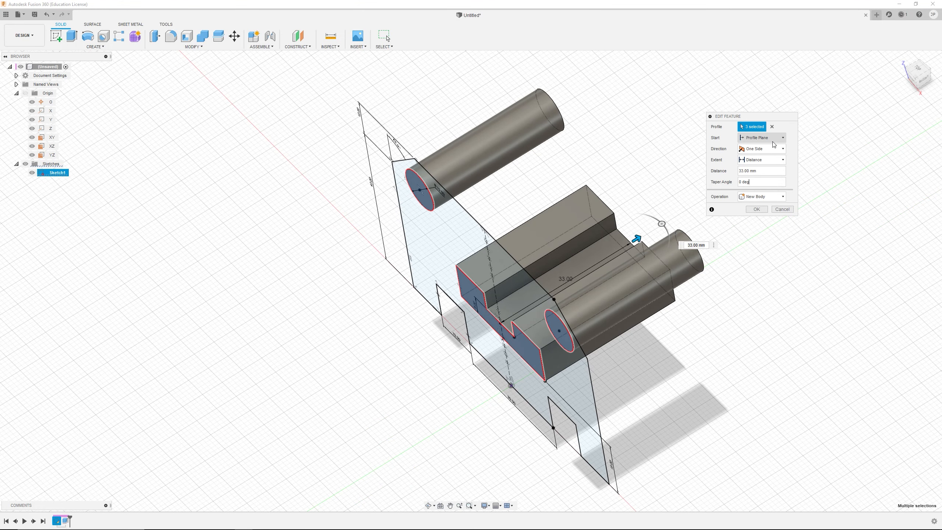
Keep the extrusion direction at One Side and set its distance to 25 mm
{"action": "left_click", "coordinate": [751, 149]}
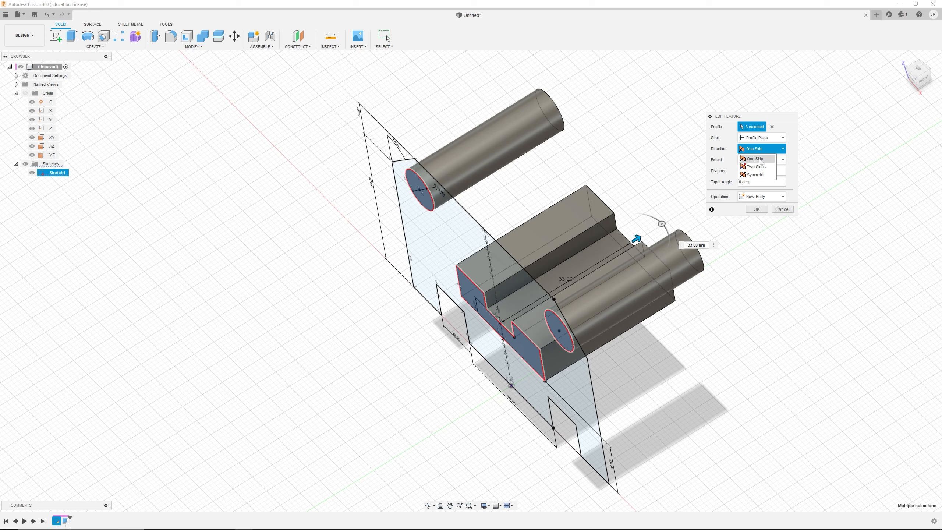
{"action": "left_click", "coordinate": [756, 159]}
{"action": "mouse_move", "coordinate": [636, 239]}
{"action": "left_mouse_down"}
{"action": "mouse_move", "coordinate": [620, 253]}
{"action": "mouse_move", "coordinate": [645, 237]}
{"action": "mouse_move", "coordinate": [456, 334]}
{"action": "mouse_move", "coordinate": [420, 344]}
{"action": "mouse_move", "coordinate": [612, 237]}
{"action": "mouse_move", "coordinate": [378, 352]}
{"action": "mouse_move", "coordinate": [596, 230]}
{"action": "left_mouse_up"}
Extrude the profiles in two directions, with 51 mm on Side 1 and 19 mm on Side 2
{"action": "left_click", "coordinate": [762, 148]}
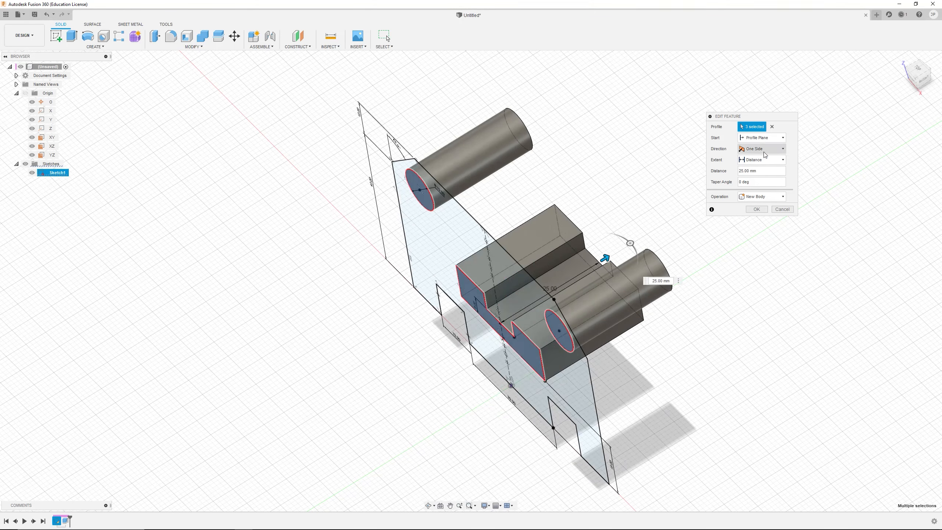
{"action": "left_click", "coordinate": [762, 168]}
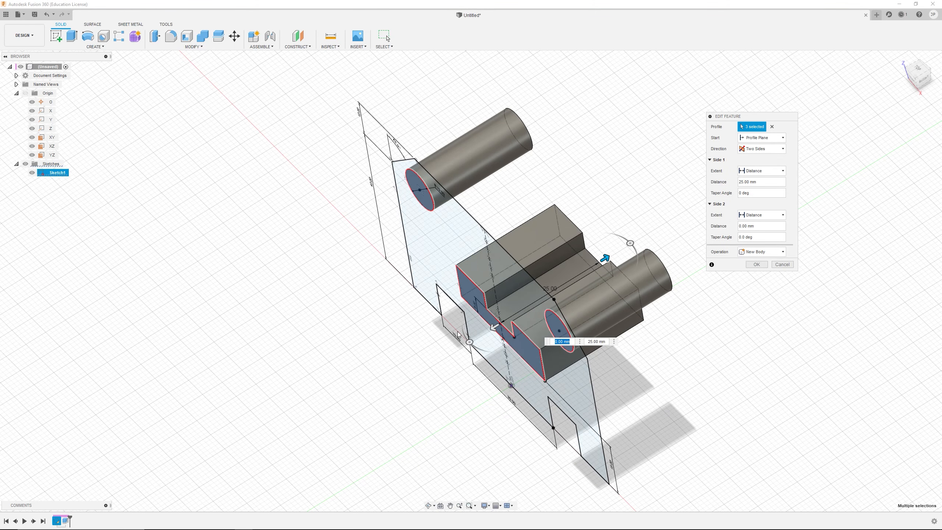
{"action": "left_click_drag", "start_coordinate": [610, 263], "coordinate": [654, 233]}
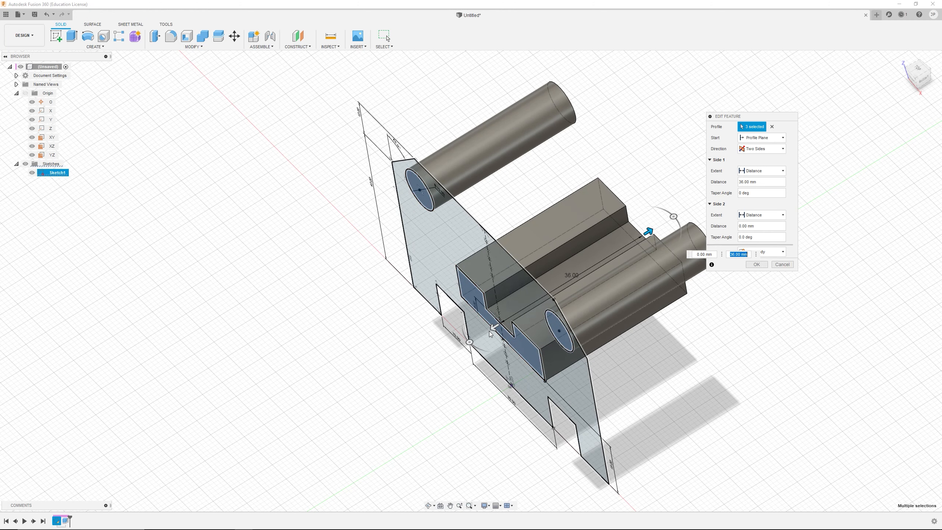
{"action": "left_click_drag", "start_coordinate": [495, 335], "coordinate": [439, 362]}
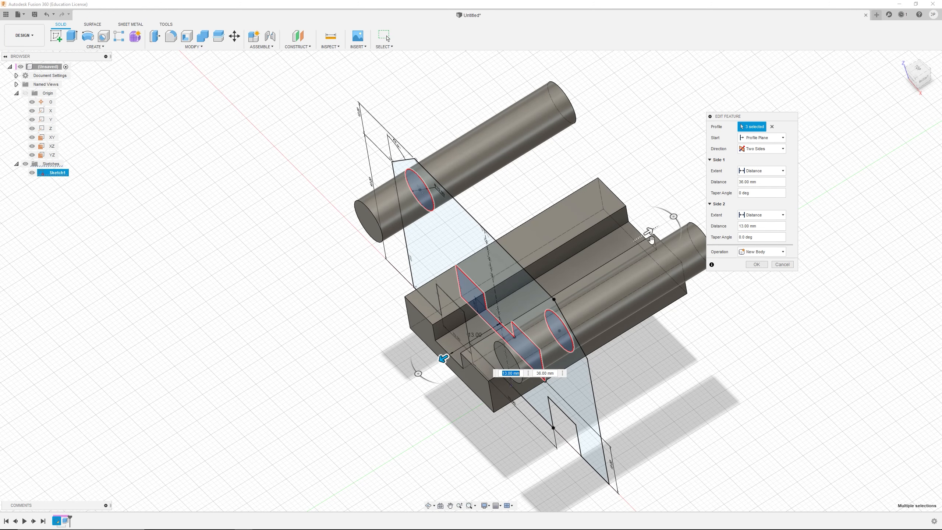
{"action": "left_click_drag", "start_coordinate": [651, 240], "coordinate": [693, 206]}
{"action": "left_click_drag", "start_coordinate": [443, 362], "coordinate": [431, 364]}
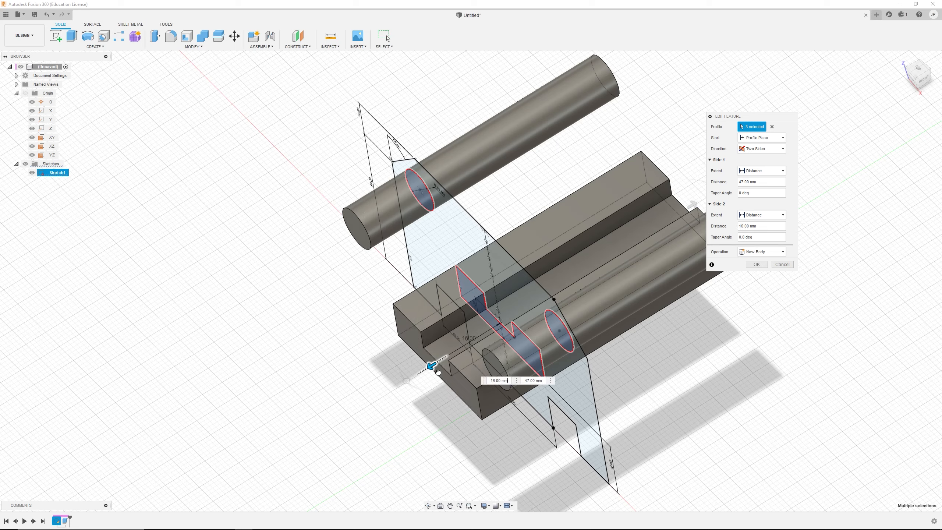
{"action": "left_click_drag", "start_coordinate": [691, 205], "coordinate": [705, 196]}
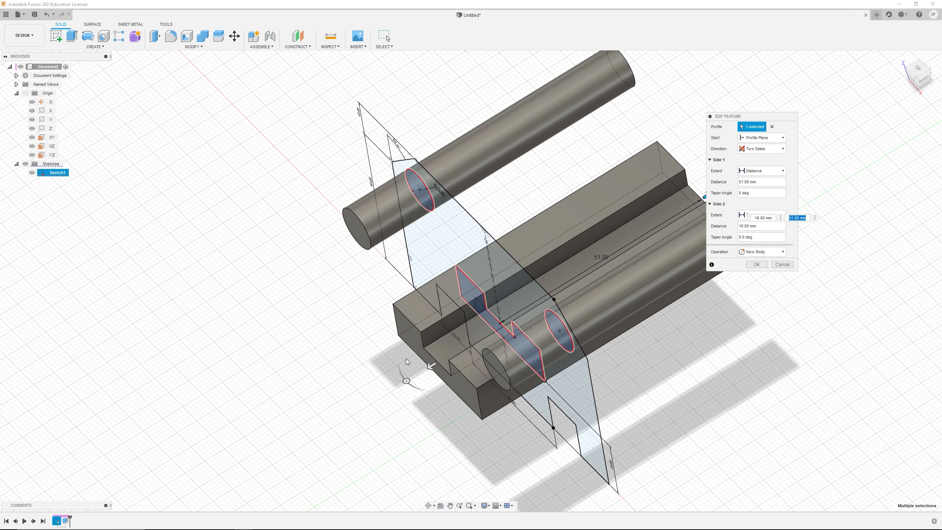
{"action": "left_click_drag", "start_coordinate": [433, 367], "coordinate": [420, 373]}
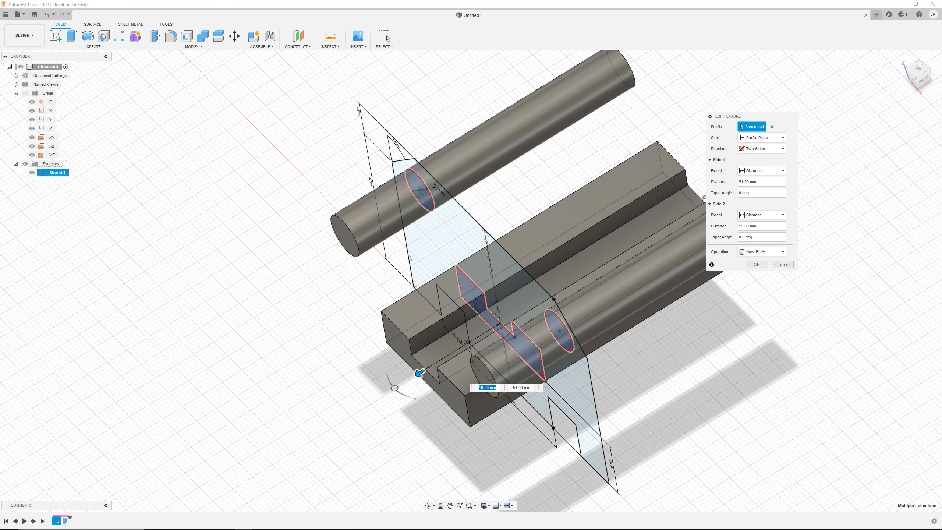
Taper Side 2 of the extrusion by 5 degrees
{"action": "left_click_drag", "start_coordinate": [398, 394], "coordinate": [392, 386]}
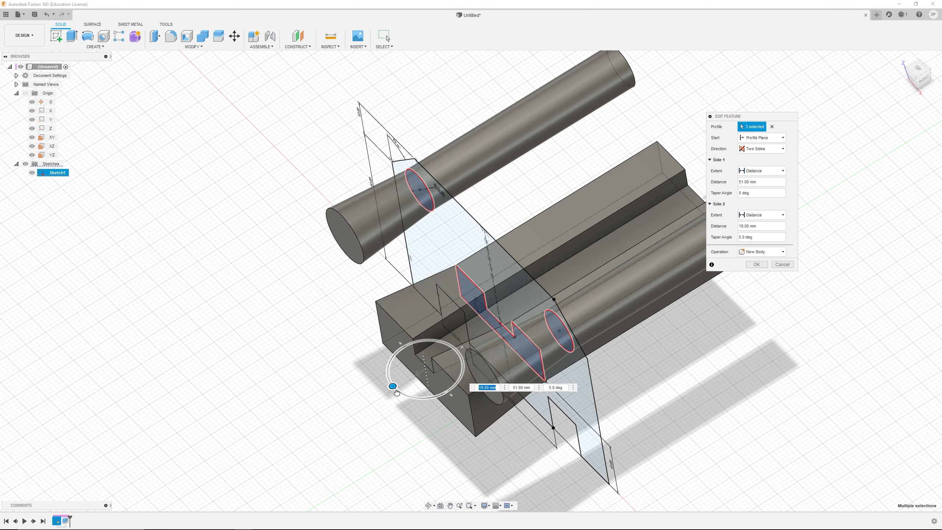
{"action": "scroll", "coordinate": [701, 188], "scroll_direction": "down", "scroll_amount": 3}
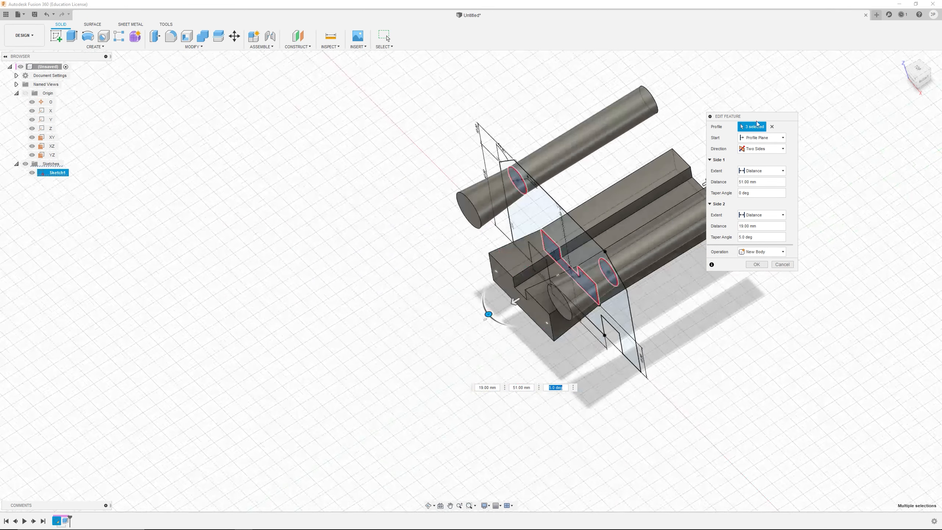
{"action": "left_click_drag", "start_coordinate": [751, 117], "coordinate": [845, 102]}
Set the Side 1 taper angle to -1 degree and apply the edited extrusion
{"action": "left_click_drag", "start_coordinate": [733, 167], "coordinate": [717, 182]}
{"action": "scroll", "coordinate": [716, 174], "scroll_direction": "down", "scroll_amount": 2}
{"action": "scroll", "coordinate": [715, 175], "scroll_direction": "up", "scroll_amount": 5}
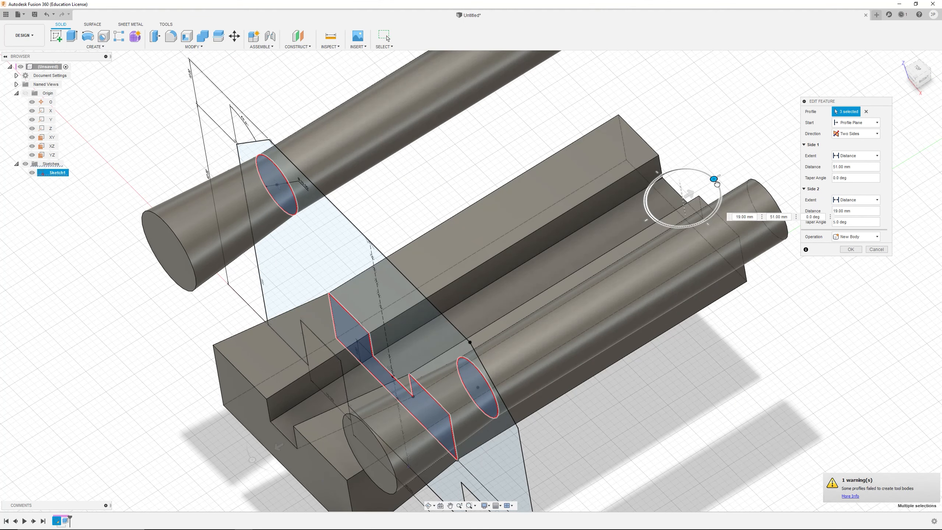
{"action": "left_click", "coordinate": [857, 181]}
{"action": "left_click_drag", "start_coordinate": [856, 182], "coordinate": [821, 184]}
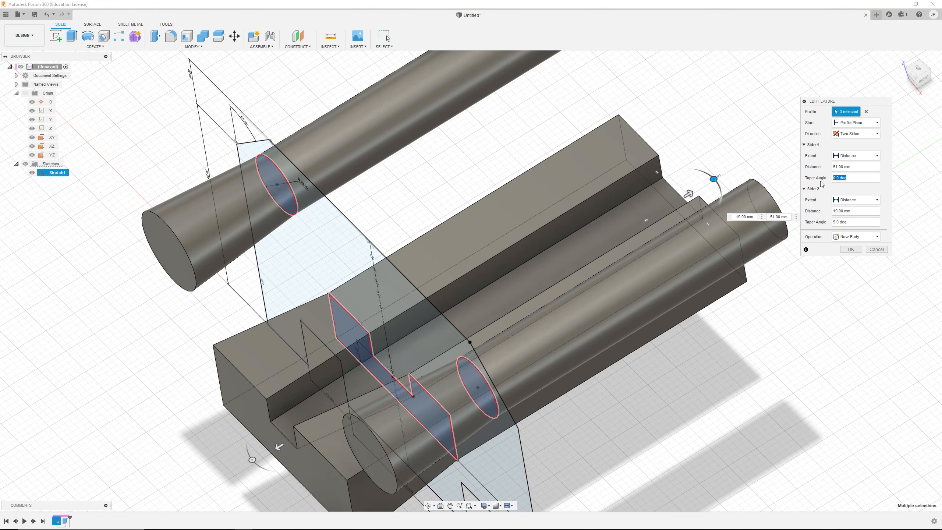
{"action": "key", "text": "Return"}
{"action": "scroll", "coordinate": [567, 207], "scroll_direction": "down", "scroll_amount": 5}
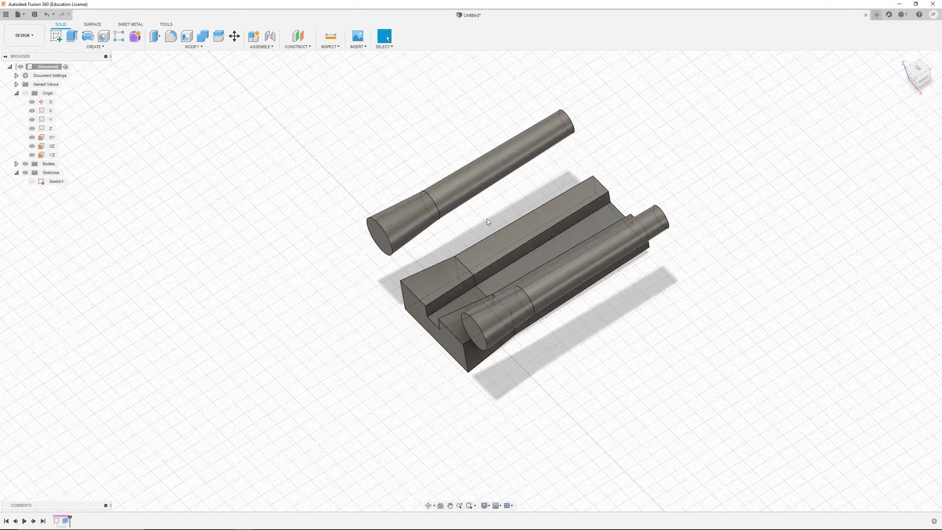
Reopen the extrusion for editing and set the taper angles of both sides to 0 degrees
{"action": "right_click", "coordinate": [65, 520]}
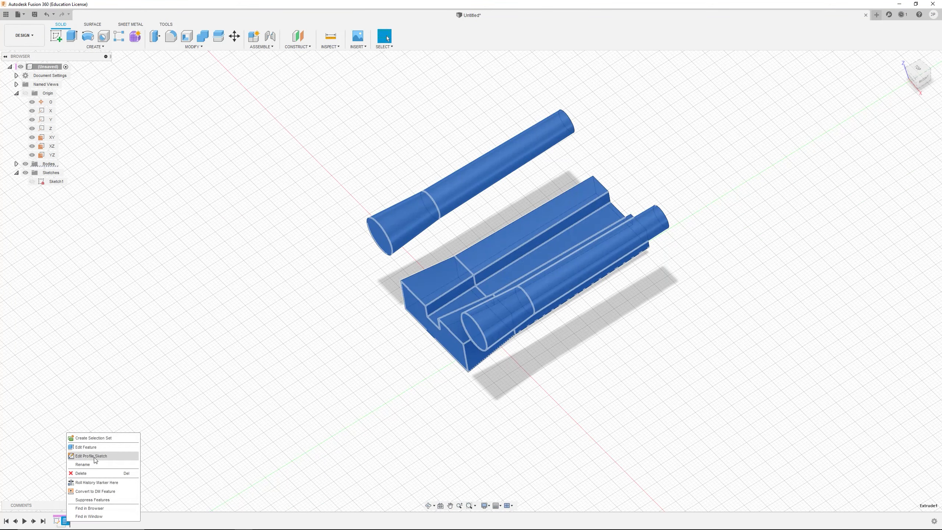
{"action": "left_click", "coordinate": [96, 445]}
{"action": "scroll", "coordinate": [654, 193], "scroll_direction": "up", "scroll_amount": 3}
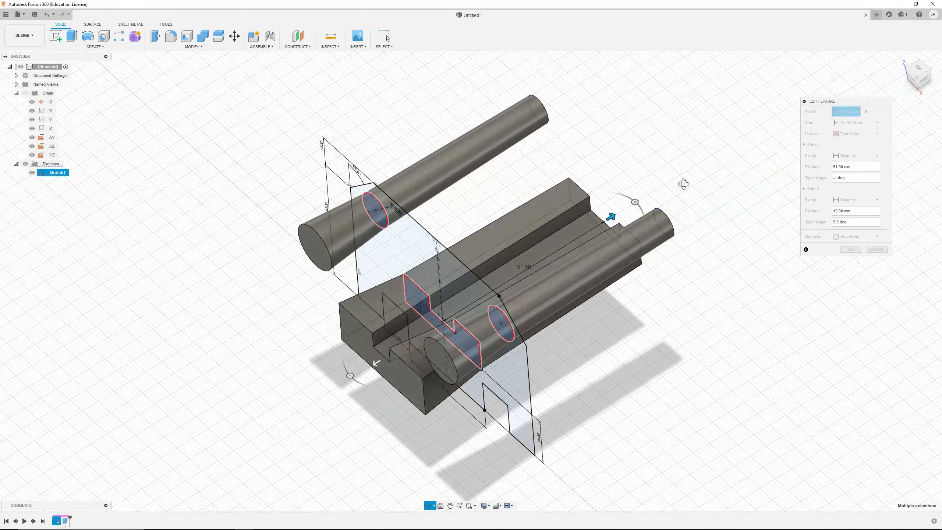
{"action": "left_click", "coordinate": [862, 176]}
{"action": "type", "text": "0"}
{"action": "key", "text": "Tab"}
{"action": "key", "text": "Tab"}
{"action": "type", "text": "0"}
{"action": "key", "text": "Tab"}
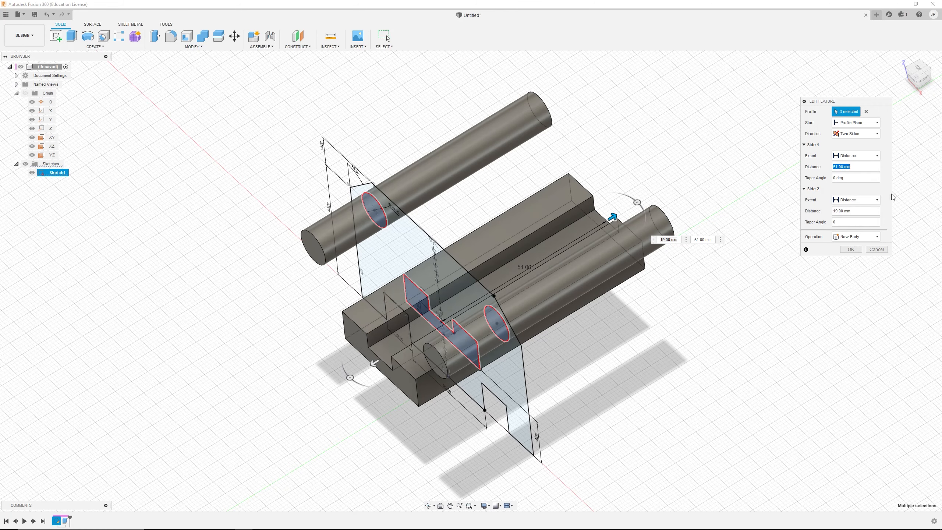
Make the extrusion symmetric about the sketch plane with a half-length distance of 30 mm and check it from other angles
{"action": "left_click", "coordinate": [859, 134]}
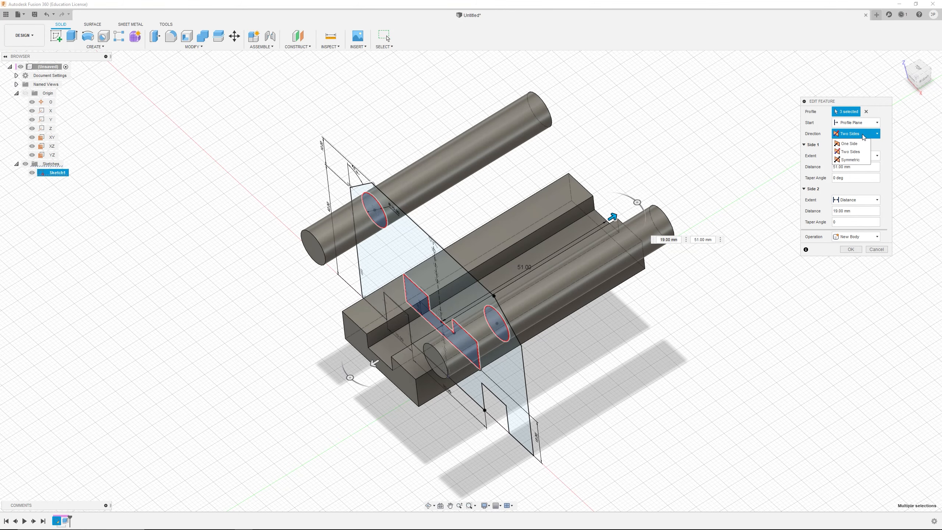
{"action": "left_click", "coordinate": [849, 159]}
{"action": "scroll", "coordinate": [435, 340], "scroll_direction": "down", "scroll_amount": 3}
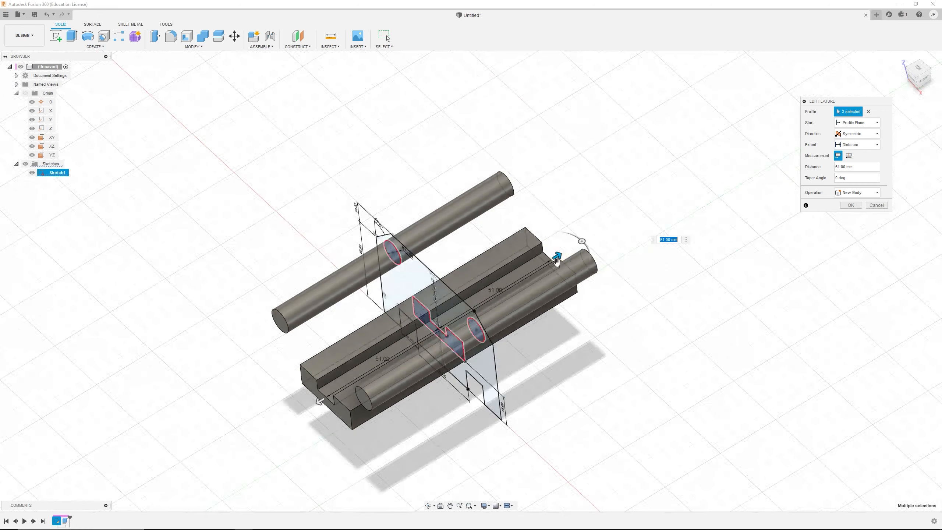
{"action": "left_click_drag", "start_coordinate": [564, 258], "coordinate": [529, 315]}
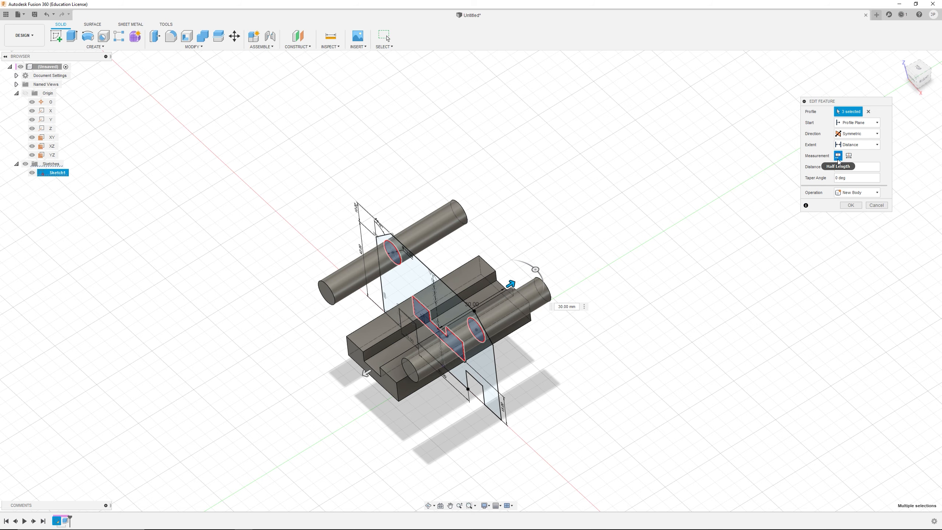
{"action": "middle_click_drag", "start_coordinate": [528, 316], "coordinate": [405, 333], "text": "shift"}
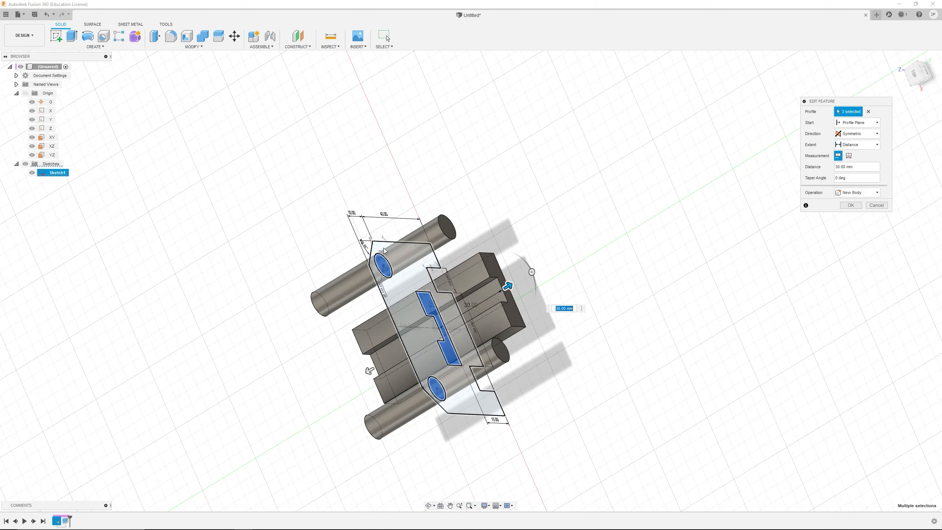
{"action": "middle_click_drag", "start_coordinate": [425, 382], "coordinate": [467, 327], "text": "shift"}
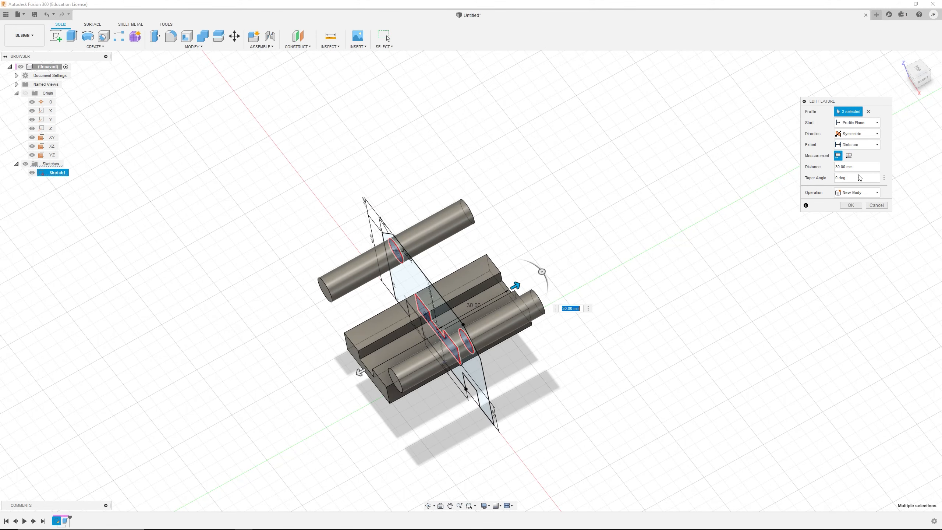
Compare the Whole Length and Half Length measurements for the symmetric extrusion, ending with Half Length
{"action": "left_click", "coordinate": [849, 158]}
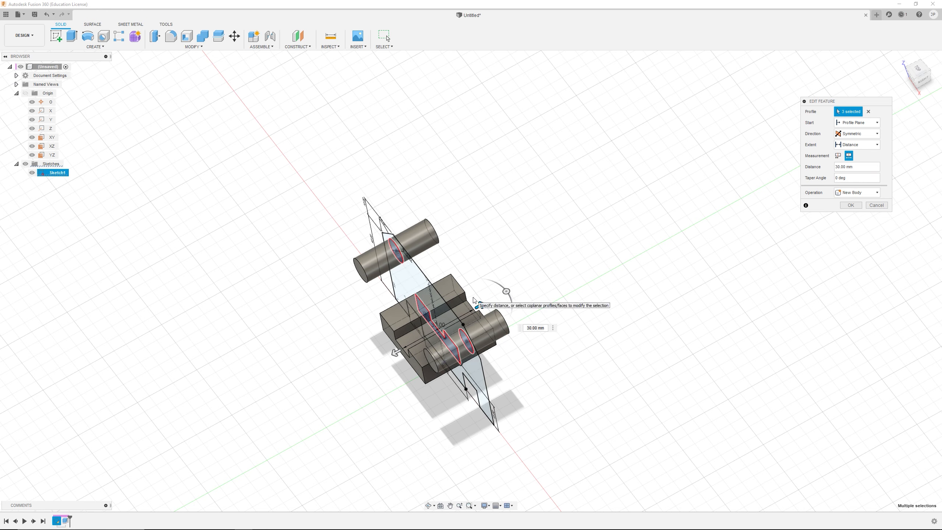
{"action": "scroll", "coordinate": [479, 303], "scroll_direction": "up", "scroll_amount": 1}
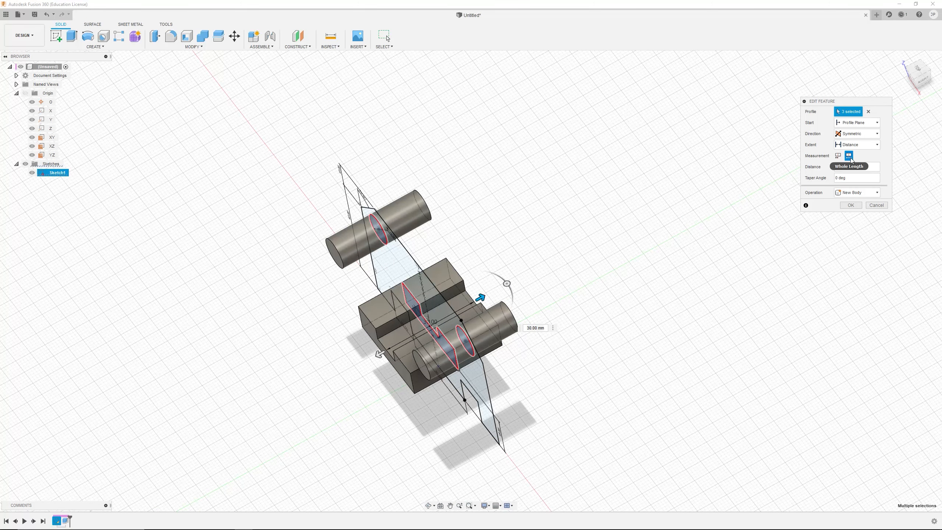
{"action": "left_click", "coordinate": [838, 157]}
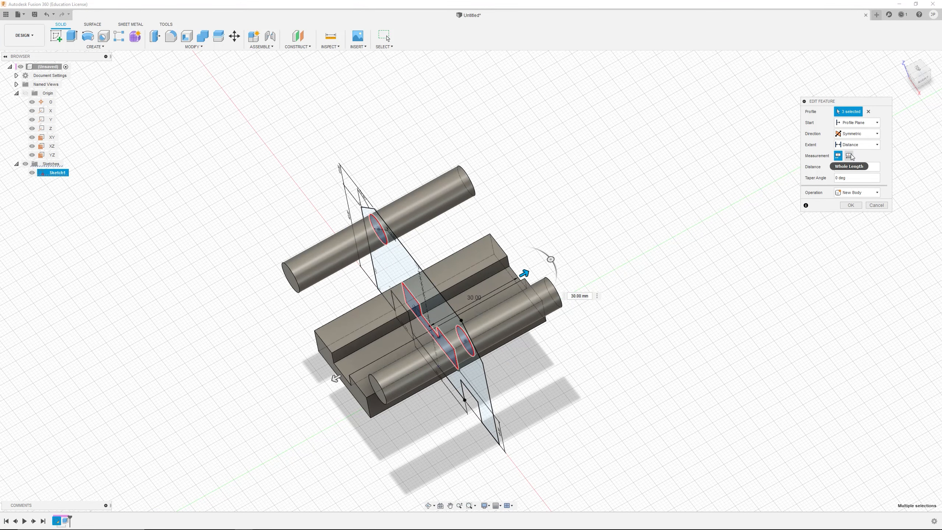
{"action": "left_click", "coordinate": [849, 158]}
{"action": "left_click", "coordinate": [838, 156]}
{"action": "left_click", "coordinate": [849, 157]}
{"action": "left_click", "coordinate": [838, 156]}
{"action": "double_click", "coordinate": [869, 170]}
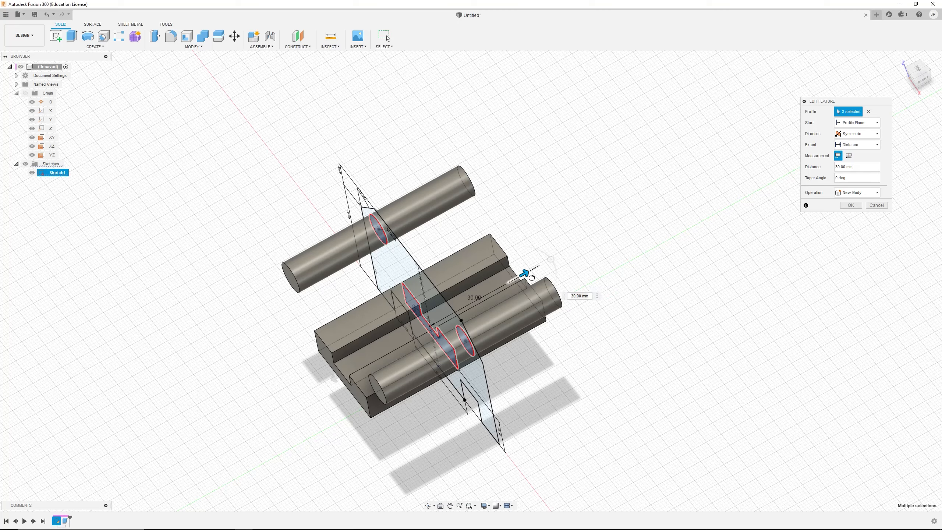
Change the extrusion's direction from Symmetric to One Side and set its distance to 30 mm
{"action": "left_click_drag", "start_coordinate": [530, 277], "coordinate": [548, 260]}
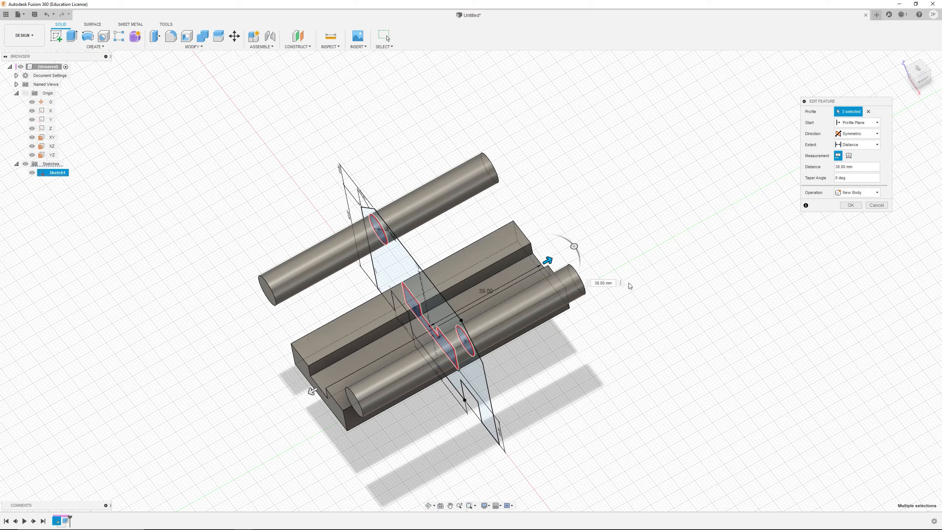
{"action": "left_click", "coordinate": [864, 136]}
{"action": "left_click", "coordinate": [861, 137]}
{"action": "left_click", "coordinate": [861, 138]}
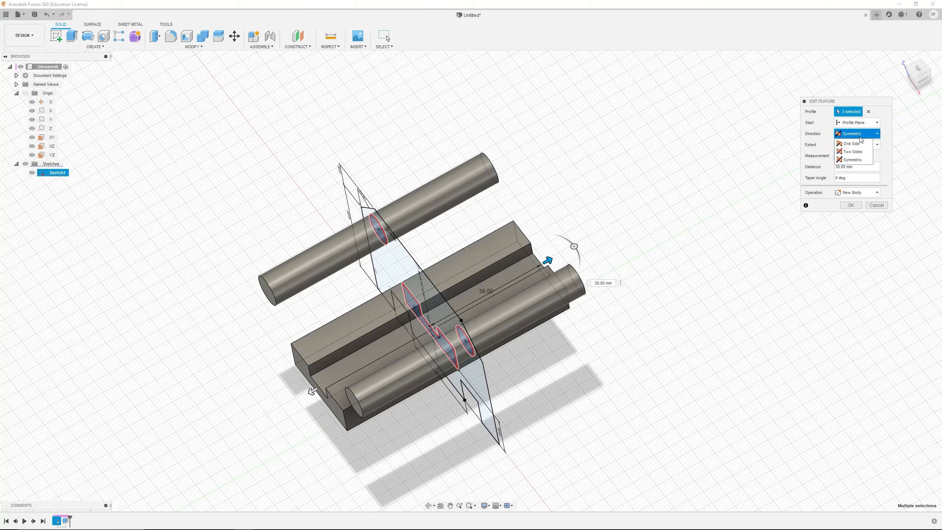
{"action": "left_click", "coordinate": [856, 144]}
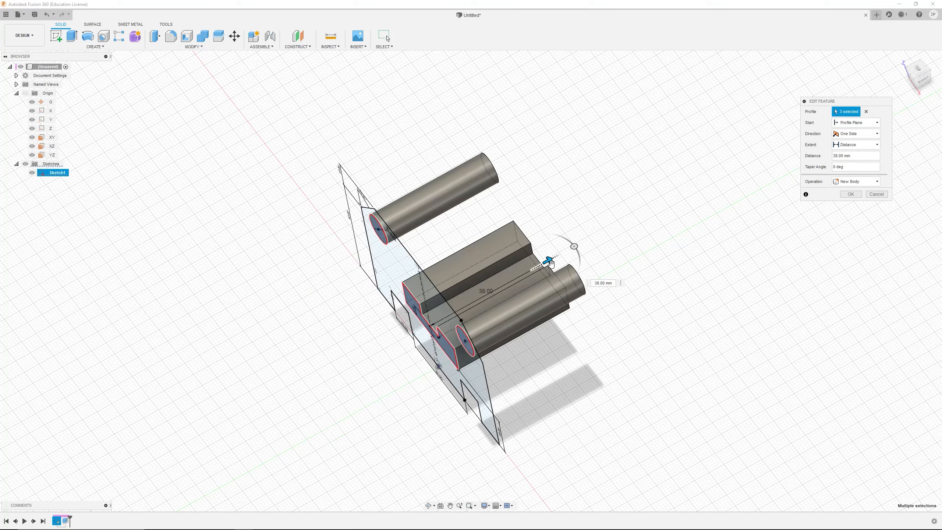
{"action": "left_click_drag", "start_coordinate": [550, 260], "coordinate": [556, 257]}
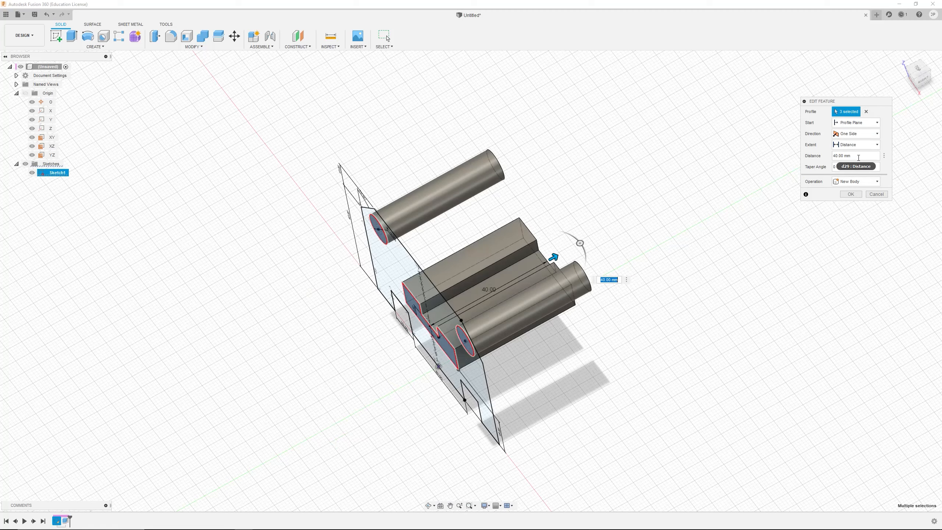
{"action": "left_click_drag", "start_coordinate": [858, 153], "coordinate": [830, 156]}
{"action": "left_click_drag", "start_coordinate": [859, 159], "coordinate": [827, 160]}
{"action": "type", "text": "30"}
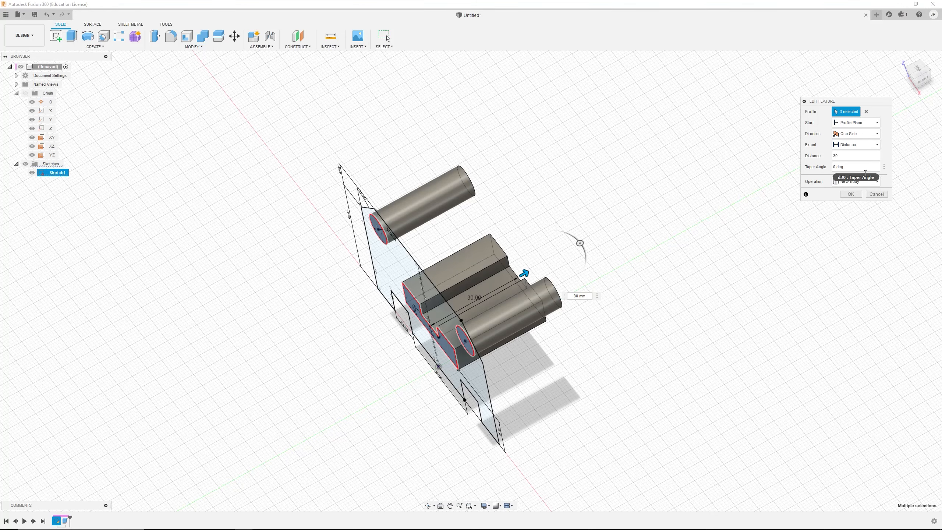
Clear the three selected profiles and extrude the main plate profile instead, checking the open holes and cutouts from several angles
{"action": "scroll", "coordinate": [597, 249], "scroll_direction": "down", "scroll_amount": 2}
{"action": "middle_click_drag", "start_coordinate": [597, 249], "coordinate": [612, 229], "text": "shift"}
{"action": "scroll", "coordinate": [479, 251], "scroll_direction": "up", "scroll_amount": 3}
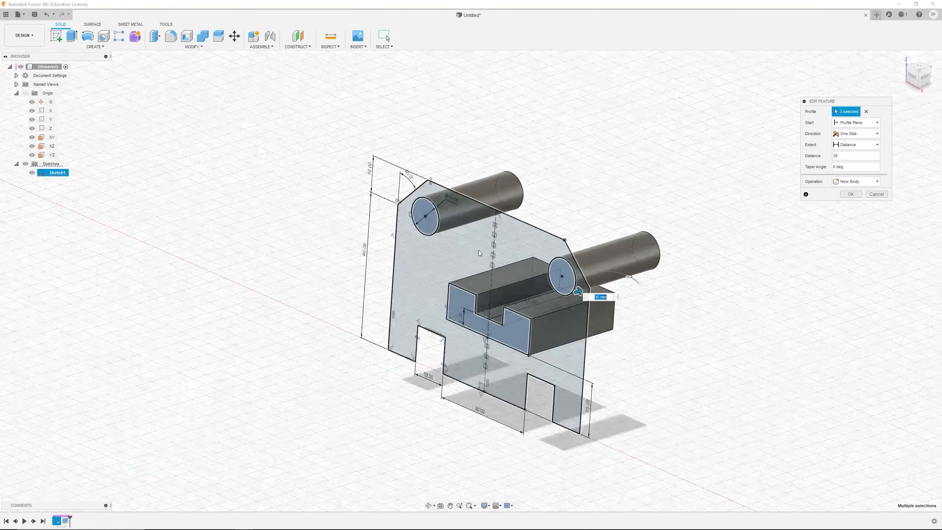
{"action": "mouse_move", "coordinate": [479, 250]}
{"action": "middle_mouse_down", "text": "shift"}
{"action": "mouse_move", "coordinate": [508, 288]}
{"action": "mouse_move", "coordinate": [482, 256]}
{"action": "middle_mouse_up", "text": "shift"}
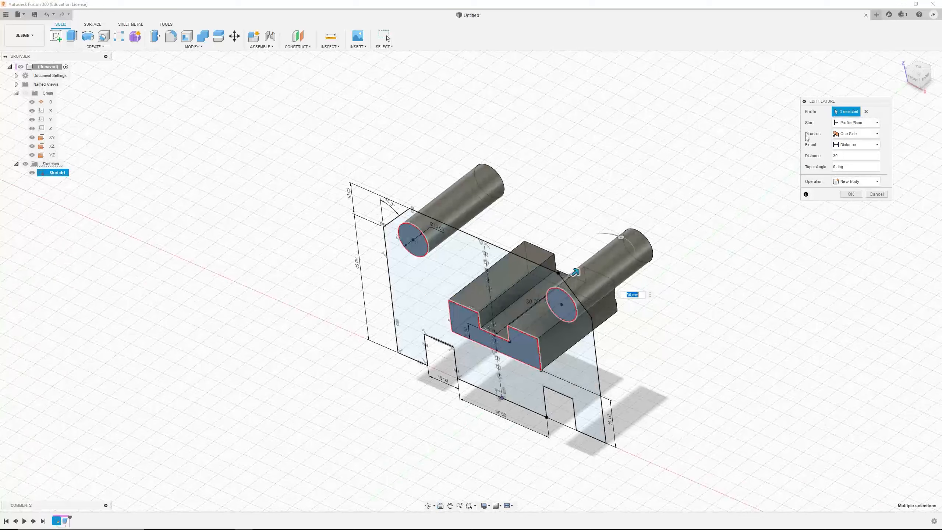
{"action": "left_click", "coordinate": [866, 112]}
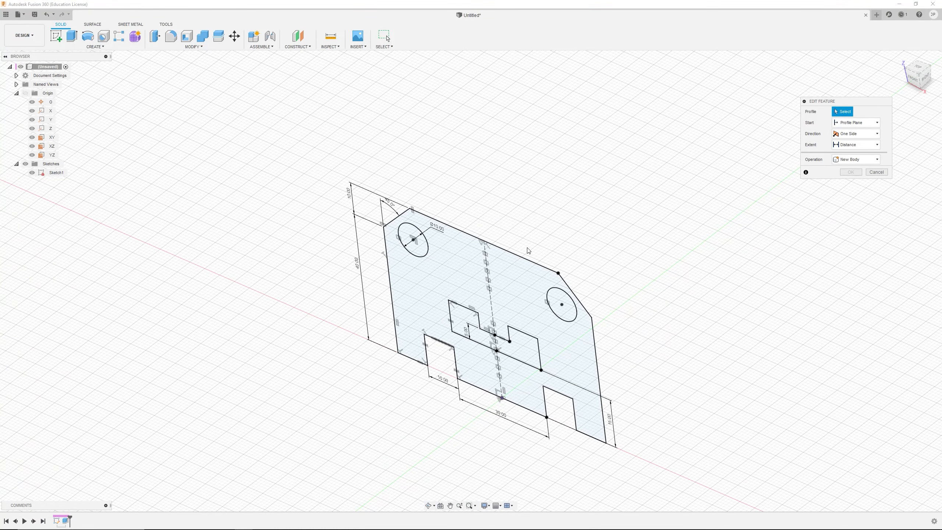
{"action": "left_click", "coordinate": [507, 278]}
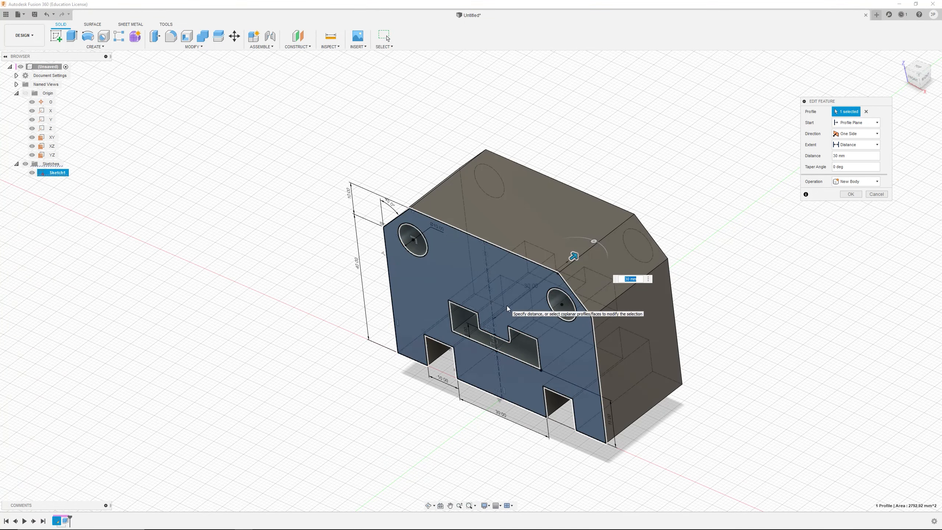
{"action": "middle_click_drag", "start_coordinate": [506, 305], "coordinate": [518, 251], "text": "shift"}
{"action": "scroll", "coordinate": [509, 299], "scroll_direction": "up", "scroll_amount": 3}
{"action": "middle_click_drag", "start_coordinate": [509, 299], "coordinate": [528, 280], "text": "shift"}
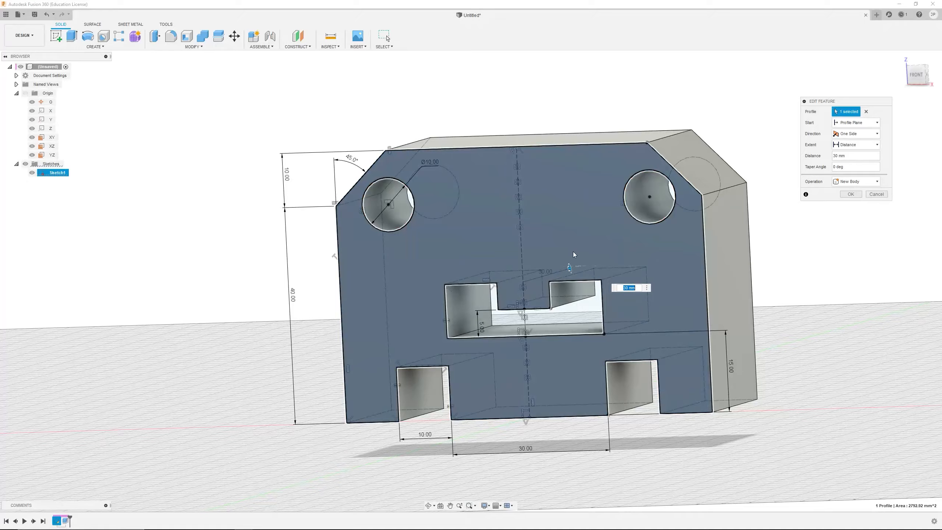
{"action": "middle_click_drag", "start_coordinate": [576, 221], "coordinate": [529, 253], "text": "shift"}
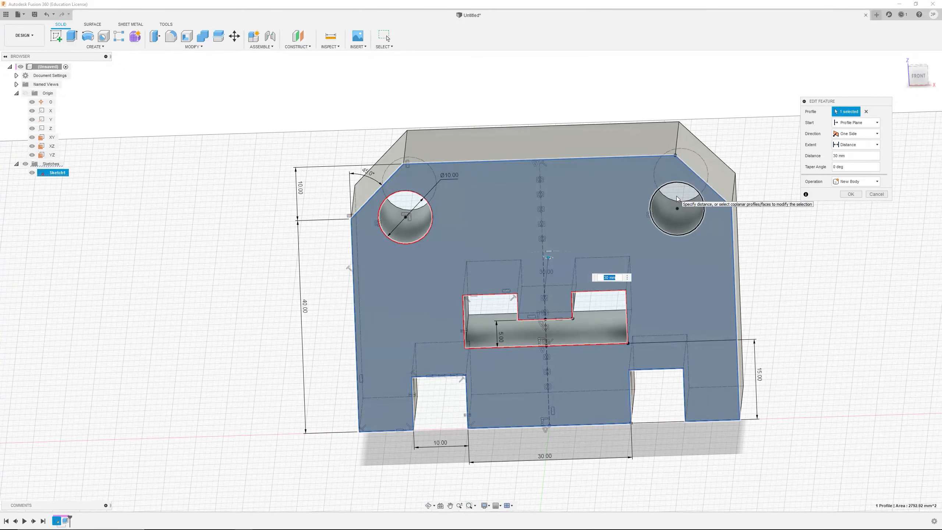
Try including the right-hand circular hole profile in the extrusion and remove it from the selection again
{"action": "left_click", "coordinate": [677, 196]}
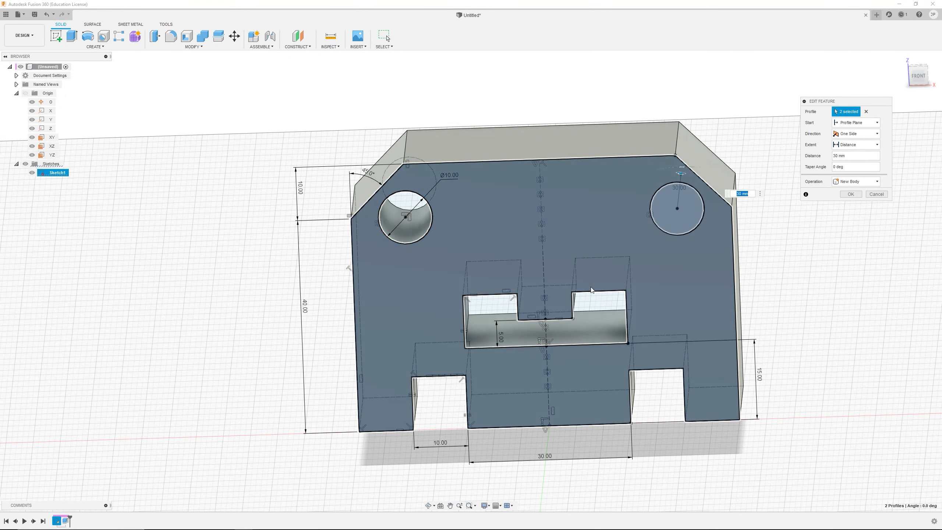
{"action": "middle_click_drag", "start_coordinate": [677, 195], "coordinate": [663, 196], "text": "shift"}
{"action": "middle_click_drag", "start_coordinate": [512, 256], "coordinate": [804, 137], "text": "shift"}
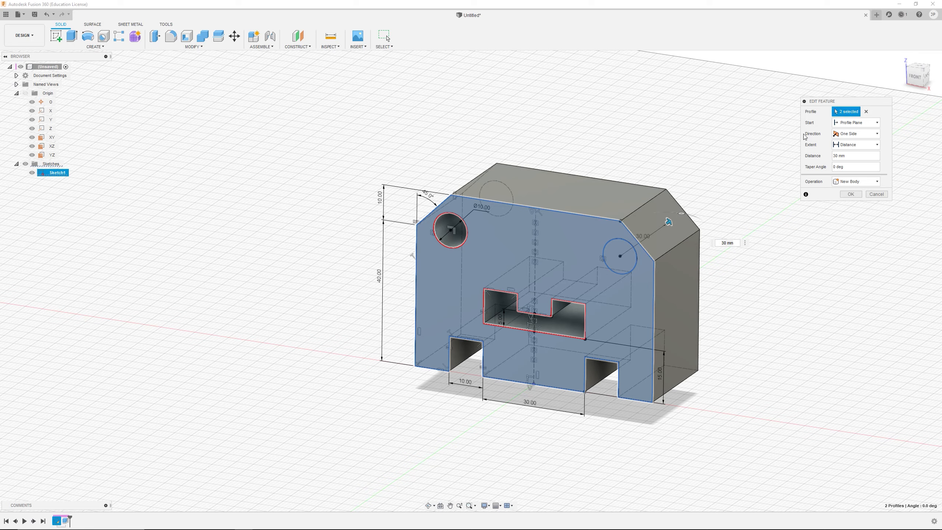
{"action": "left_click", "coordinate": [620, 252]}
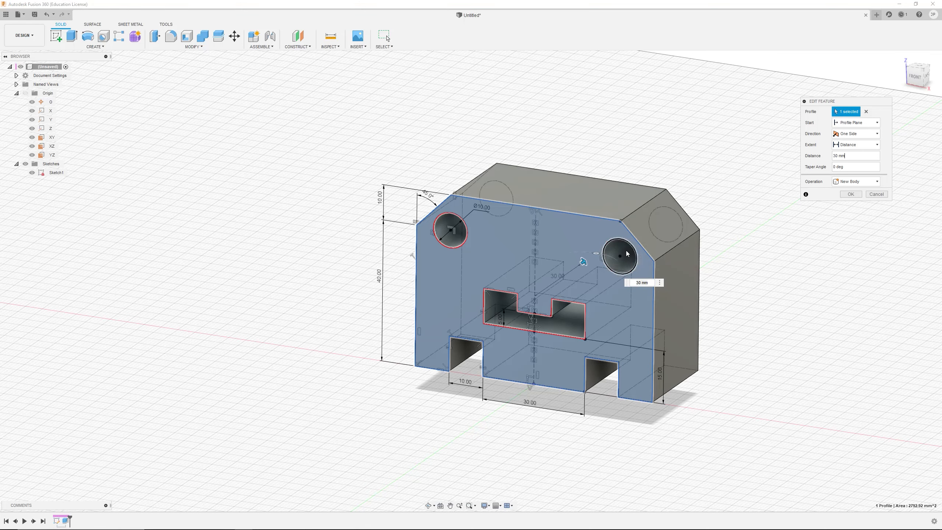
{"action": "left_click", "coordinate": [627, 254]}
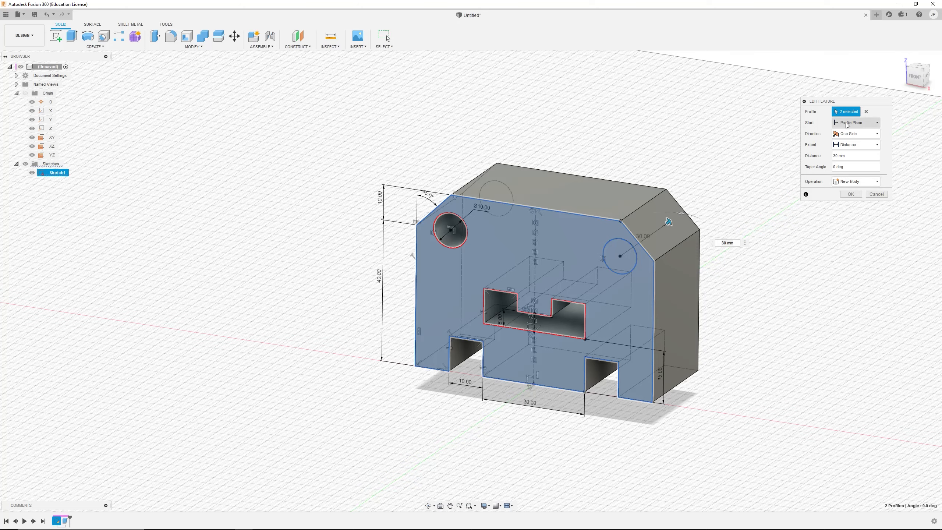
{"action": "left_click", "coordinate": [622, 264]}
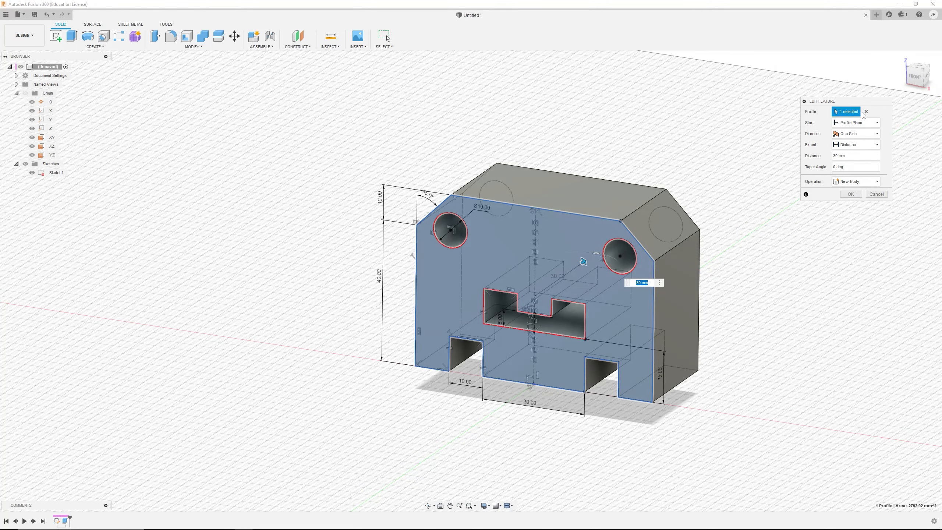
Review the extrusion's operation types, keep New Body, and apply the edited feature
{"action": "mouse_move", "coordinate": [614, 244]}
{"action": "middle_mouse_down", "text": "shift"}
{"action": "mouse_move", "coordinate": [580, 276]}
{"action": "mouse_move", "coordinate": [579, 293]}
{"action": "middle_mouse_up", "text": "shift"}
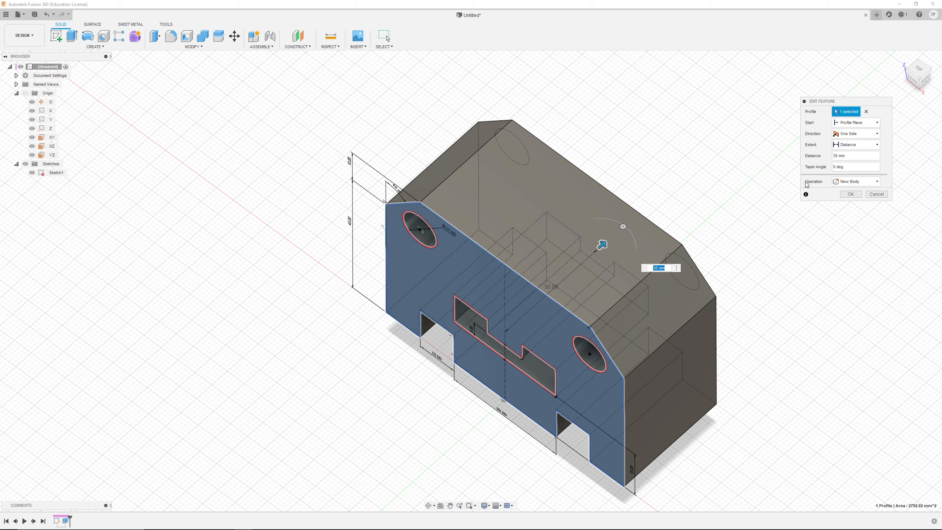
{"action": "left_click", "coordinate": [862, 185]}
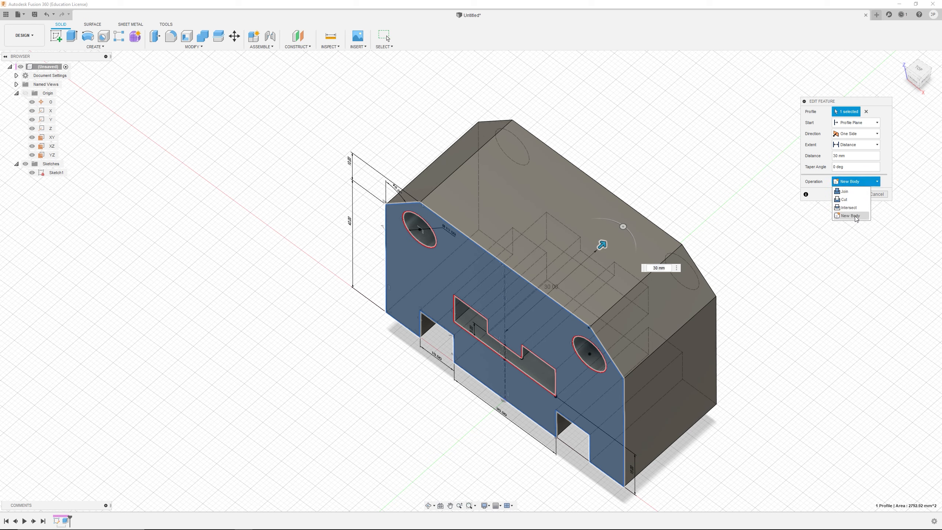
{"action": "left_click", "coordinate": [885, 175]}
{"action": "left_click", "coordinate": [853, 182]}
{"action": "left_click", "coordinate": [847, 215]}
{"action": "left_click", "coordinate": [850, 195]}
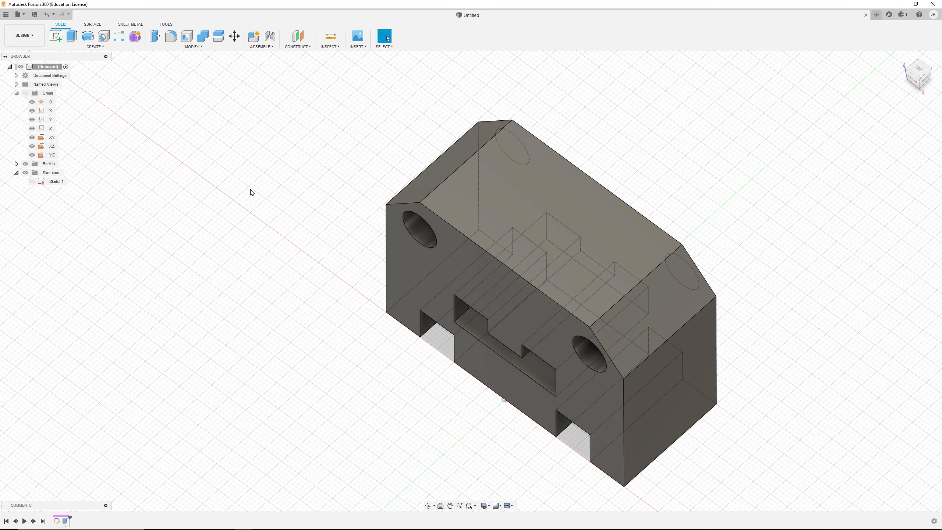
Expand the list of bodies and highlight the extruded body and its source sketch to compare them
{"action": "left_click", "coordinate": [16, 164]}
{"action": "left_click", "coordinate": [55, 173]}
{"action": "scroll", "coordinate": [335, 246], "scroll_direction": "down", "scroll_amount": 3}
{"action": "middle_click_drag", "start_coordinate": [336, 245], "coordinate": [332, 229], "text": "shift"}
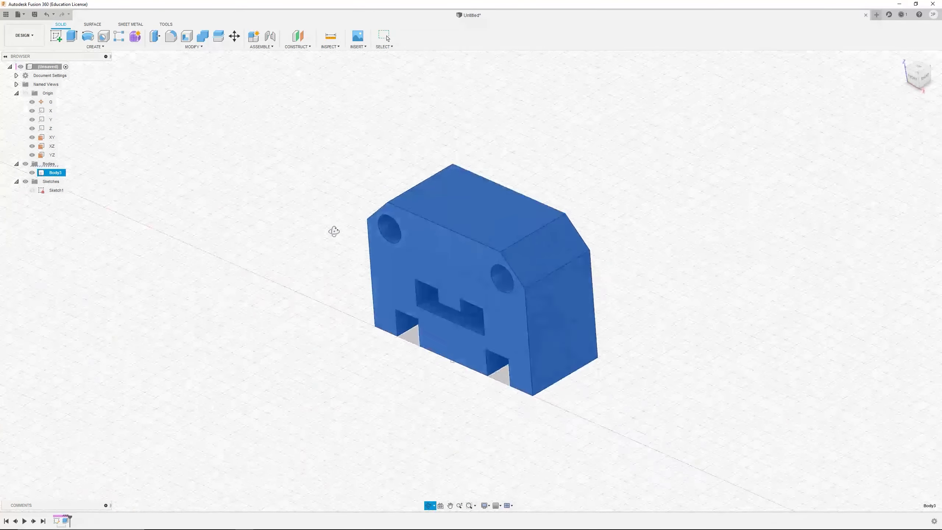
{"action": "scroll", "coordinate": [412, 279], "scroll_direction": "up", "scroll_amount": 3}
{"action": "key", "text": "Escape"}
{"action": "left_click", "coordinate": [57, 191]}
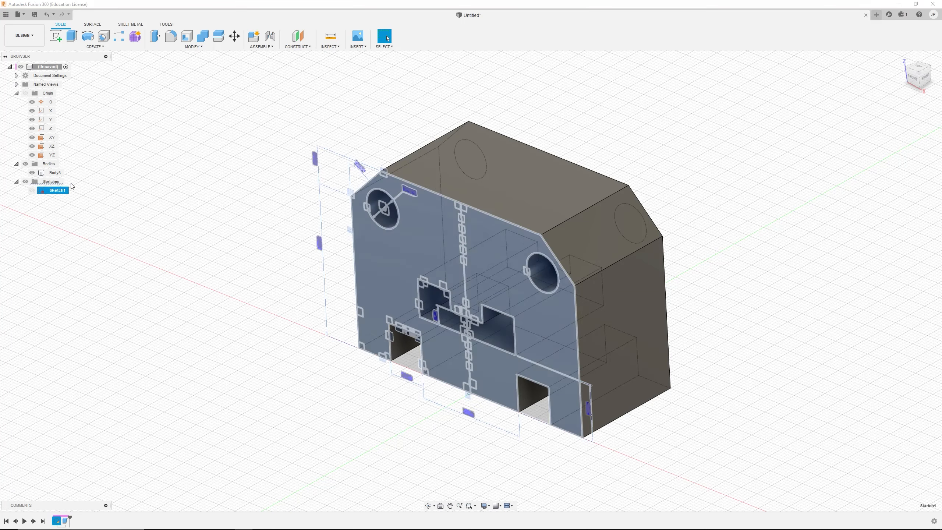
{"action": "left_click", "coordinate": [59, 173]}
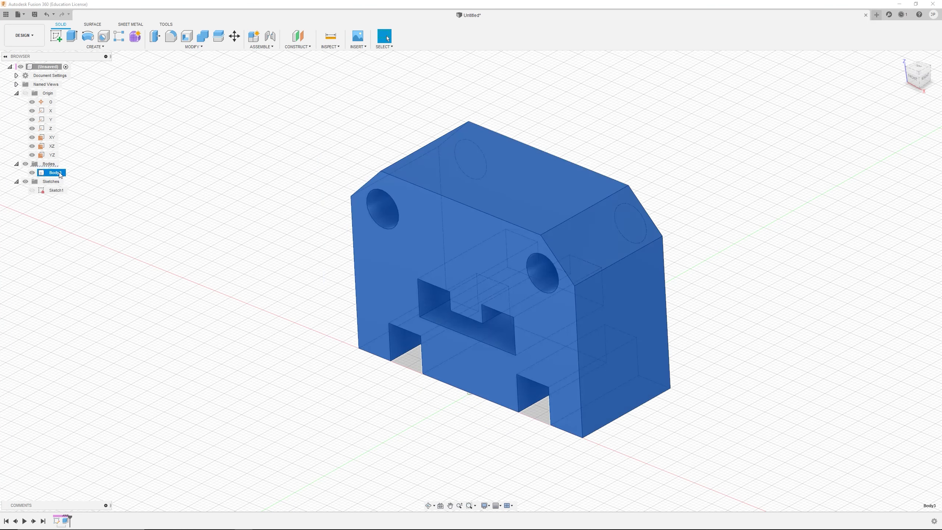
{"action": "left_click", "coordinate": [159, 207]}
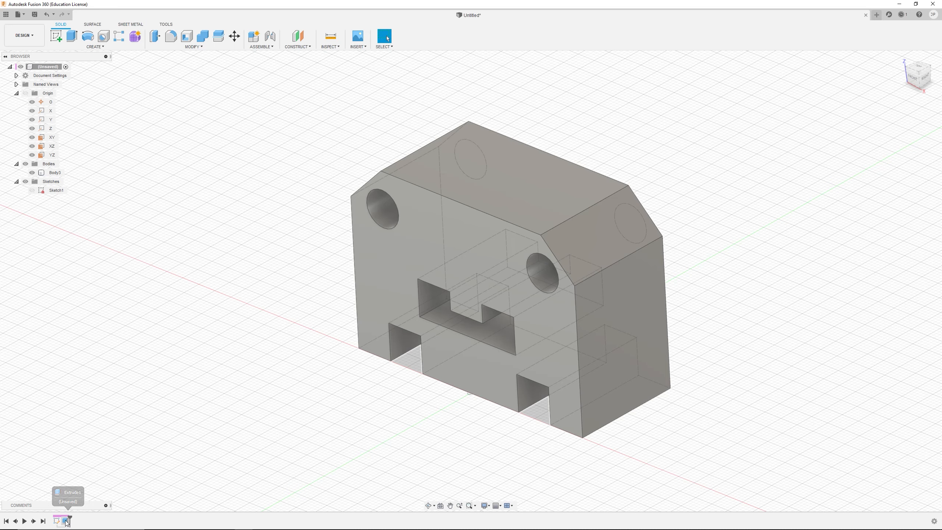
Reopen the plate extrusion for editing, increase its distance slightly, and apply the change
{"action": "right_click", "coordinate": [65, 521]}
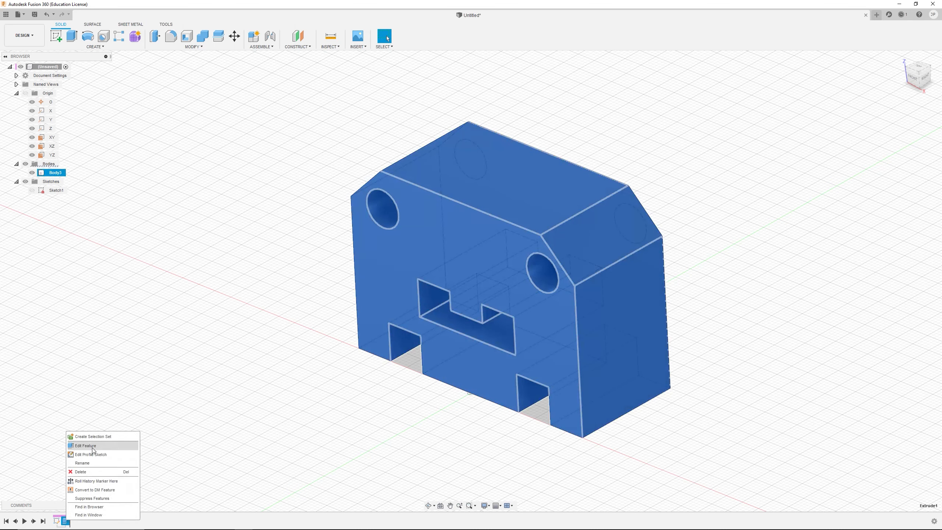
{"action": "right_click", "coordinate": [66, 521]}
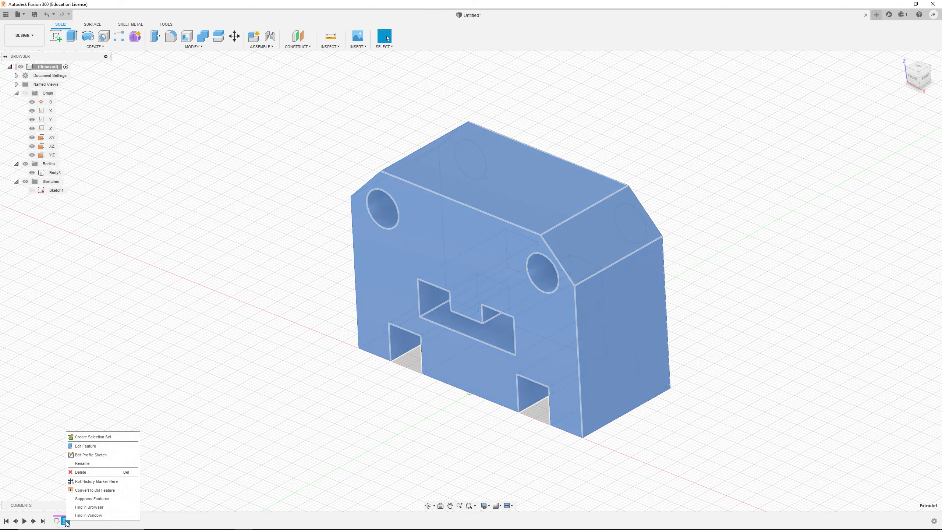
{"action": "left_click", "coordinate": [89, 447]}
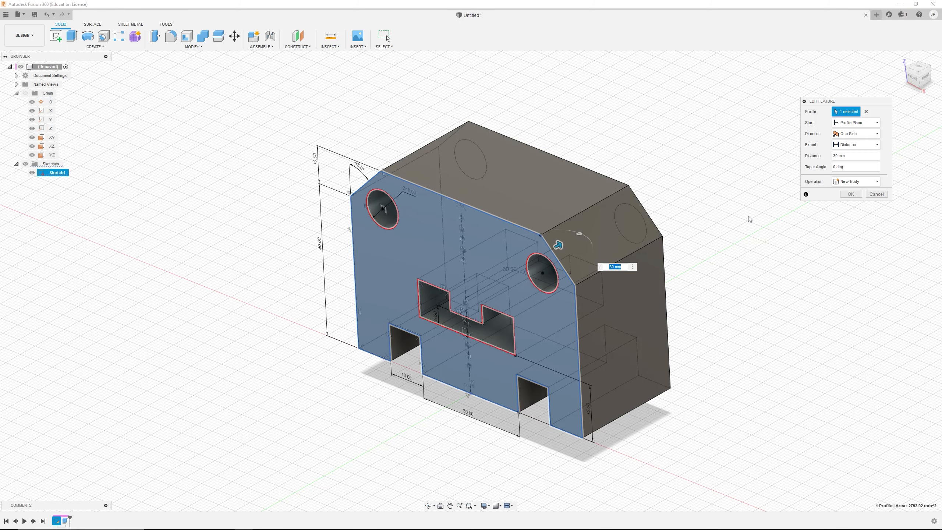
{"action": "left_click", "coordinate": [855, 156]}
{"action": "type", "text": "3"}
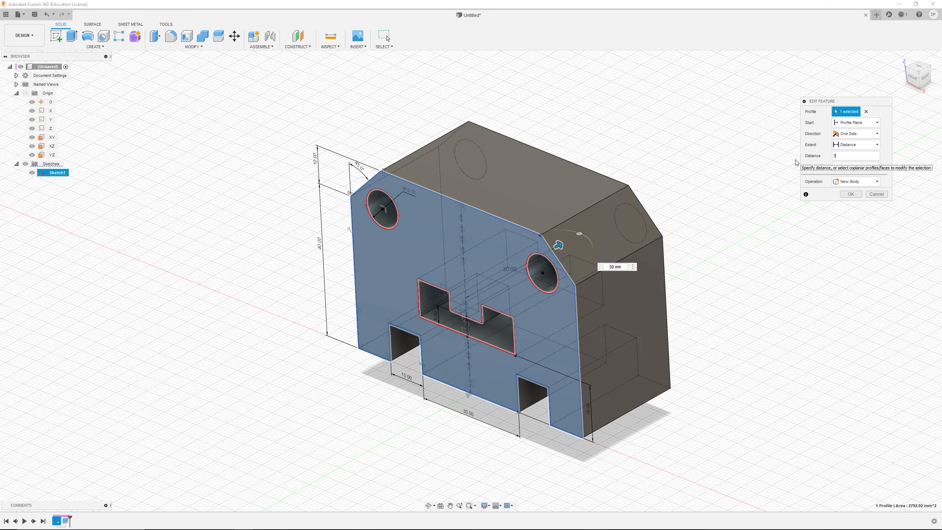
{"action": "type", "text": "0"}
{"action": "left_click", "coordinate": [851, 194]}
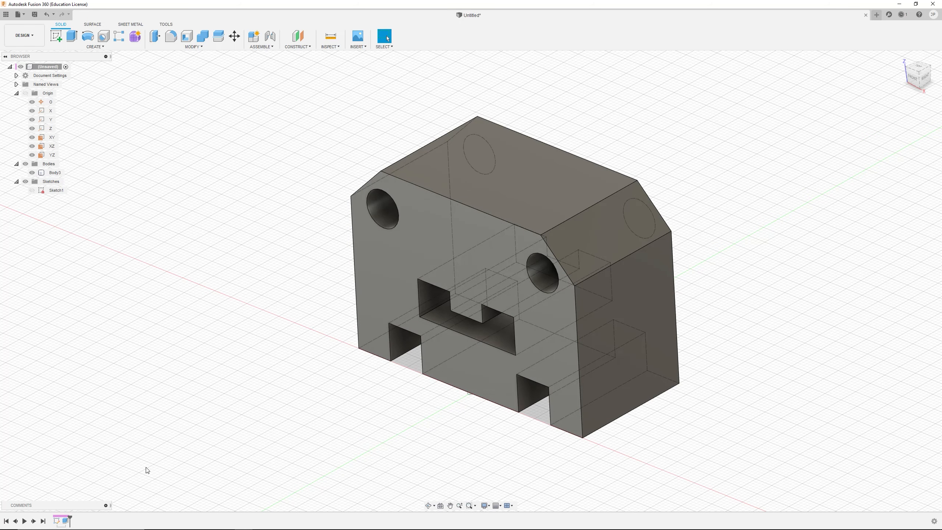
Edit the plate sketch, set the bottom notch's width dimension to 12 mm, and finish the sketch to update the body
{"action": "right_click", "coordinate": [56, 191]}
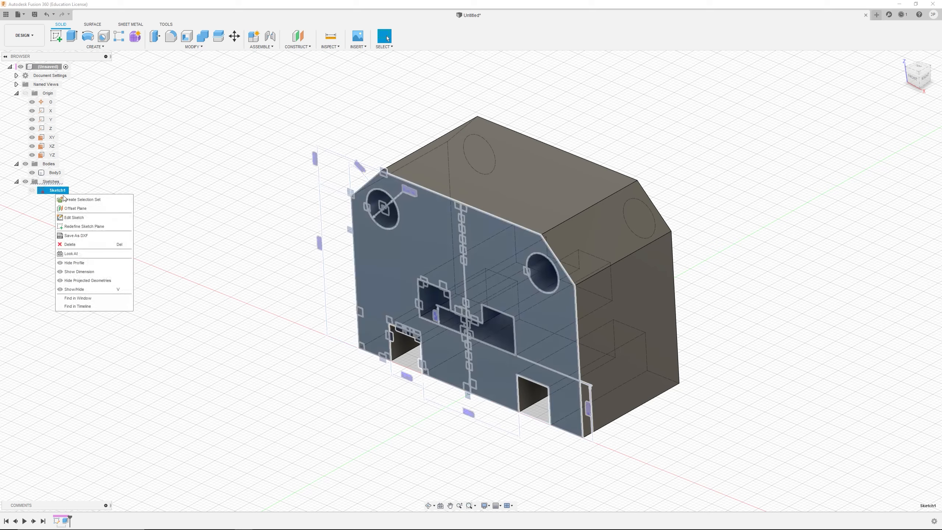
{"action": "left_click", "coordinate": [79, 218]}
{"action": "double_click", "coordinate": [505, 329]}
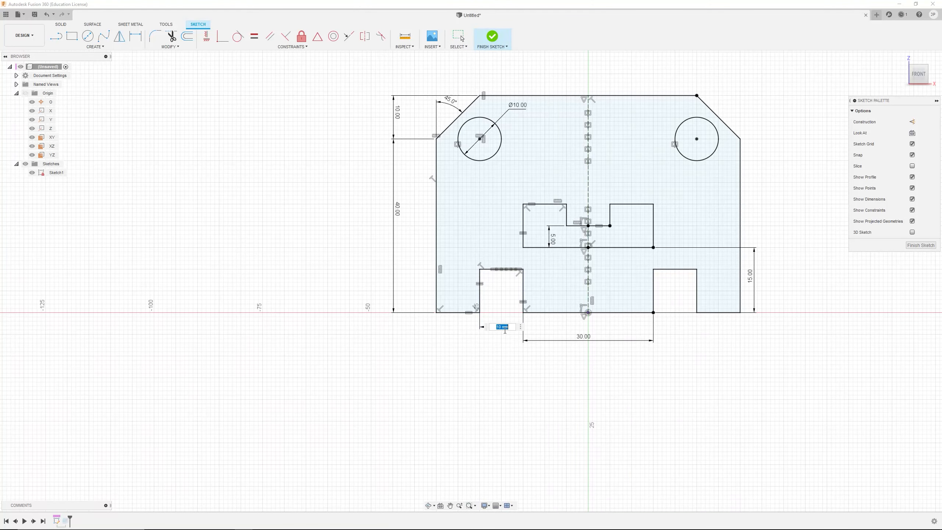
{"action": "type", "text": "12"}
{"action": "key", "text": "Return"}
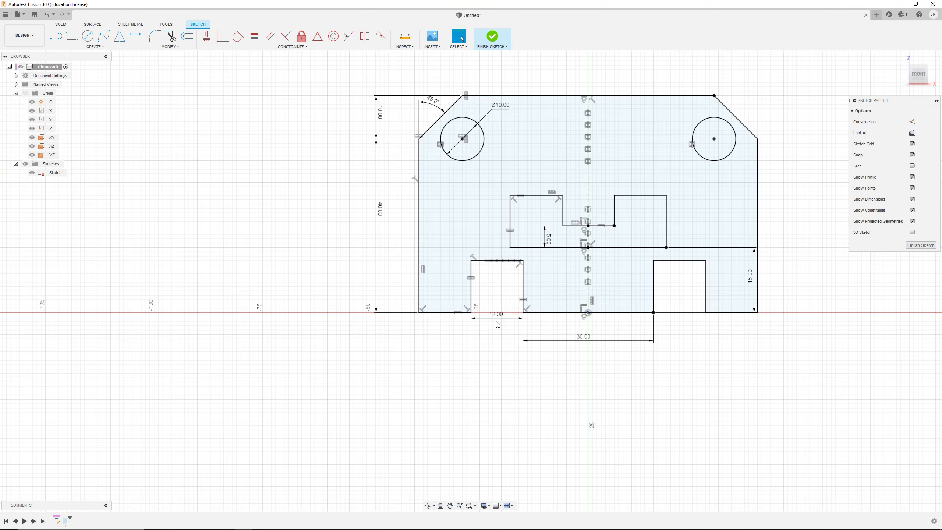
{"action": "left_click", "coordinate": [921, 245]}
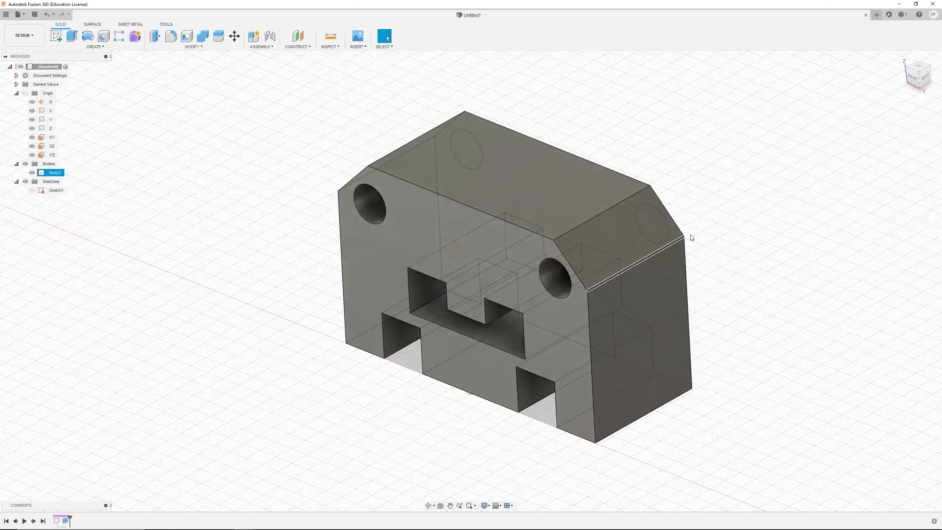
{"action": "mouse_move", "coordinate": [486, 350]}
{"action": "middle_mouse_down", "text": "shift"}
{"action": "mouse_move", "coordinate": [496, 345]}
{"action": "mouse_move", "coordinate": [487, 349]}
{"action": "middle_mouse_up", "text": "shift"}
{"action": "left_click", "coordinate": [373, 418]}
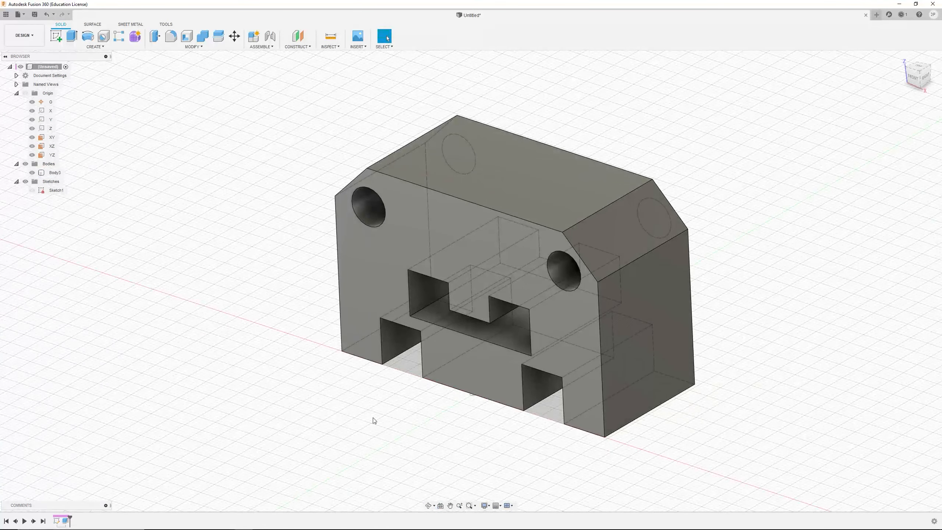
Edit the plate sketch, set the bottom notch's width dimension to 10 mm, and finish the sketch
{"action": "left_click", "coordinate": [58, 521]}
{"action": "right_click", "coordinate": [57, 521]}
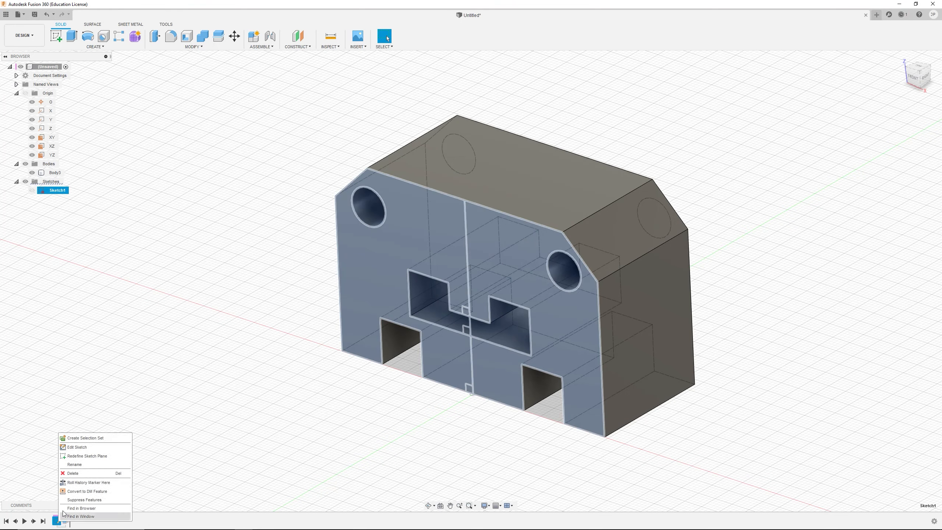
{"action": "left_click", "coordinate": [77, 447]}
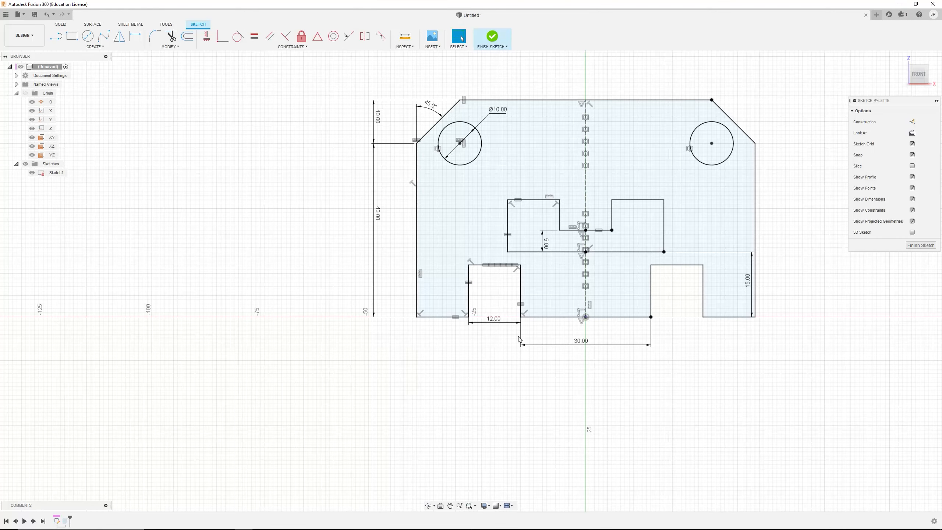
{"action": "double_click", "coordinate": [496, 324]}
{"action": "type", "text": "10"}
{"action": "key", "text": "Return"}
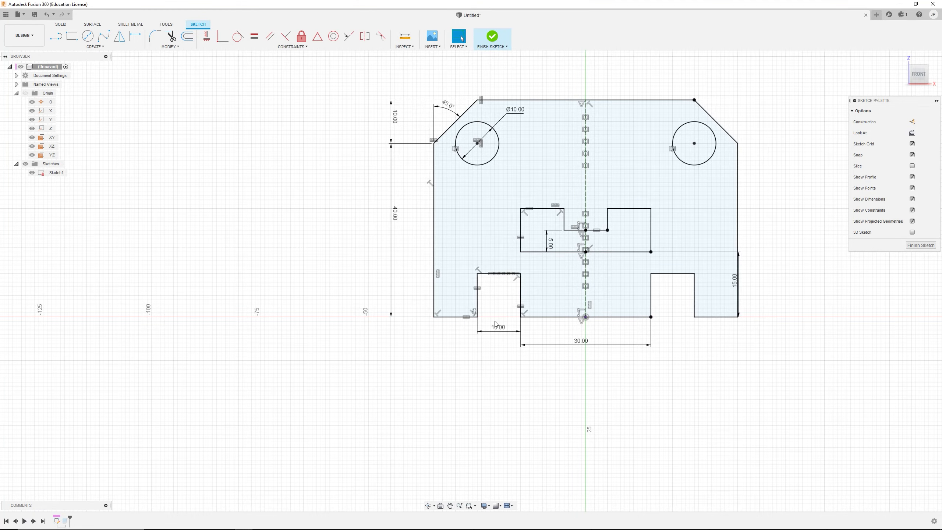
{"action": "left_click", "coordinate": [920, 245]}
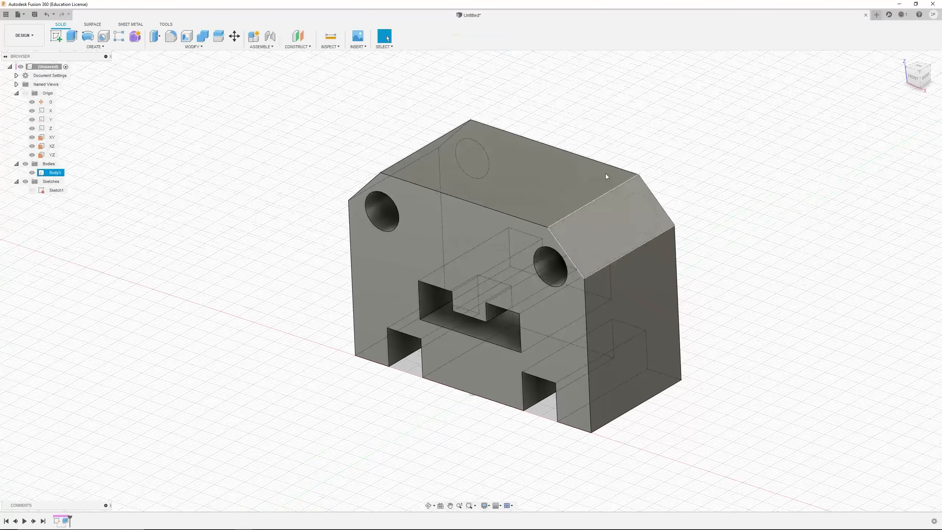
Edit the plate extrusion to a Symmetric direction measured by Whole Length with a 30 mm distance, and apply it
{"action": "right_click", "coordinate": [65, 521]}
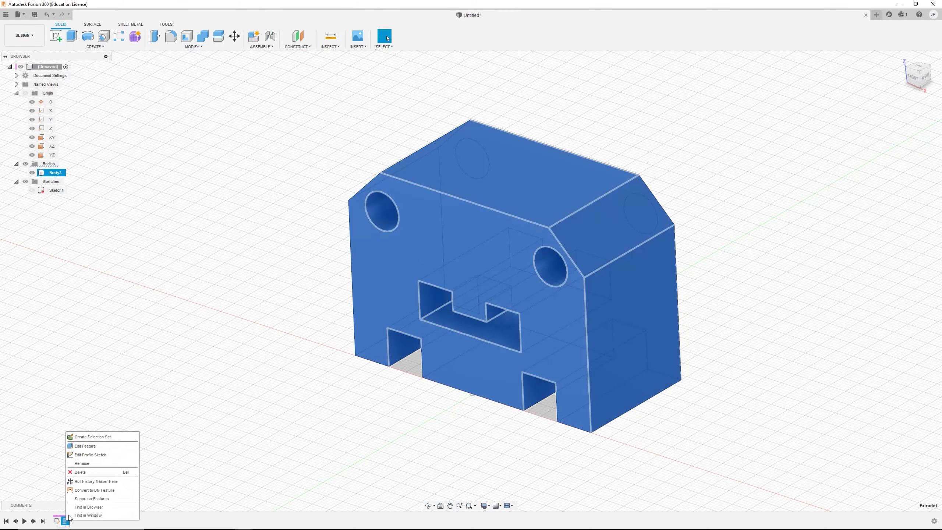
{"action": "left_click", "coordinate": [96, 449]}
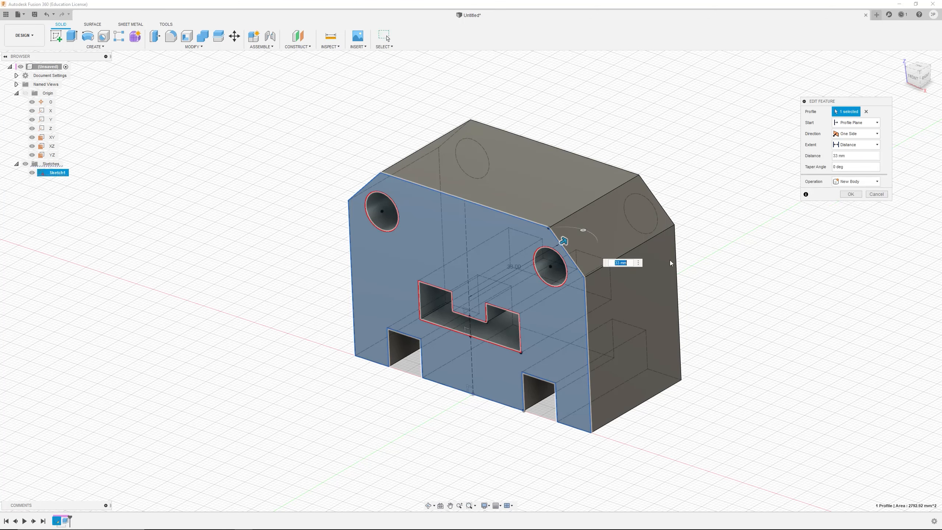
{"action": "left_click", "coordinate": [860, 133]}
{"action": "left_click", "coordinate": [850, 160]}
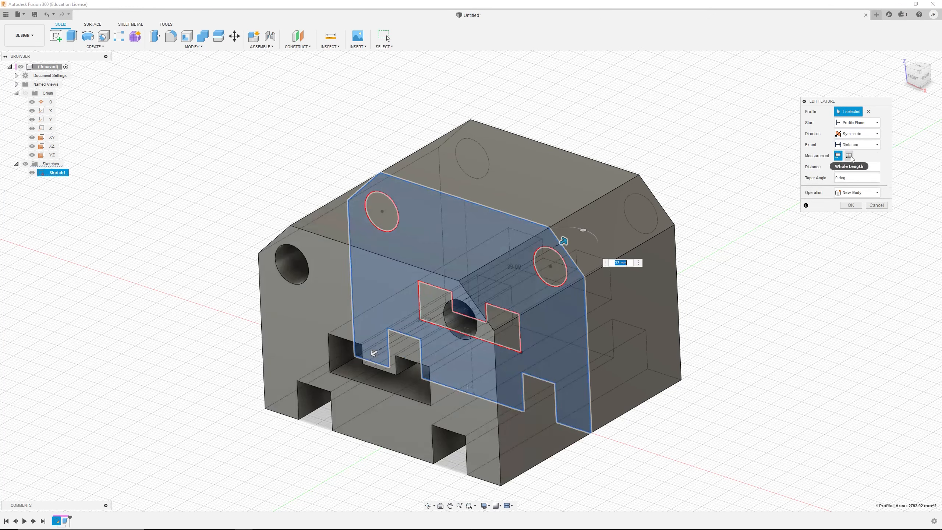
{"action": "left_click", "coordinate": [849, 156]}
{"action": "left_click_drag", "start_coordinate": [859, 169], "coordinate": [810, 167]}
{"action": "type", "text": "30"}
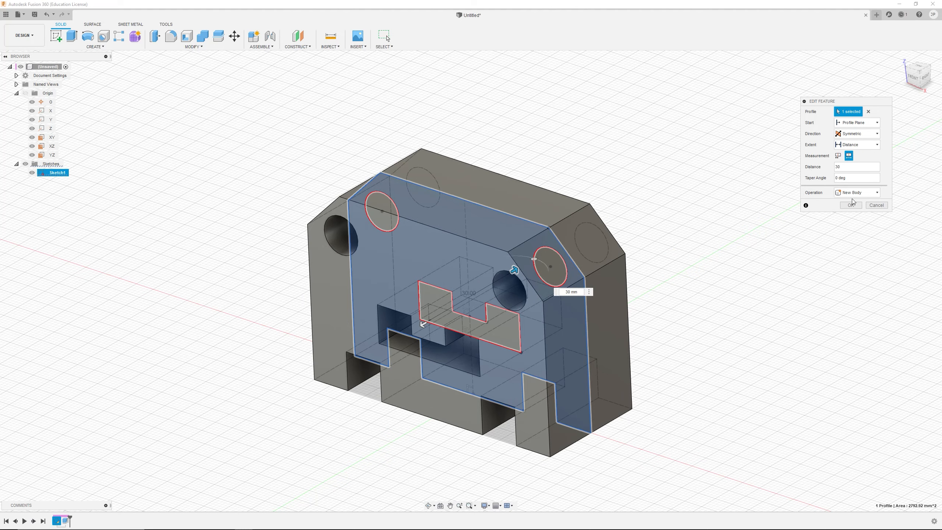
{"action": "left_click", "coordinate": [851, 208]}
{"action": "scroll", "coordinate": [465, 320], "scroll_direction": "down", "scroll_amount": 2}
{"action": "middle_click_drag", "start_coordinate": [465, 319], "coordinate": [412, 315], "text": "shift"}
{"action": "scroll", "coordinate": [432, 371], "scroll_direction": "down", "scroll_amount": 1}
{"action": "scroll", "coordinate": [405, 358], "scroll_direction": "up", "scroll_amount": 3}
{"action": "mouse_move", "coordinate": [441, 328]}
{"action": "middle_mouse_down", "text": "shift"}
{"action": "mouse_move", "coordinate": [458, 327]}
{"action": "mouse_move", "coordinate": [451, 329]}
{"action": "middle_mouse_up", "text": "shift"}
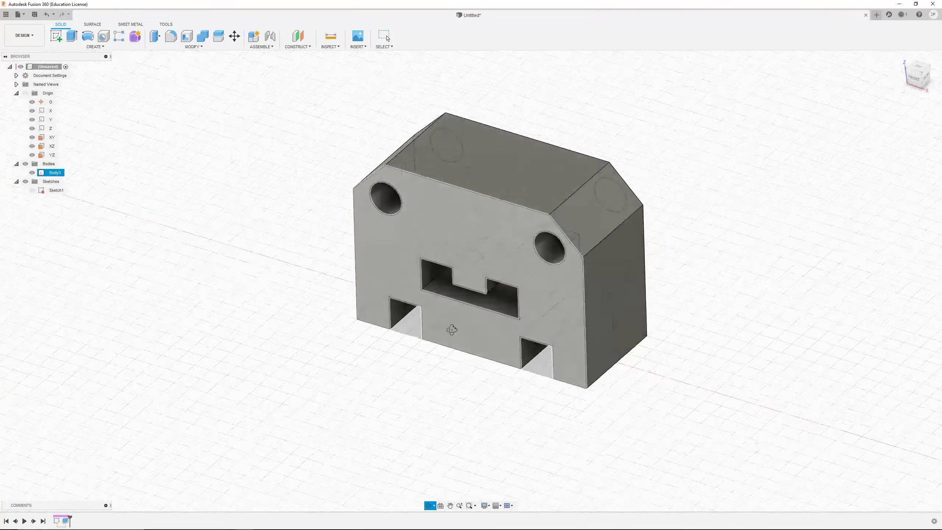
{"action": "left_click", "coordinate": [273, 263]}
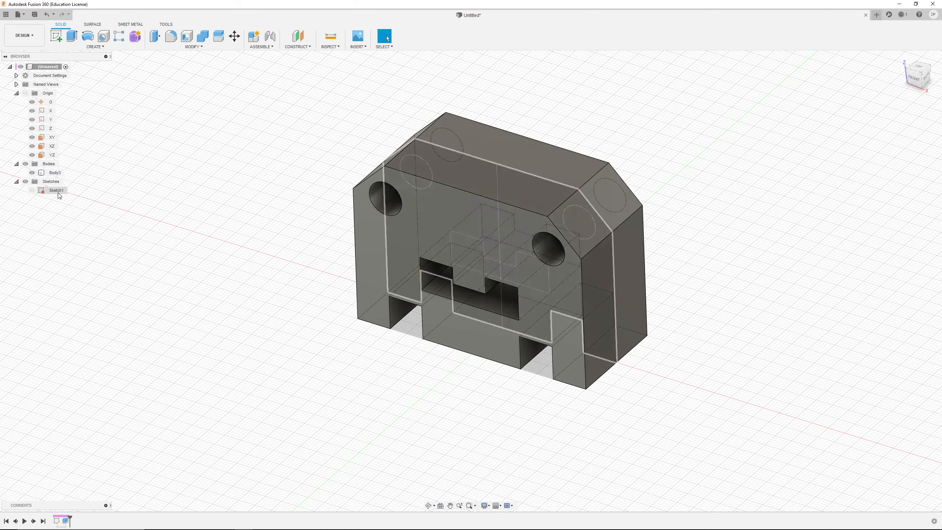
Reopen the symmetric plate extrusion, review the available operation types, keep New Body, and close the edit
{"action": "right_click", "coordinate": [65, 520]}
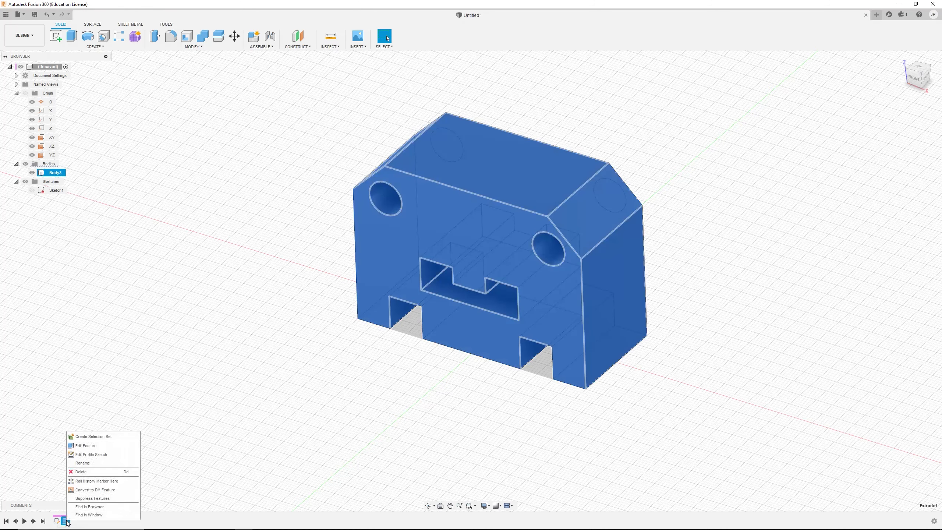
{"action": "left_click", "coordinate": [93, 446]}
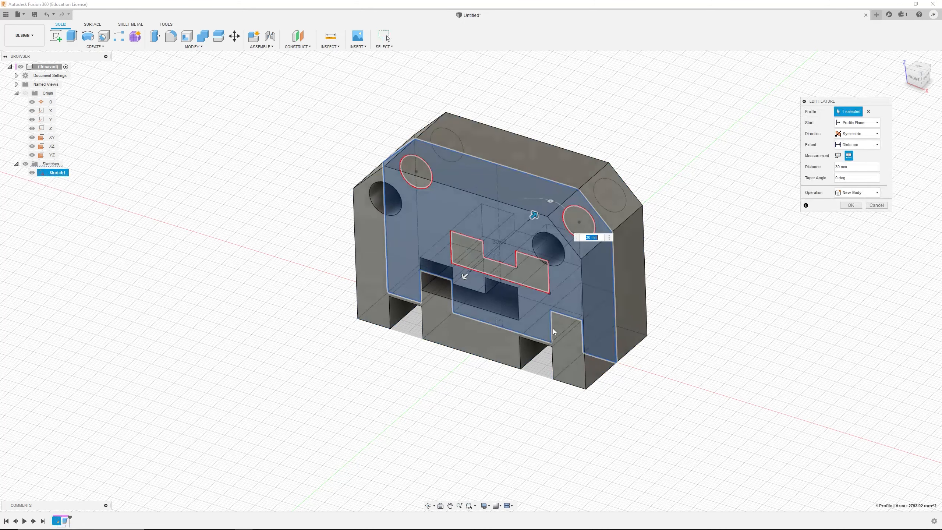
{"action": "left_click", "coordinate": [861, 194]}
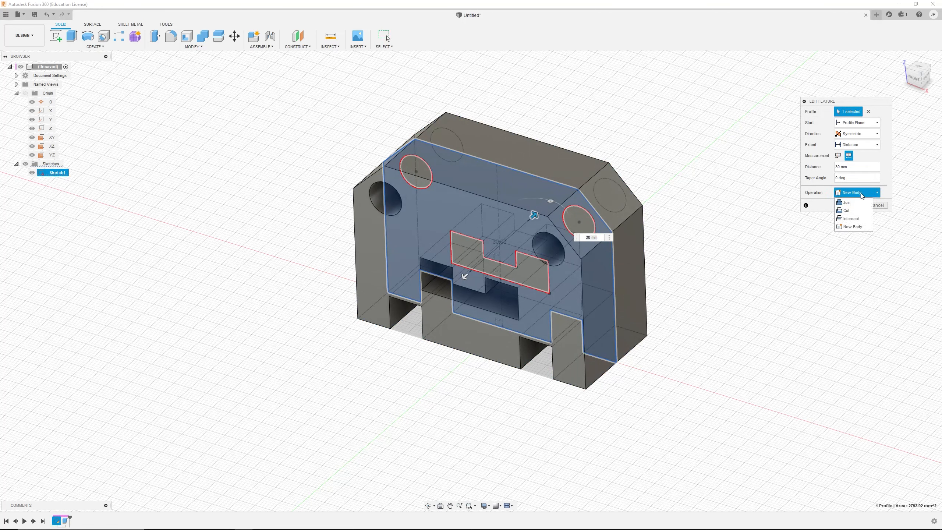
{"action": "left_click", "coordinate": [859, 226]}
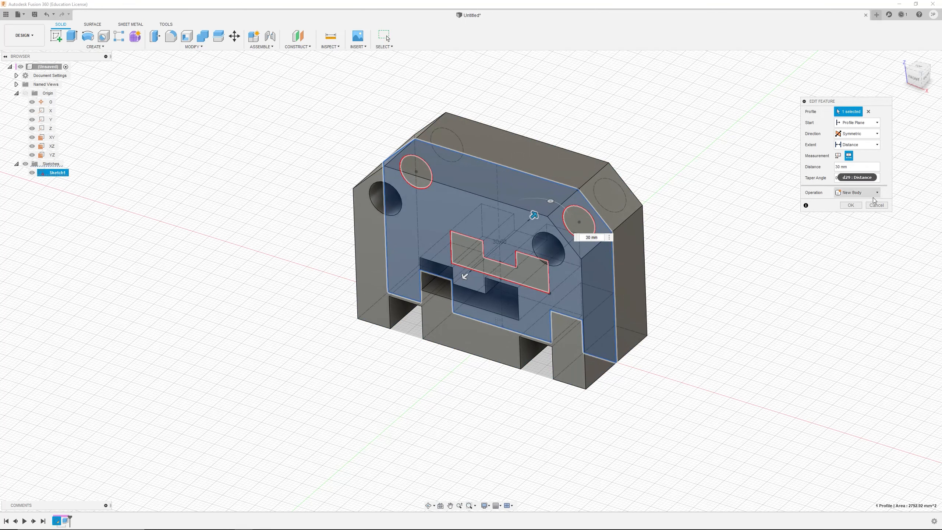
{"action": "left_click", "coordinate": [851, 205]}
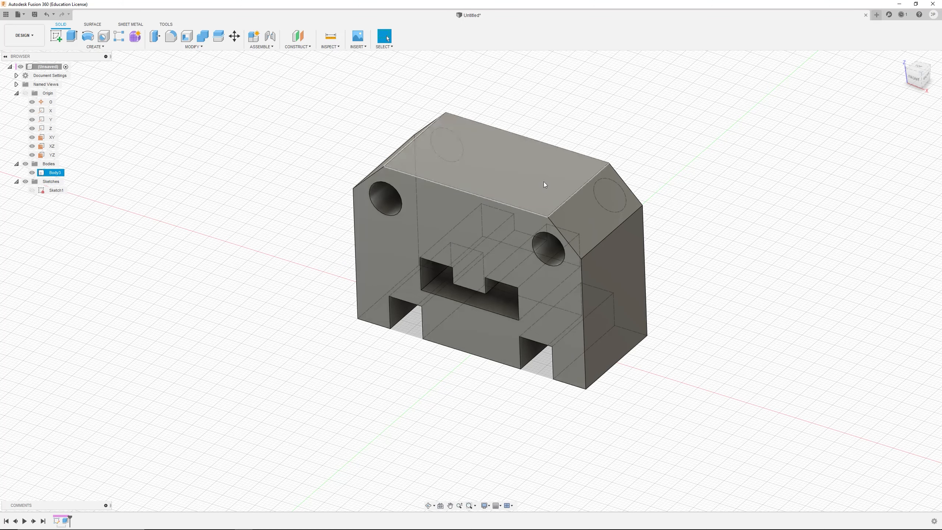